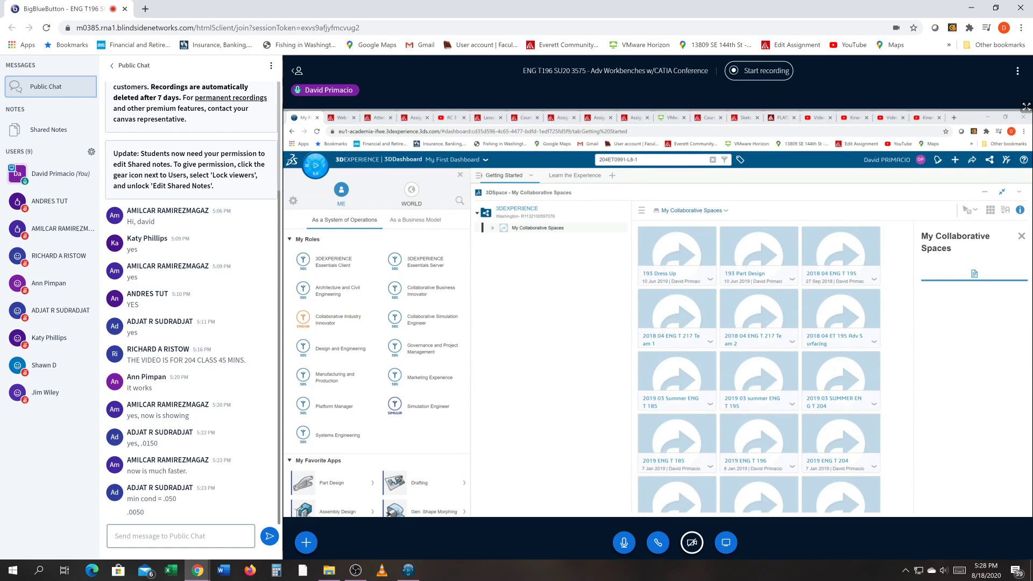
# Step: Switch to 3DEXPERIENCE and expand the first mechanism's commands down to Motor.1 under Command.1 (Revolute.3)
pyautogui.click(408, 571)
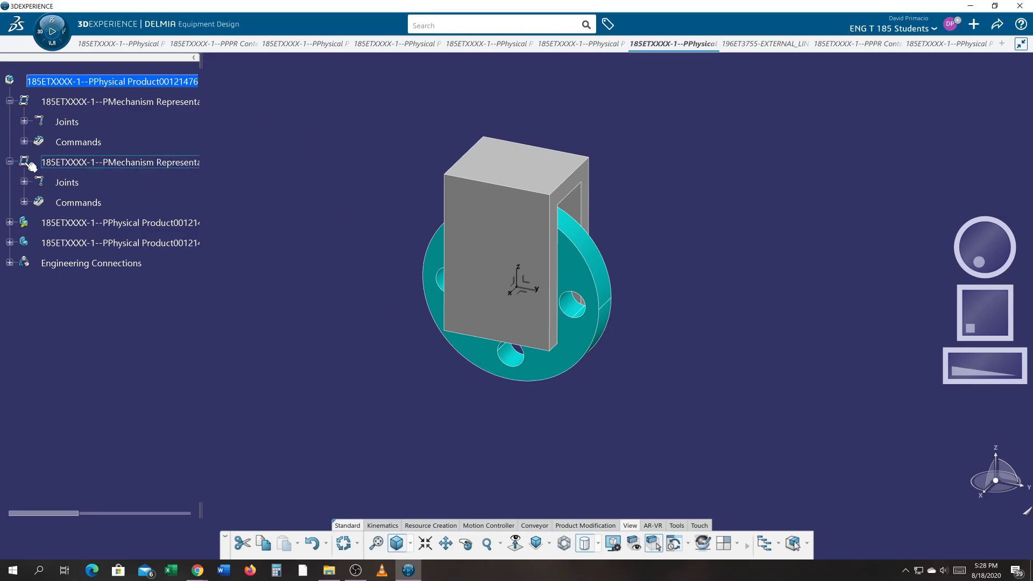
pyautogui.click(24, 142)
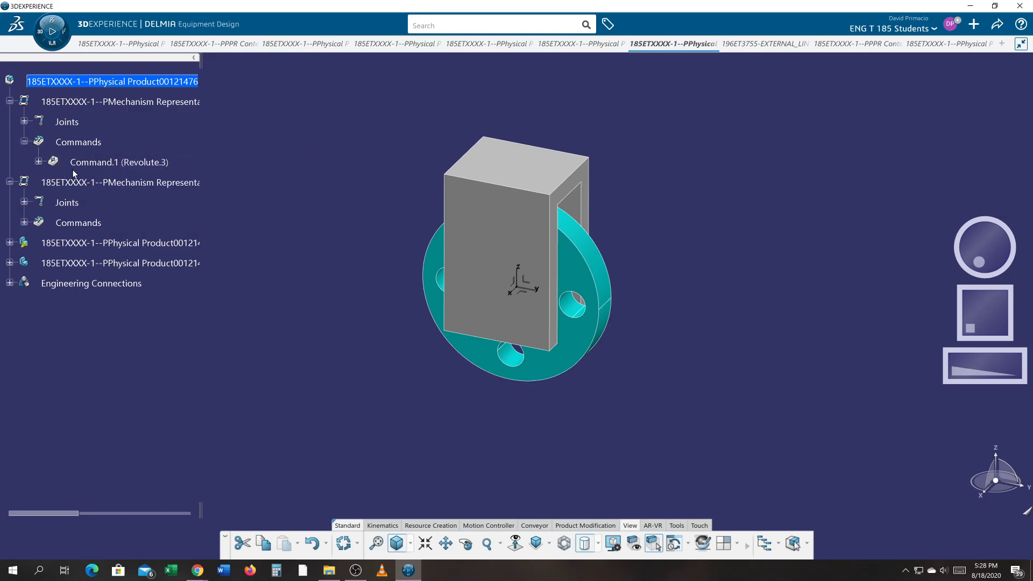
pyautogui.click(39, 162)
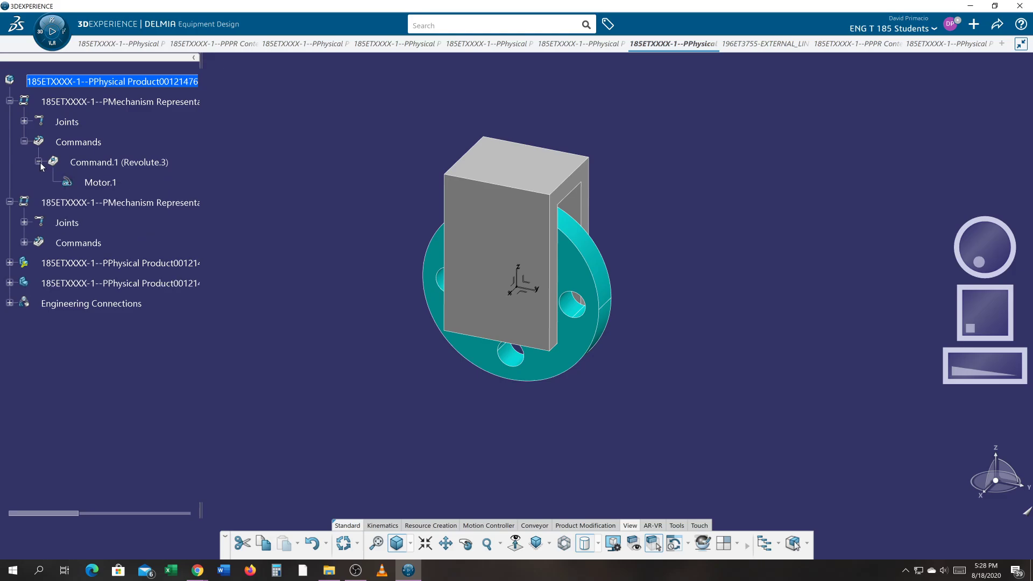
pyautogui.click(110, 184)
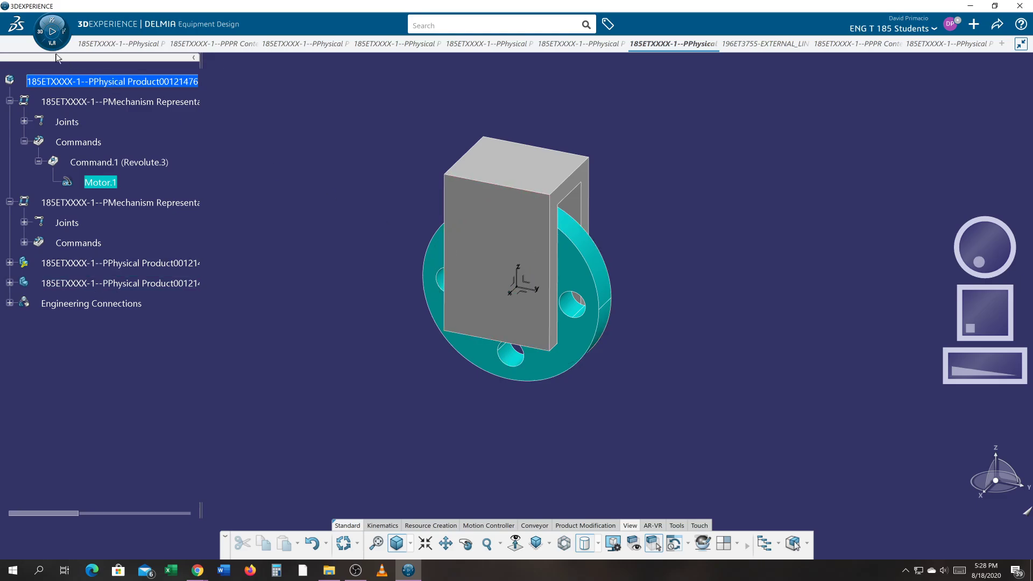
# Step: Jog Command.1 of the first mechanism toward its negative limit in the Mechanism Player, and close the player
pyautogui.click(91, 162)
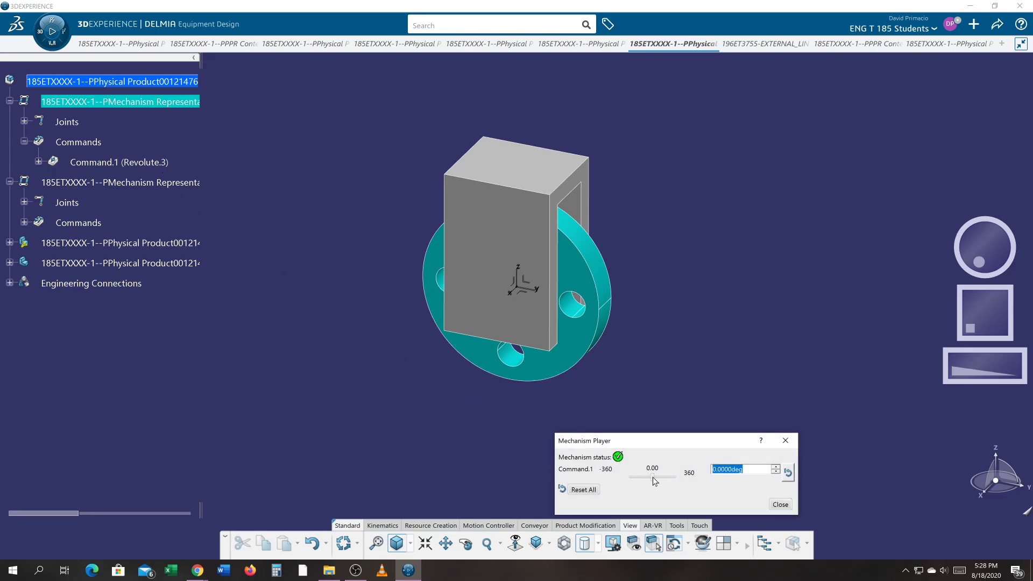
pyautogui.moveTo(653, 477)
pyautogui.mouseDown()
pyautogui.moveTo(676, 477)
pyautogui.moveTo(635, 477)
pyautogui.mouseUp()
pyautogui.click(778, 505)
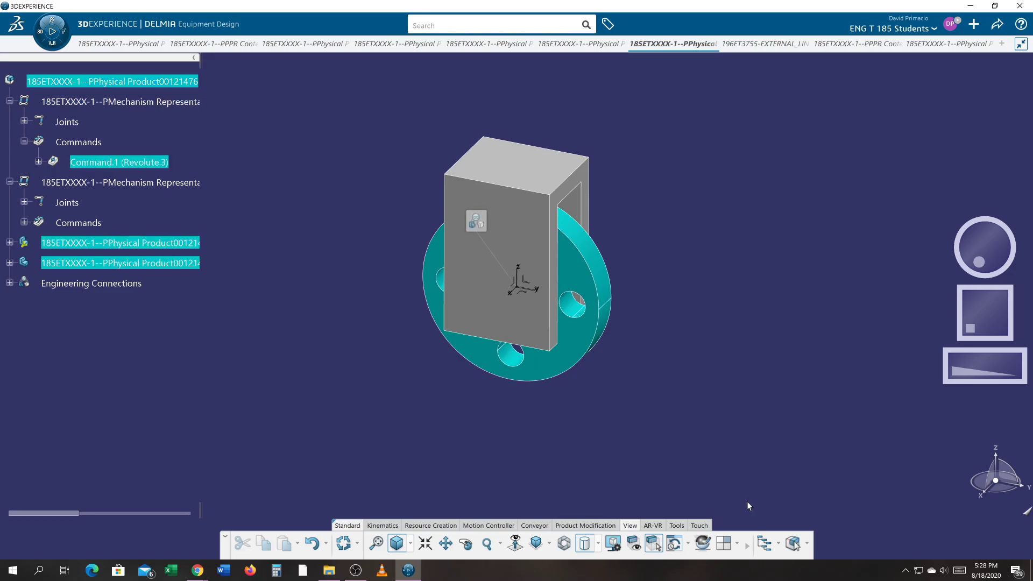
# Step: Select Command.1 (Revolute.3) and examine the wheel and bracket assembly up close from a rotated angle
pyautogui.click(84, 163)
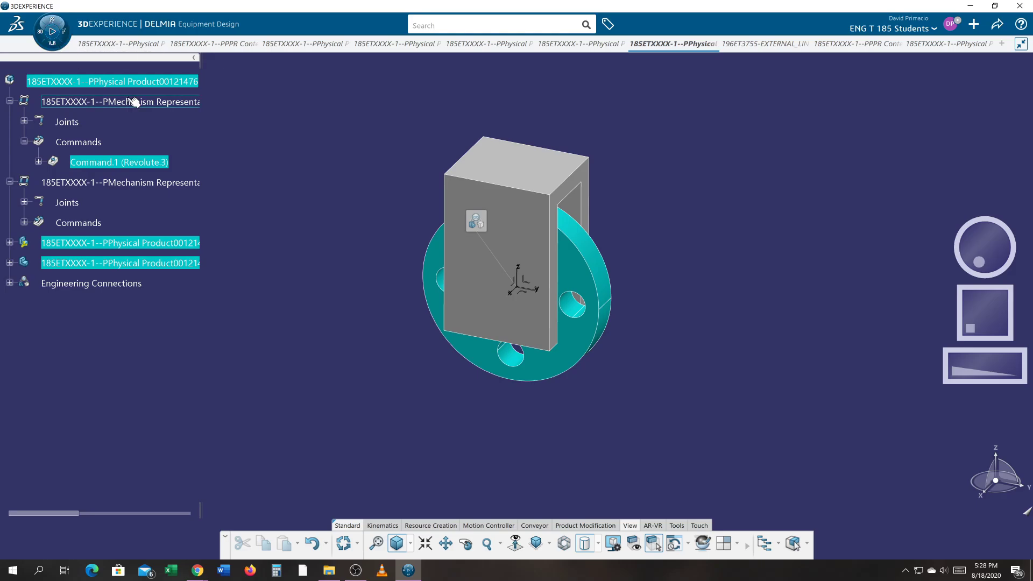
pyautogui.click(363, 221)
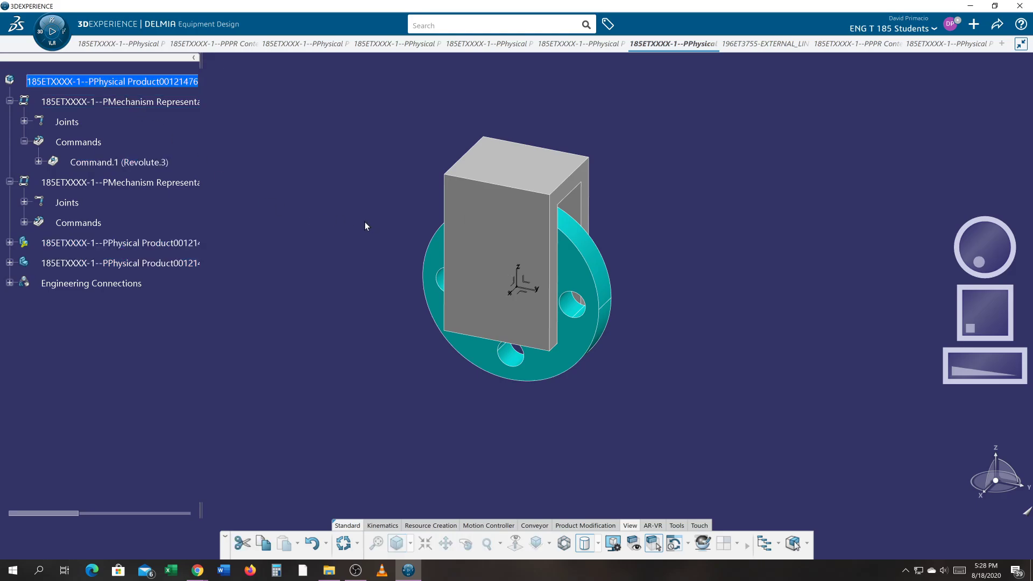
pyautogui.moveTo(395, 241); pyautogui.dragTo(448, 232, button='middle')
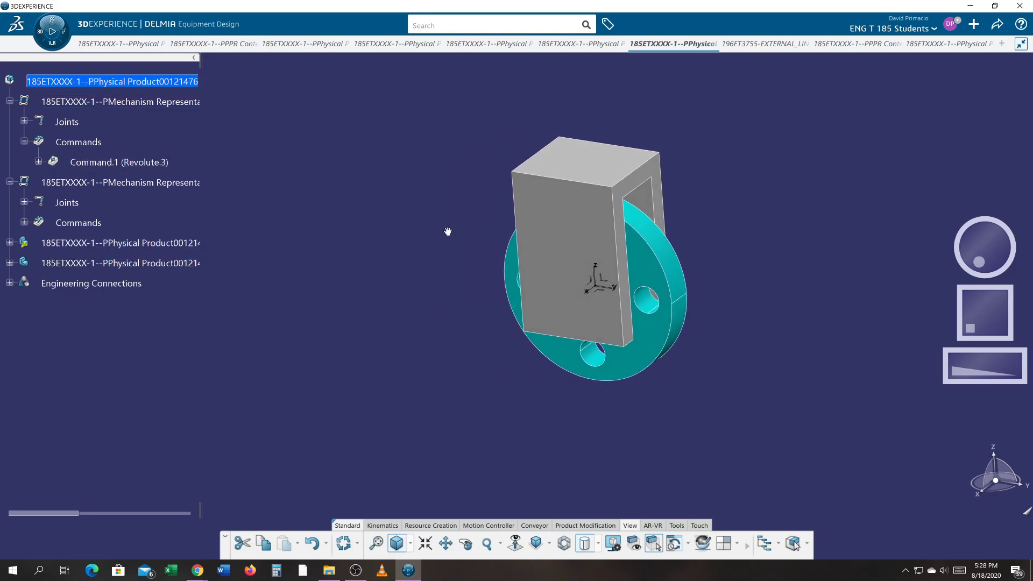
pyautogui.click(117, 162)
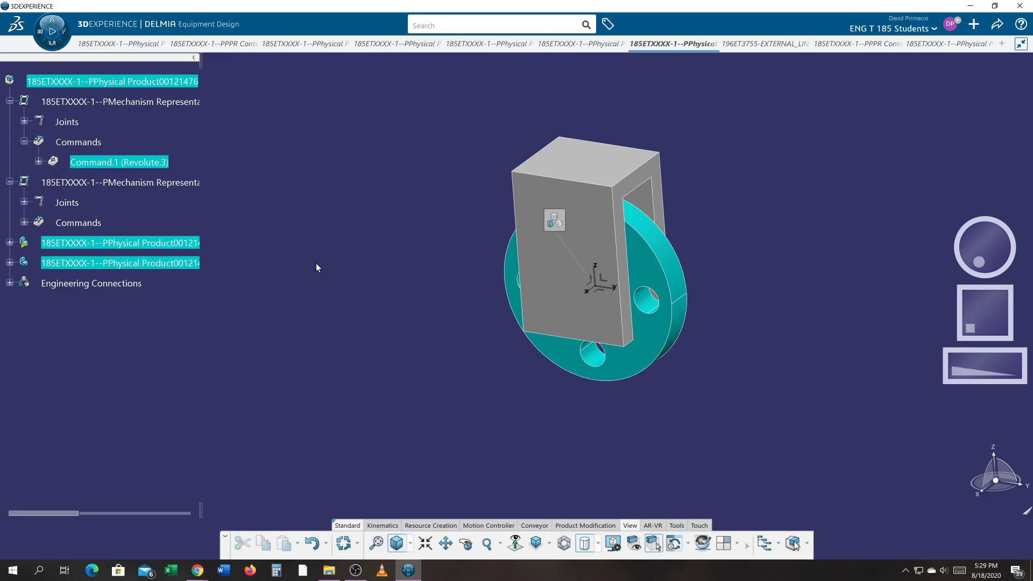
pyautogui.moveTo(316, 267)
pyautogui.mouseDown(button='middle')
pyautogui.moveTo(373, 296)
pyautogui.moveTo(300, 298)
pyautogui.moveTo(299, 277)
pyautogui.mouseUp(button='middle')
pyautogui.moveTo(732, 394); pyautogui.dragTo(643, 387, button='middle')
pyautogui.moveTo(397, 332); pyautogui.dragTo(342, 394, button='middle')
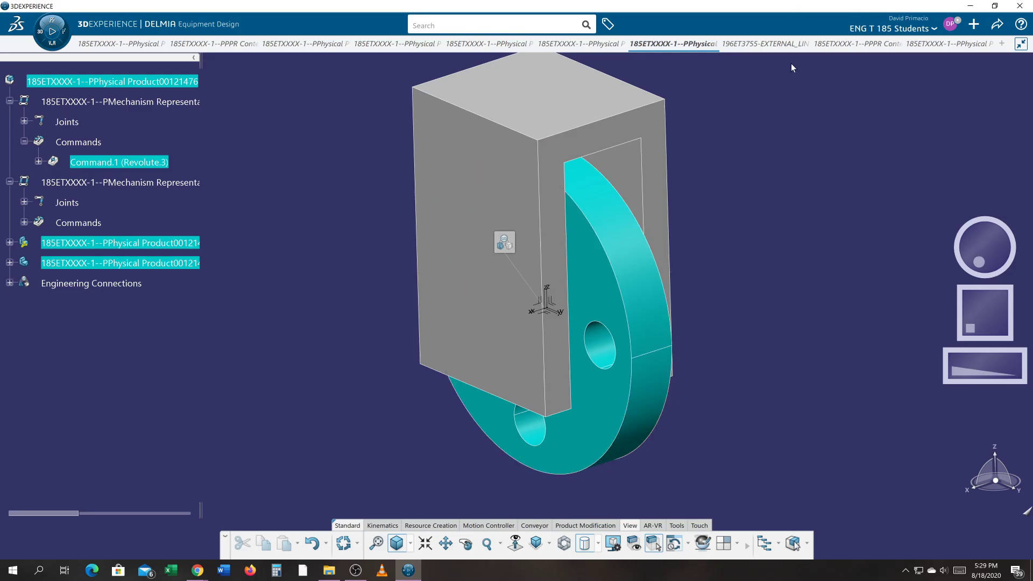
# Step: Bring up the 196ET3755-EXTERNAL_LINKS_PART_1B product, expand its commands down to Motor.1, and select Command.1 (Prismatic.2)
pyautogui.click(768, 46)
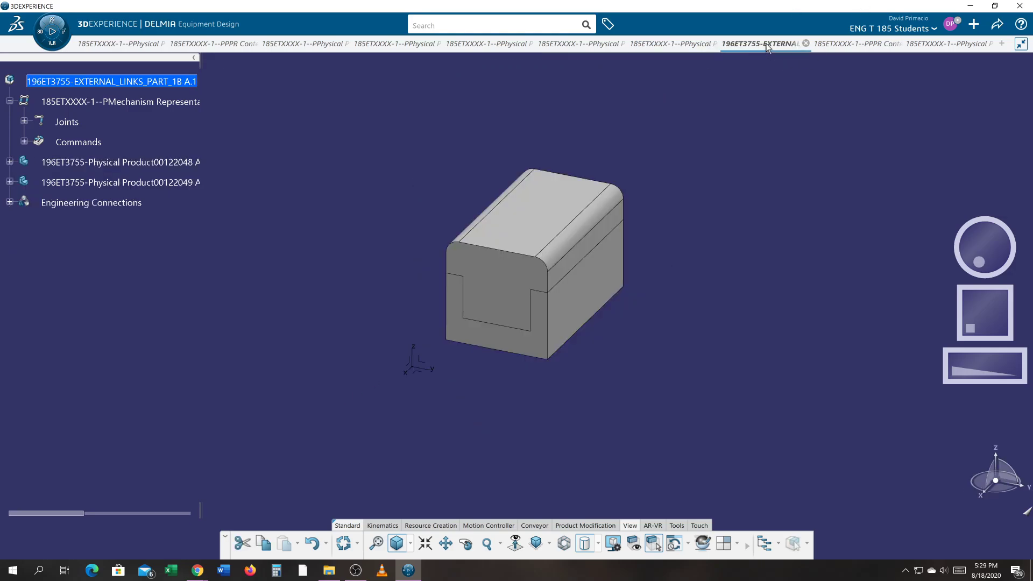
pyautogui.click(24, 141)
pyautogui.click(85, 163)
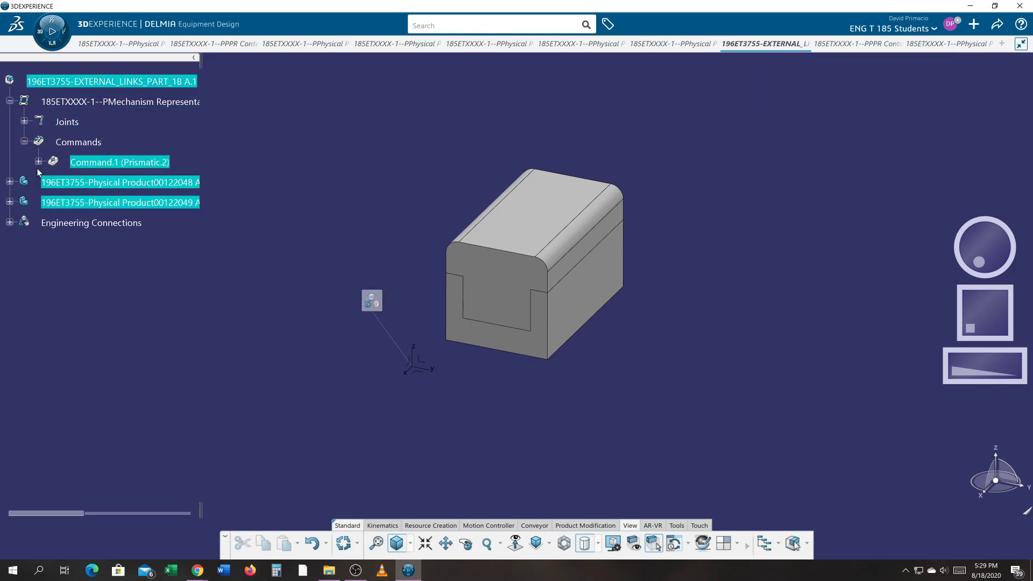
pyautogui.click(38, 161)
pyautogui.click(114, 184)
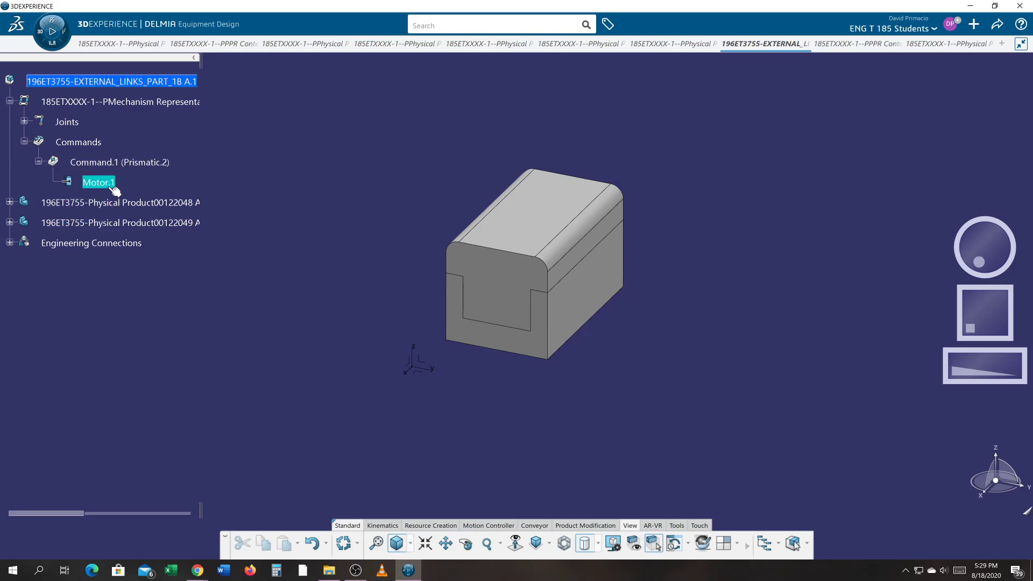
pyautogui.click(107, 164)
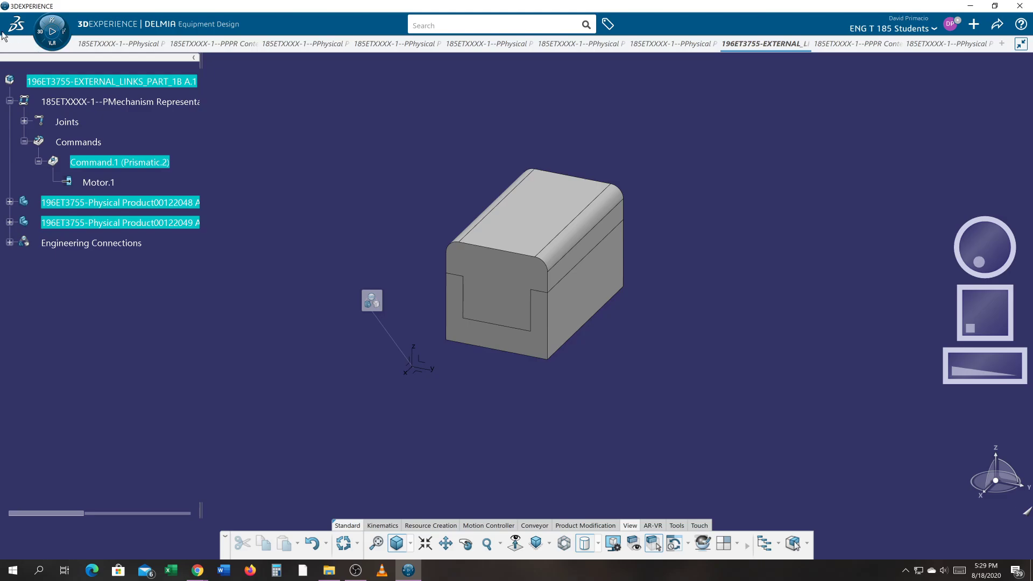
# Step: Switch to the Mechanical Systems Design app, and run and exit the sliding block's kinematics simulation
pyautogui.click(37, 35)
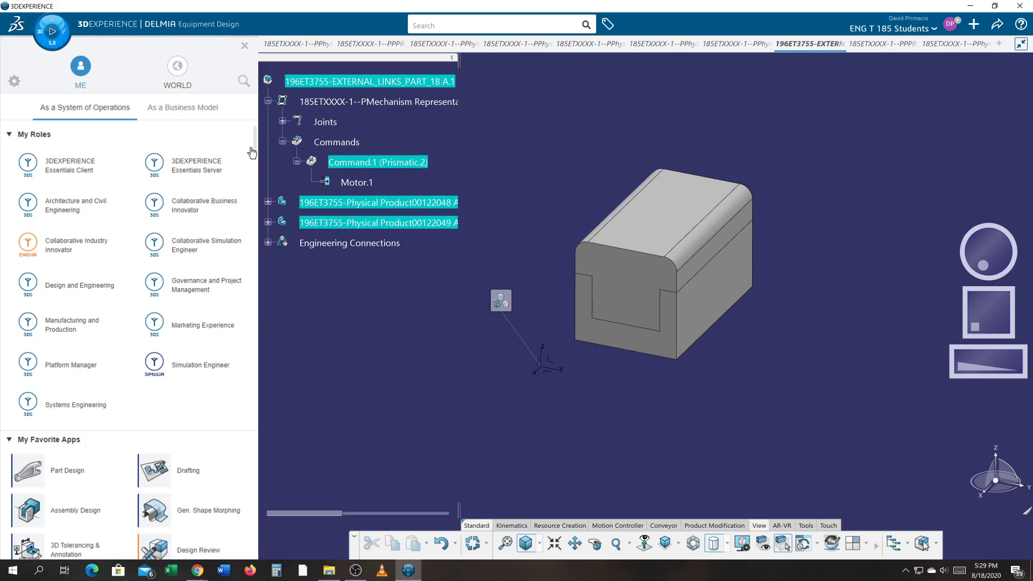
pyautogui.moveTo(258, 150); pyautogui.dragTo(259, 172)
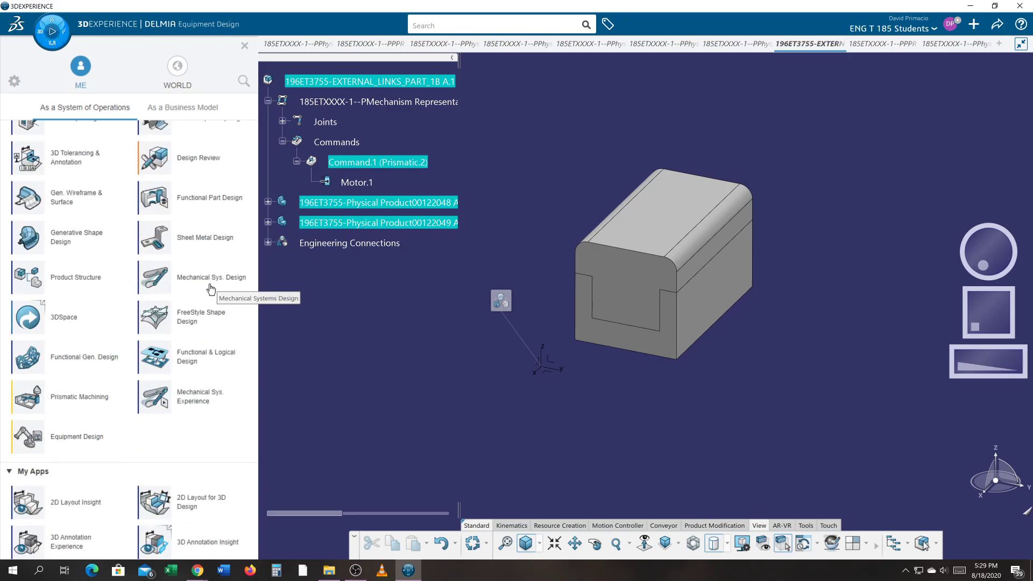
pyautogui.click(148, 285)
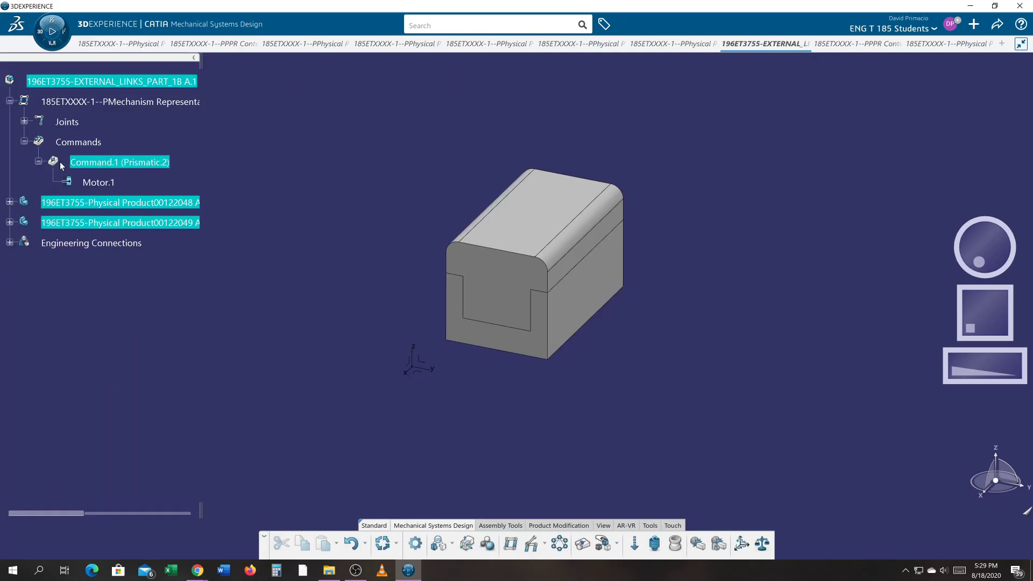
pyautogui.click(52, 33)
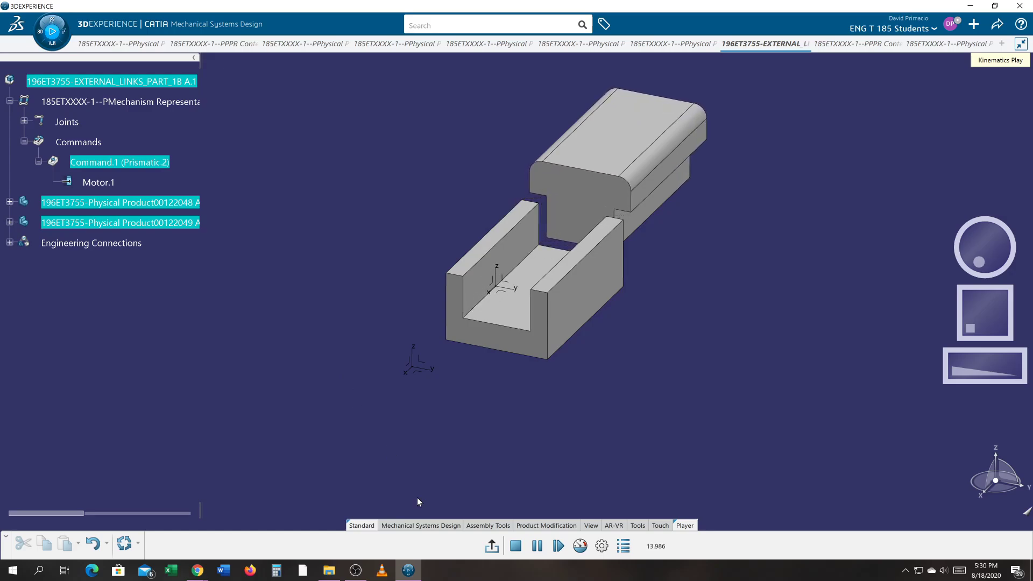
pyautogui.click(492, 546)
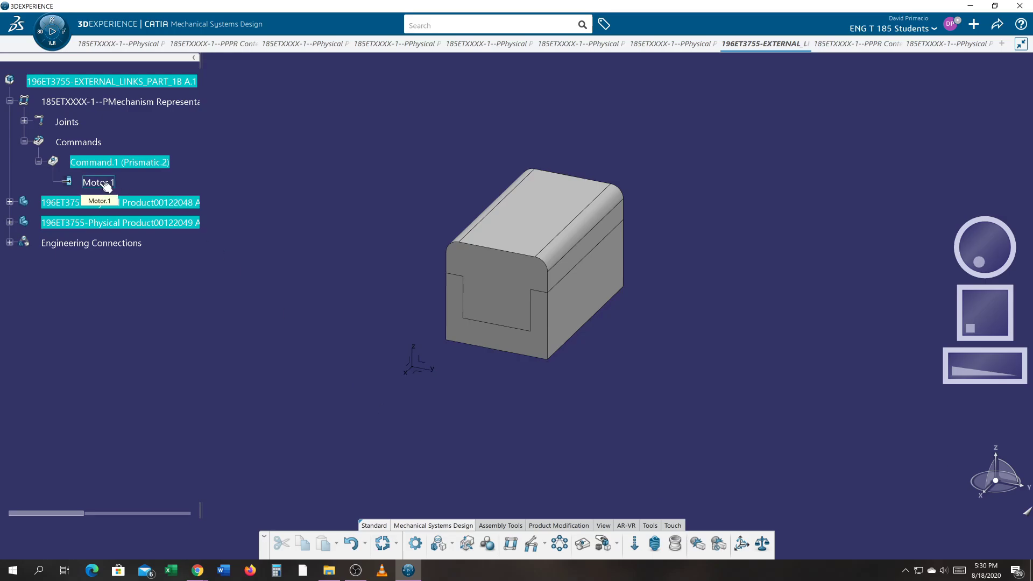
# Step: Replay the sliding block's kinematics with graphic updates set to 30 frames per second, and exit the player
pyautogui.click(52, 32)
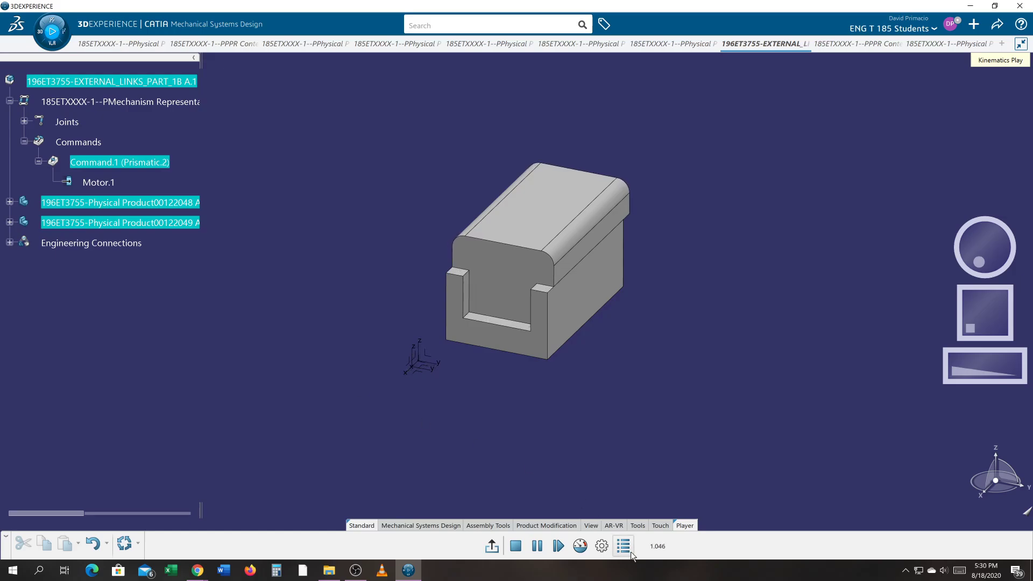
pyautogui.click(601, 546)
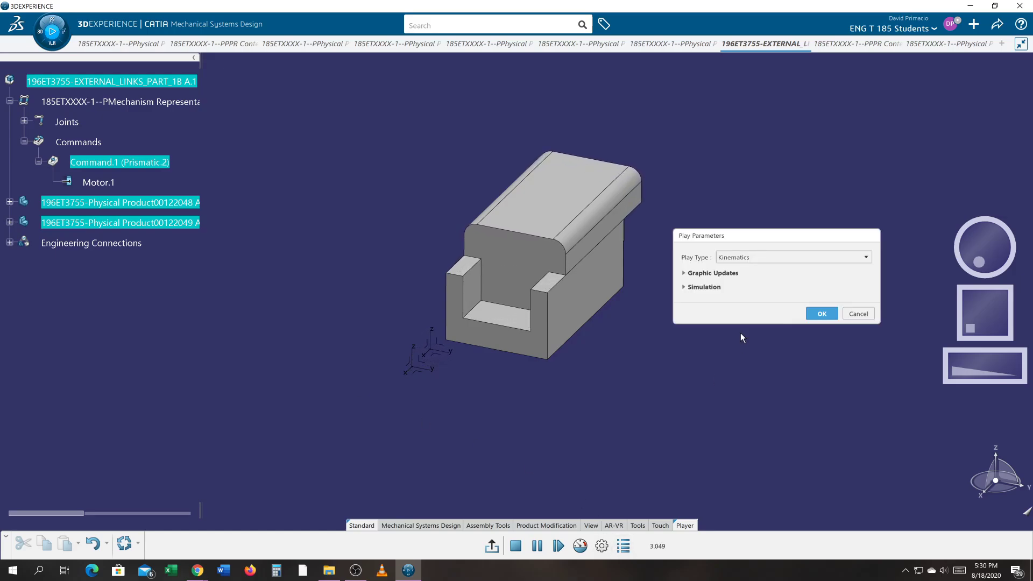
pyautogui.click(725, 260)
pyautogui.click(727, 280)
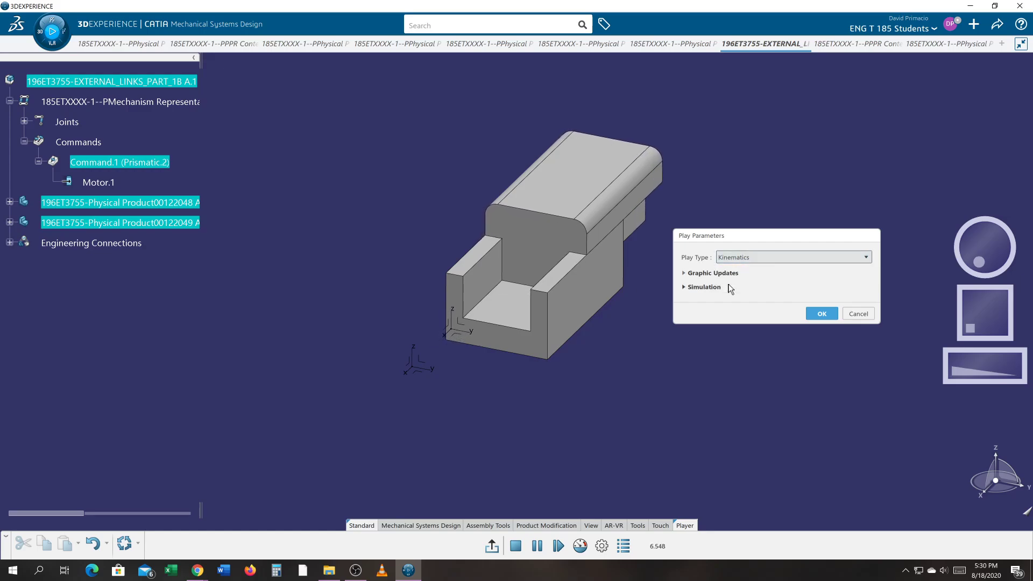
pyautogui.click(698, 274)
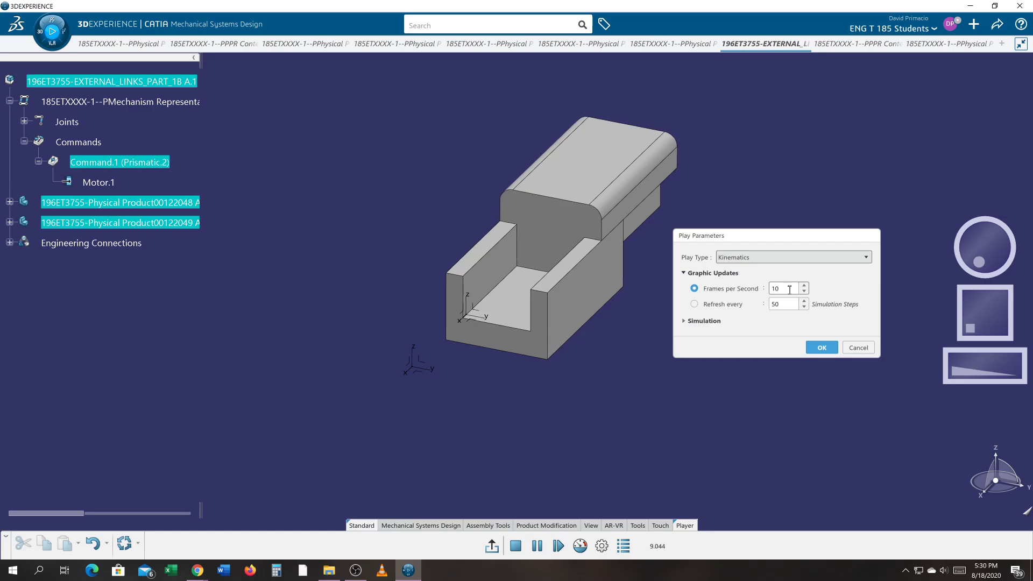
pyautogui.doubleClick(773, 289)
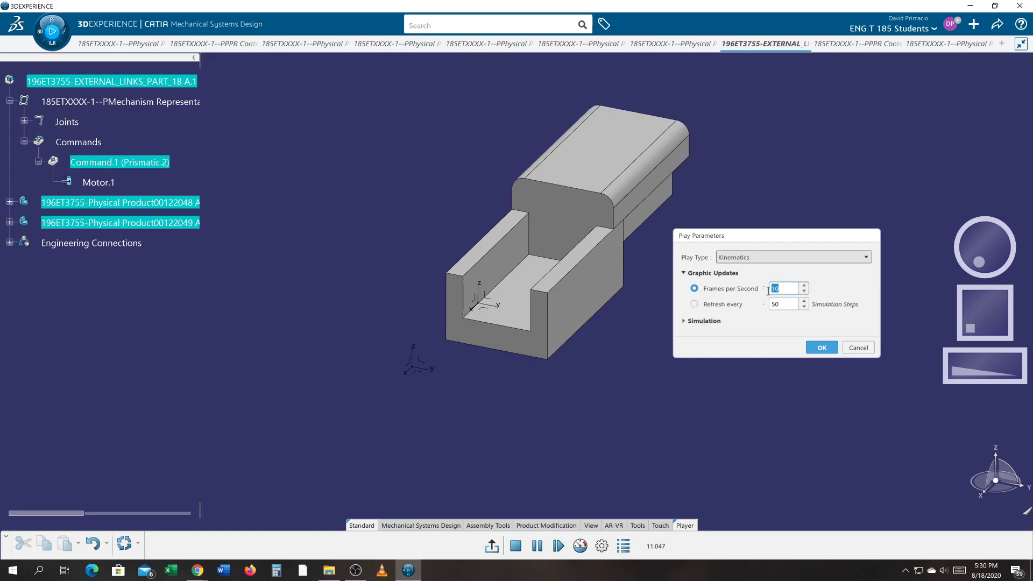
pyautogui.write('30')
pyautogui.press('Return')
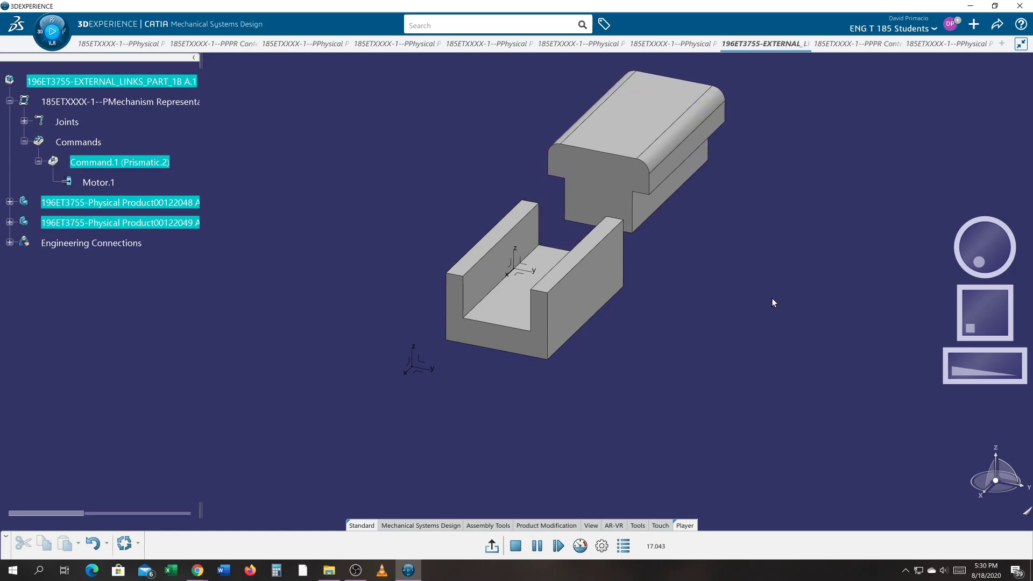
pyautogui.moveTo(771, 298); pyautogui.dragTo(731, 372, button='middle')
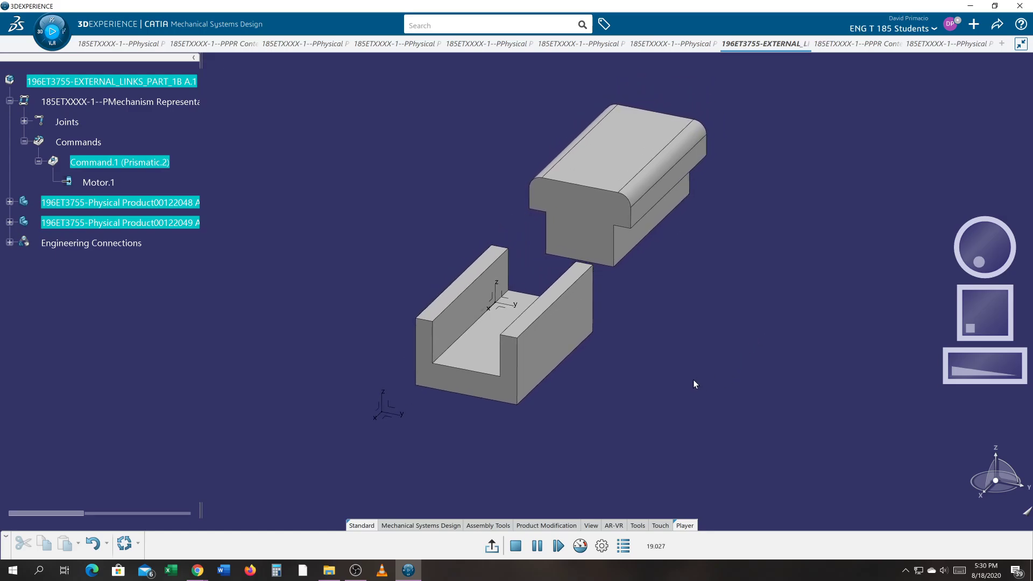
pyautogui.click(491, 547)
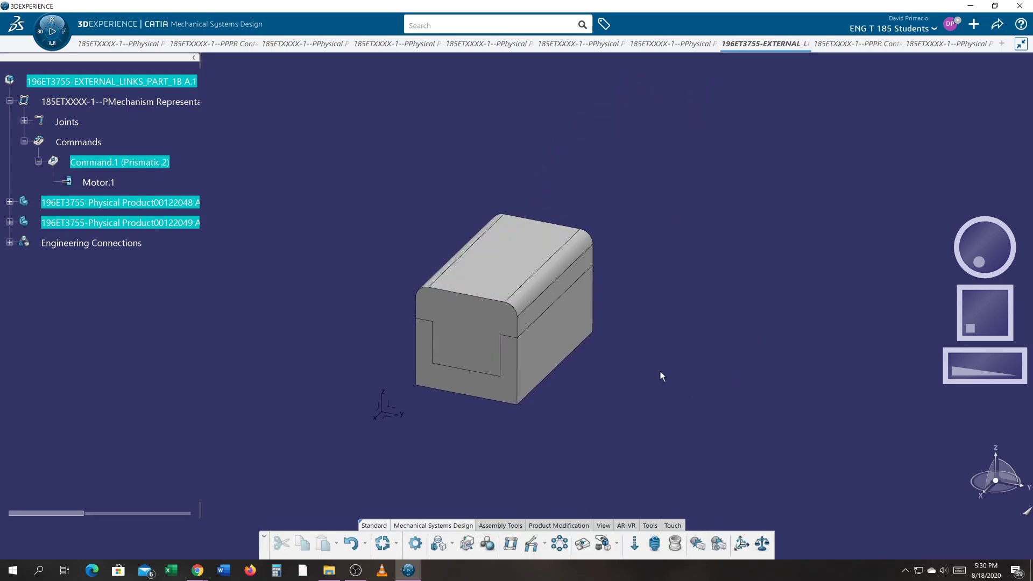
# Step: Return to the wheel and bracket product 185ETXXXX-1--PPhysical Product00121476 and play its kinematics to watch the wheel rotate
pyautogui.click(854, 44)
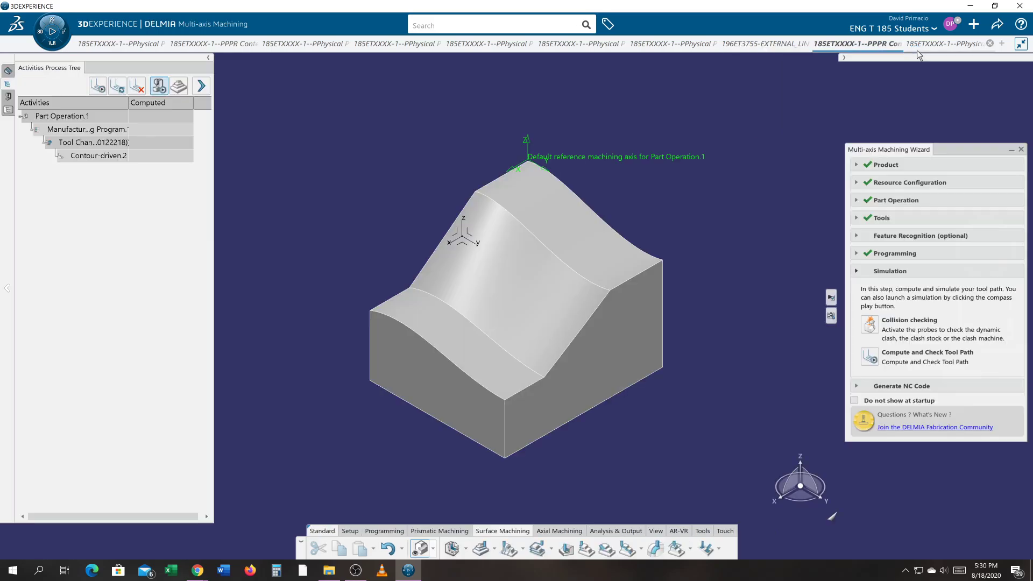
pyautogui.click(747, 45)
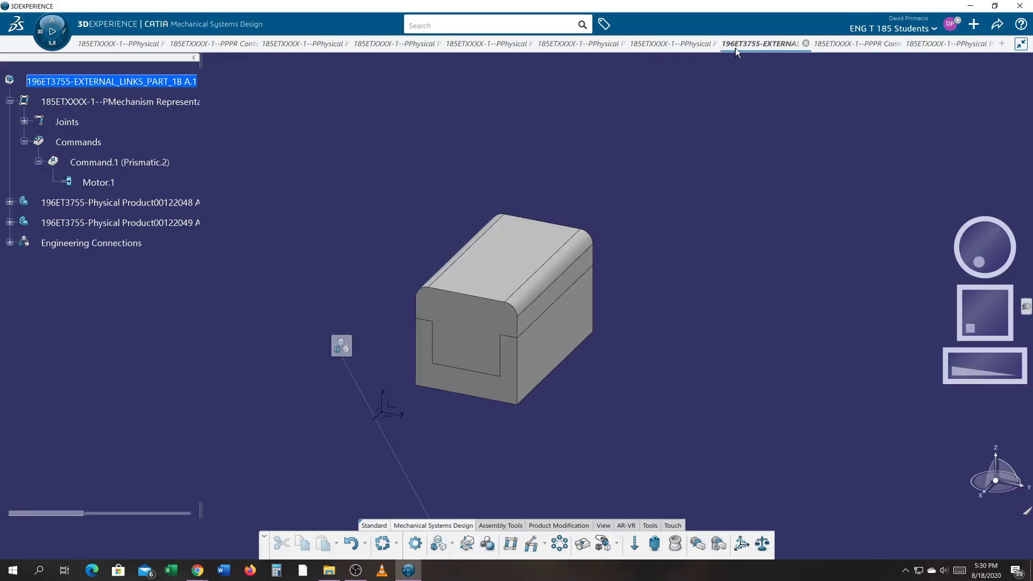
pyautogui.click(665, 46)
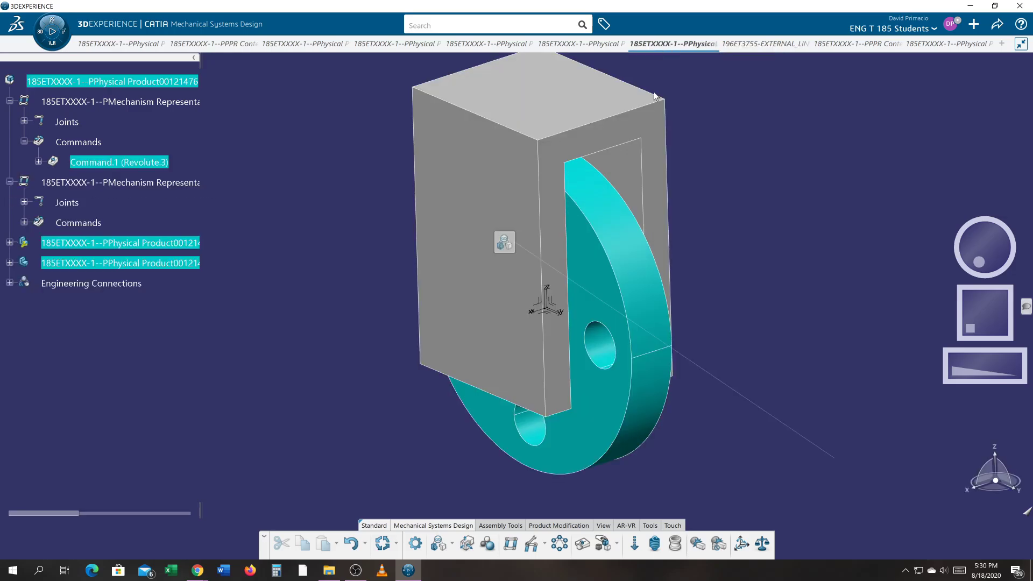
pyautogui.click(53, 32)
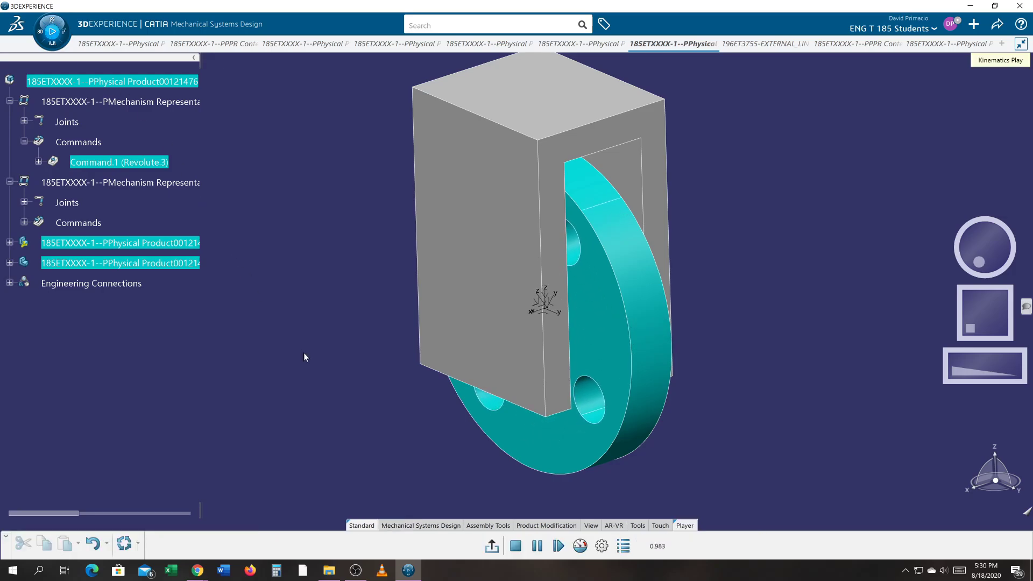
pyautogui.moveTo(356, 414); pyautogui.dragTo(428, 413, button='middle')
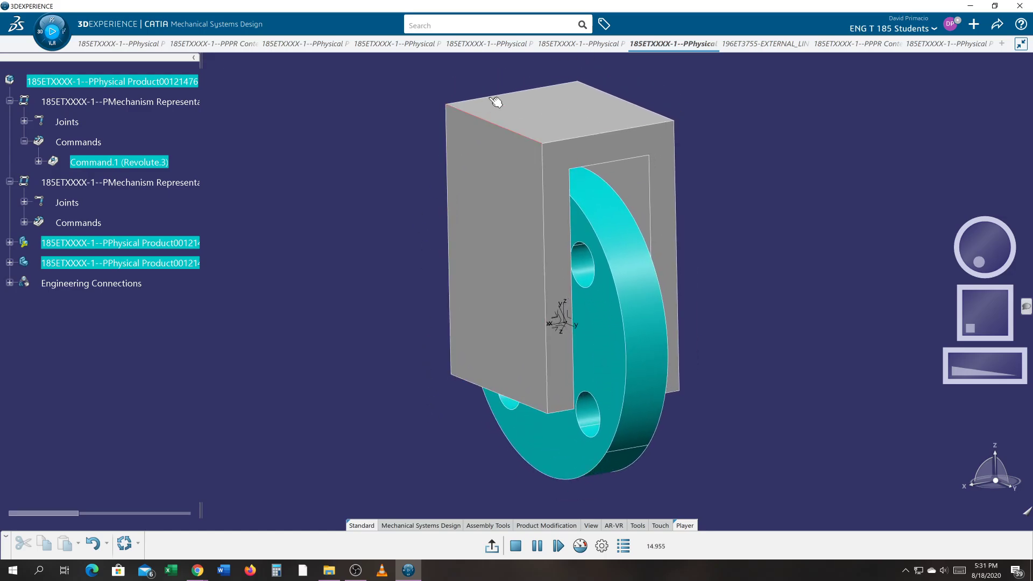
# Step: Bring up the 185ETXXXX-1--PPhysical Product00121442 assembly with the shaft through its housing
pyautogui.click(554, 43)
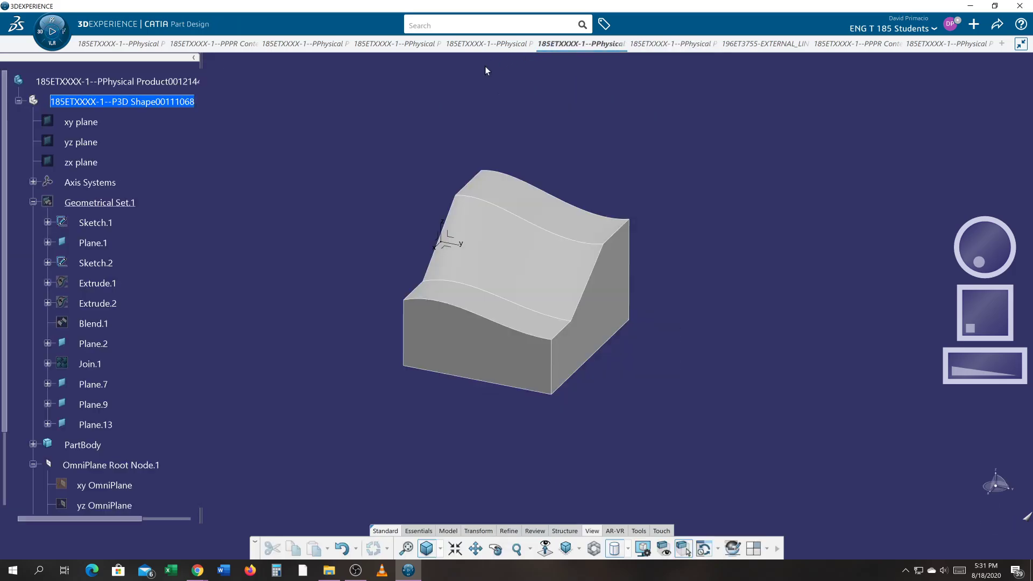
pyautogui.click(469, 47)
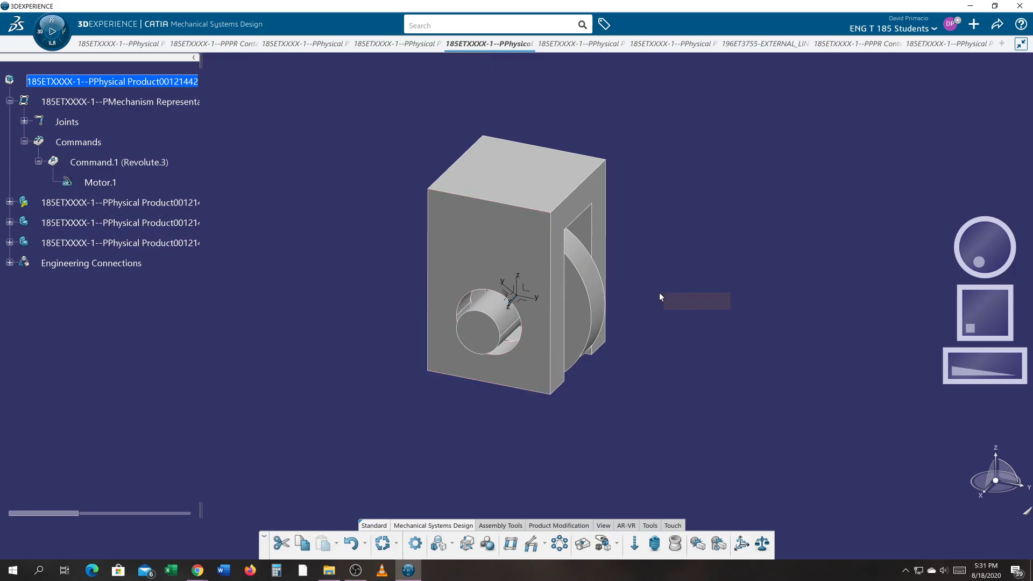
# Step: Play the kinematics of Command.1 (Revolute.3) to watch the wheel and shaft move in the housing, and exit the player
pyautogui.moveTo(660, 277); pyautogui.dragTo(404, 298, button='middle')
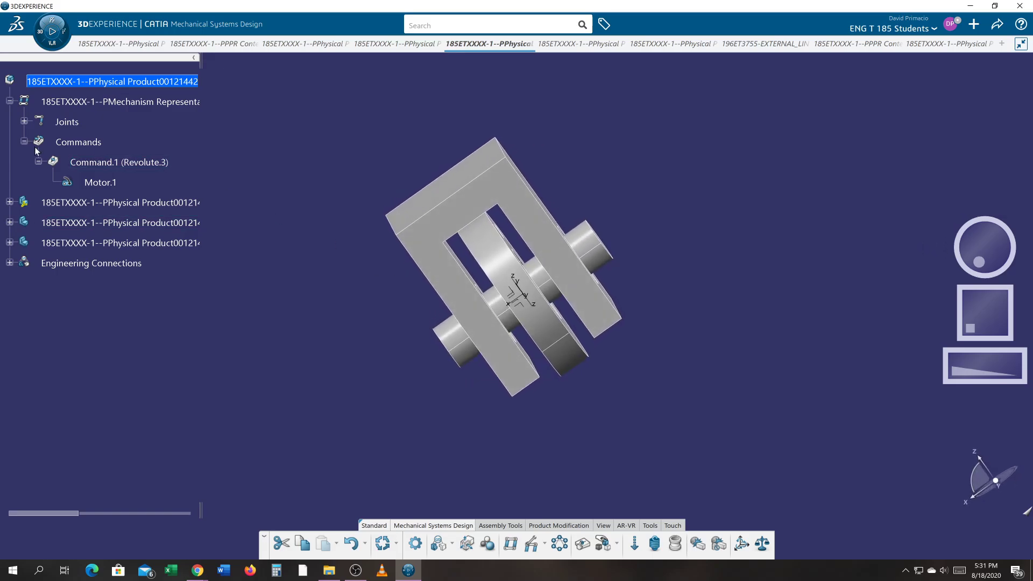
pyautogui.click(98, 163)
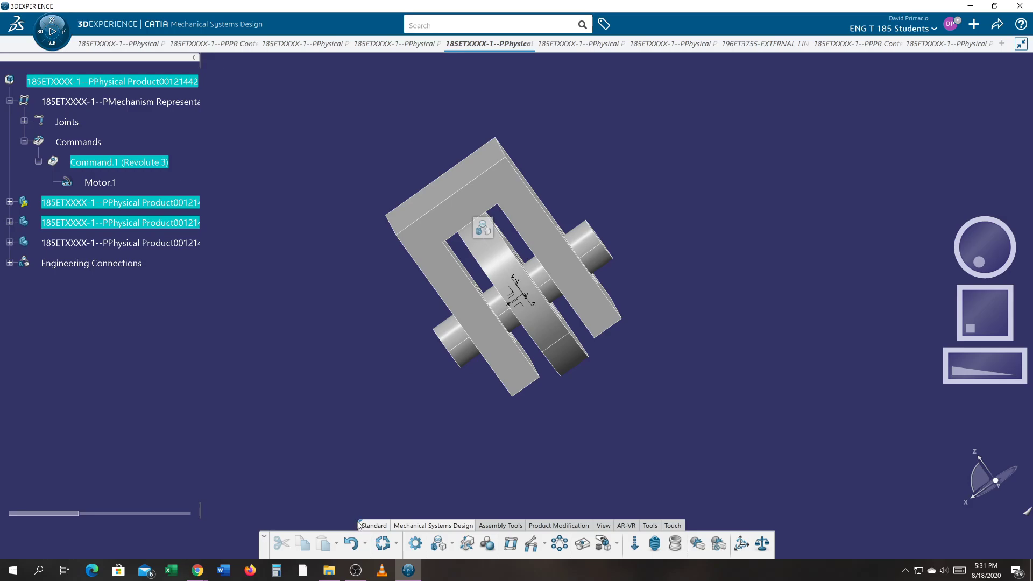
pyautogui.click(312, 347)
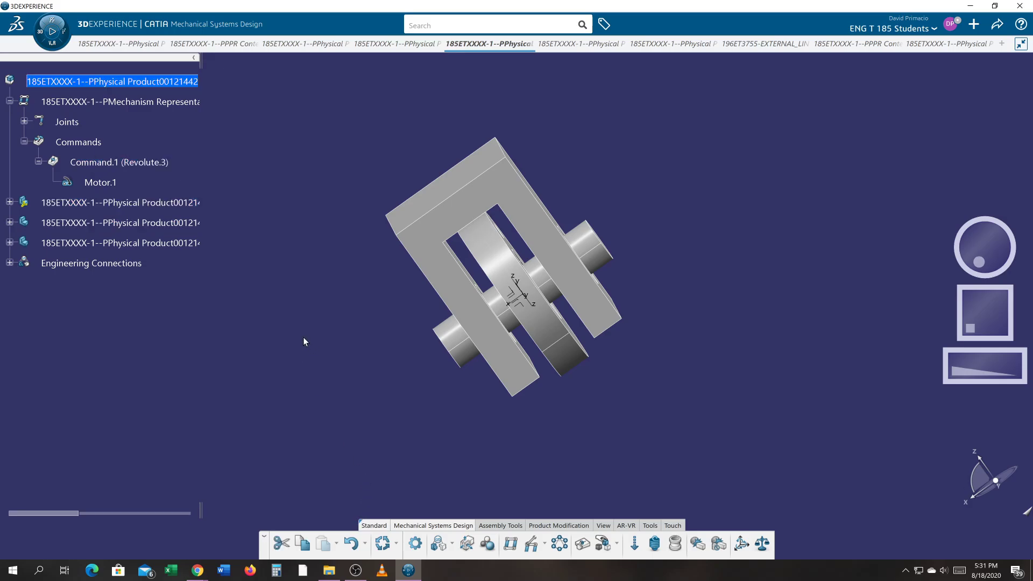
pyautogui.moveTo(302, 337); pyautogui.dragTo(367, 339, button='middle')
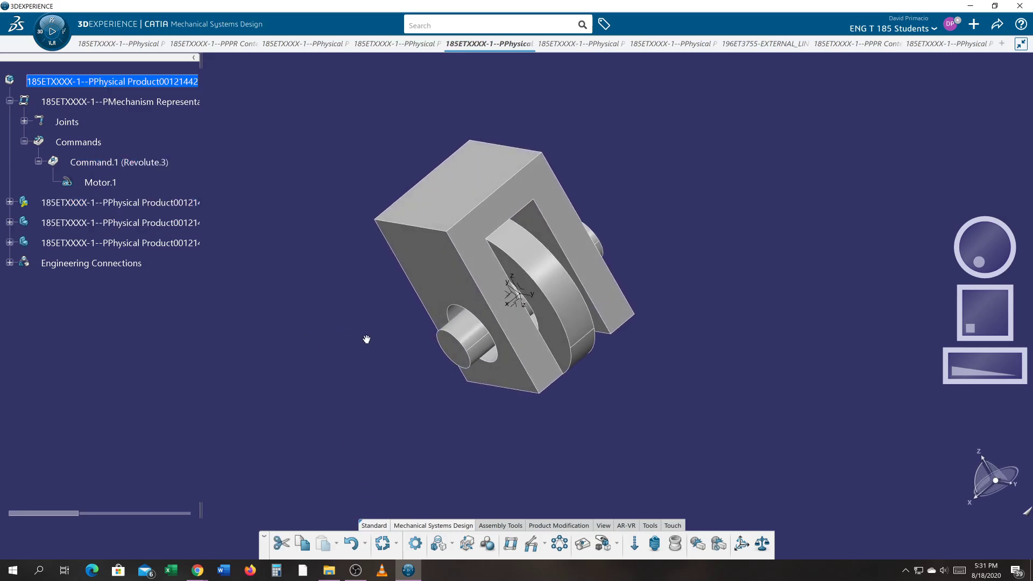
pyautogui.click(155, 166)
pyautogui.click(52, 38)
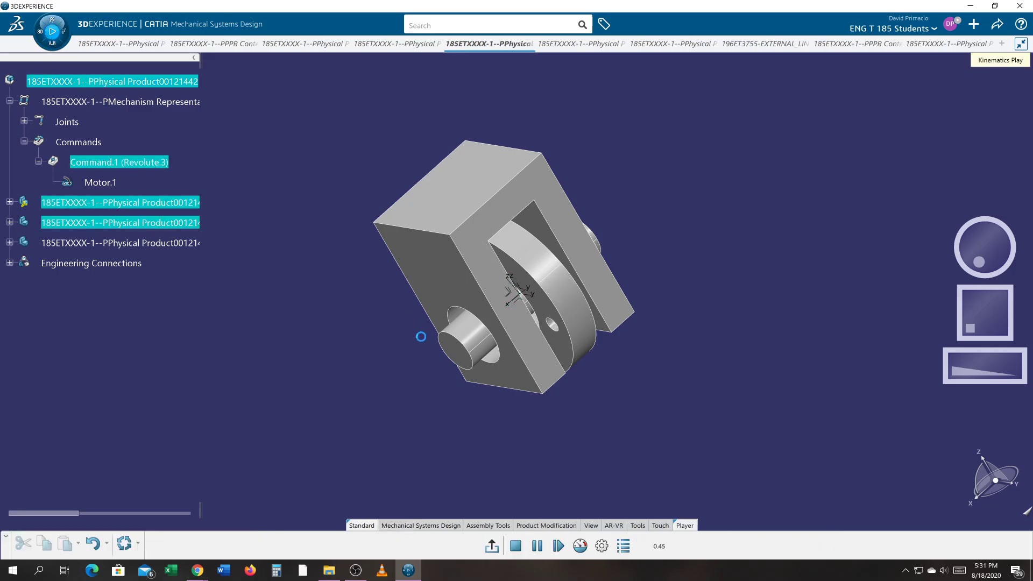
pyautogui.moveTo(622, 422); pyautogui.dragTo(507, 424, button='middle')
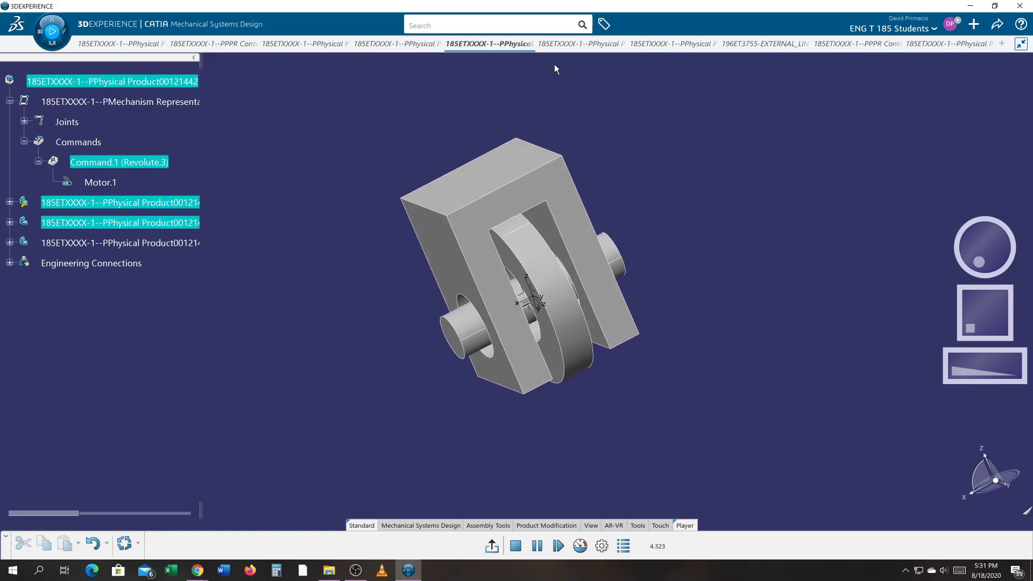
pyautogui.press('Escape')
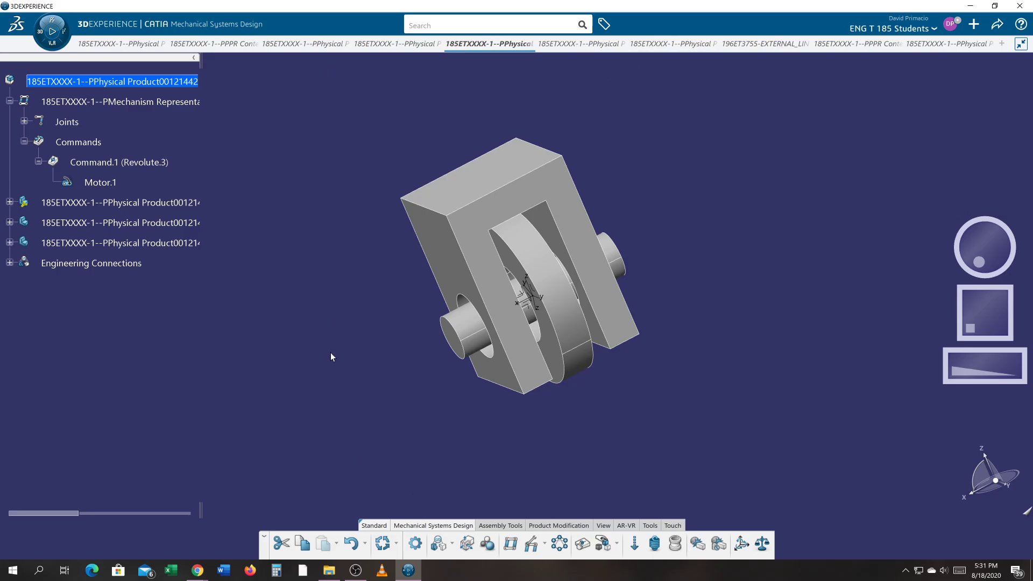
# Step: Bring up the unconstrained wheel and bracket product 185ETXXXX-1--PPhysical Product00120168 and view it from an angle showing both parts
pyautogui.moveTo(646, 47)
pyautogui.click(392, 45)
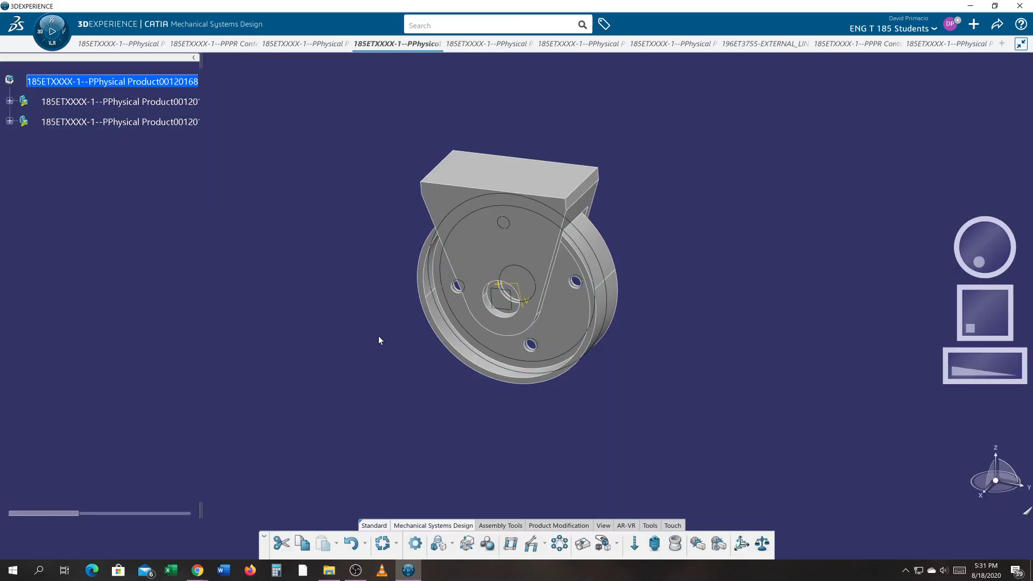
pyautogui.moveTo(670, 316); pyautogui.dragTo(633, 371, button='middle')
pyautogui.scroll(3, 579, 410)
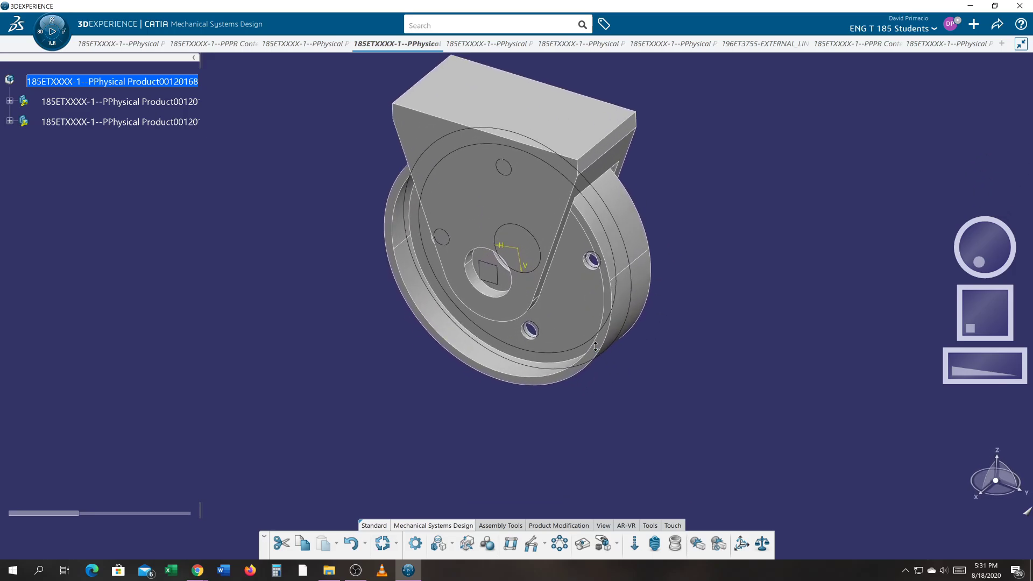
pyautogui.moveTo(654, 386); pyautogui.dragTo(614, 410, button='middle')
pyautogui.moveTo(448, 471); pyautogui.dragTo(456, 470, button='middle')
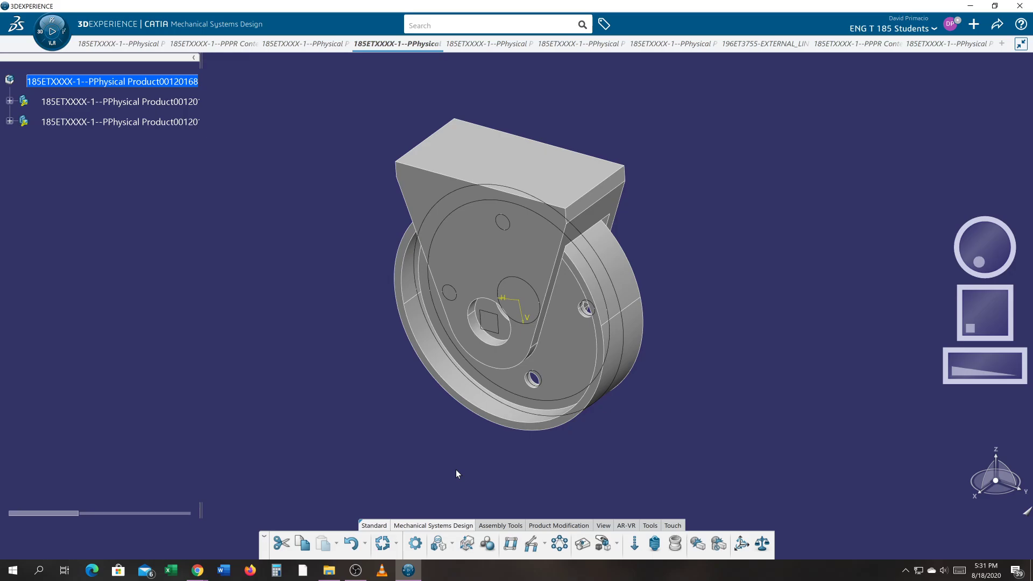
pyautogui.click(39, 36)
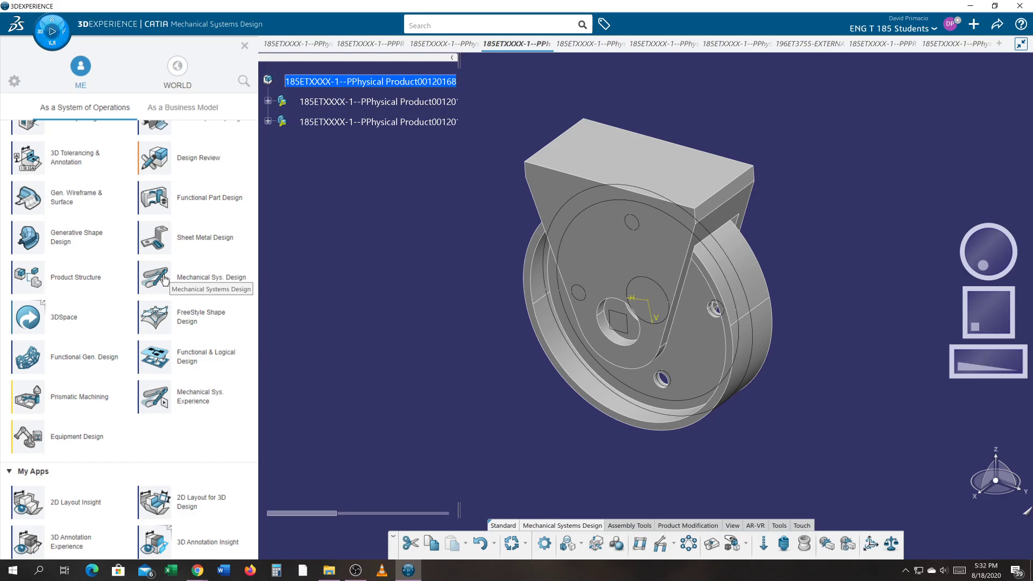
pyautogui.moveTo(164, 280); pyautogui.dragTo(74, 415)
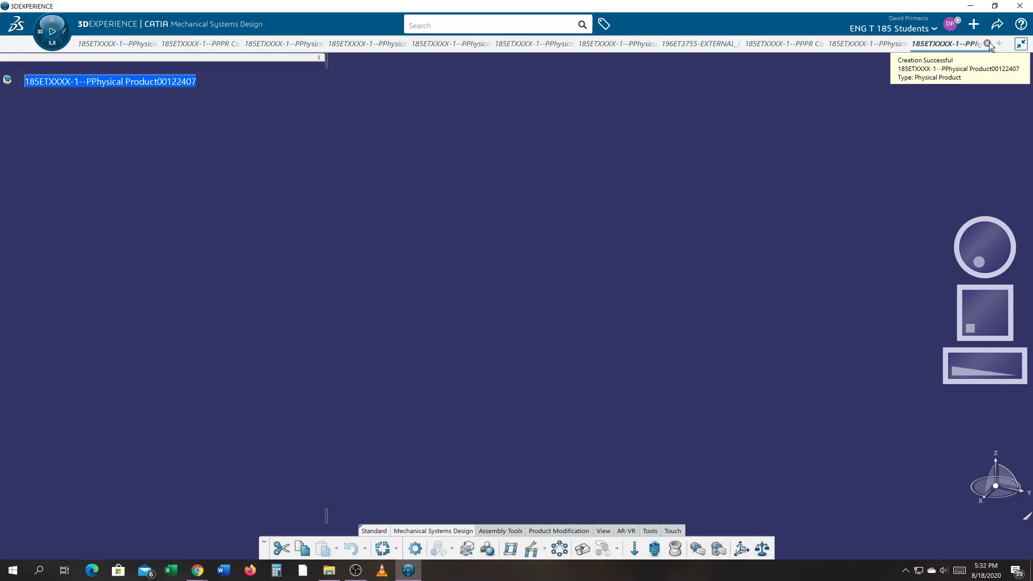
pyautogui.click(987, 43)
pyautogui.click(536, 323)
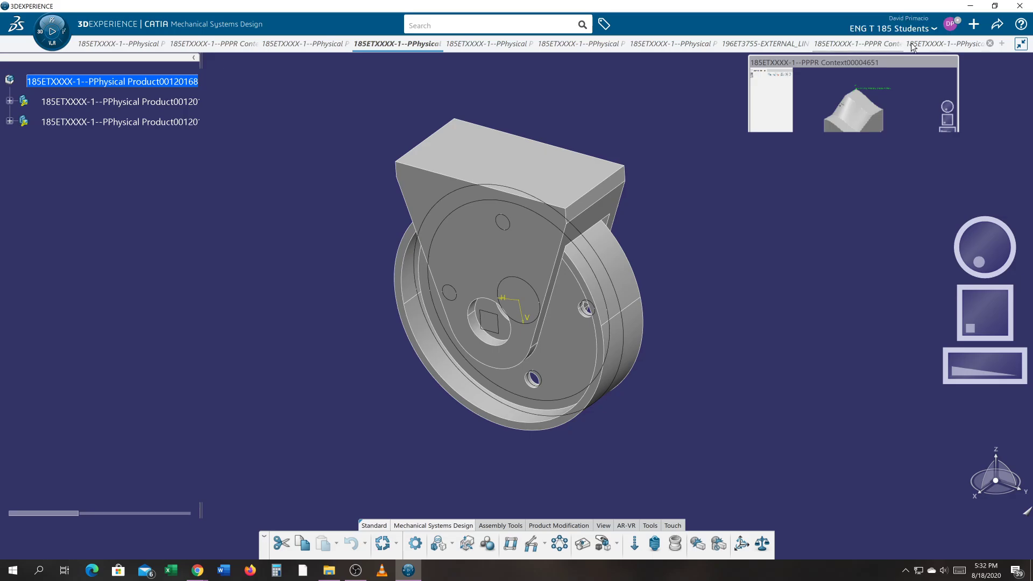
pyautogui.moveTo(919, 48)
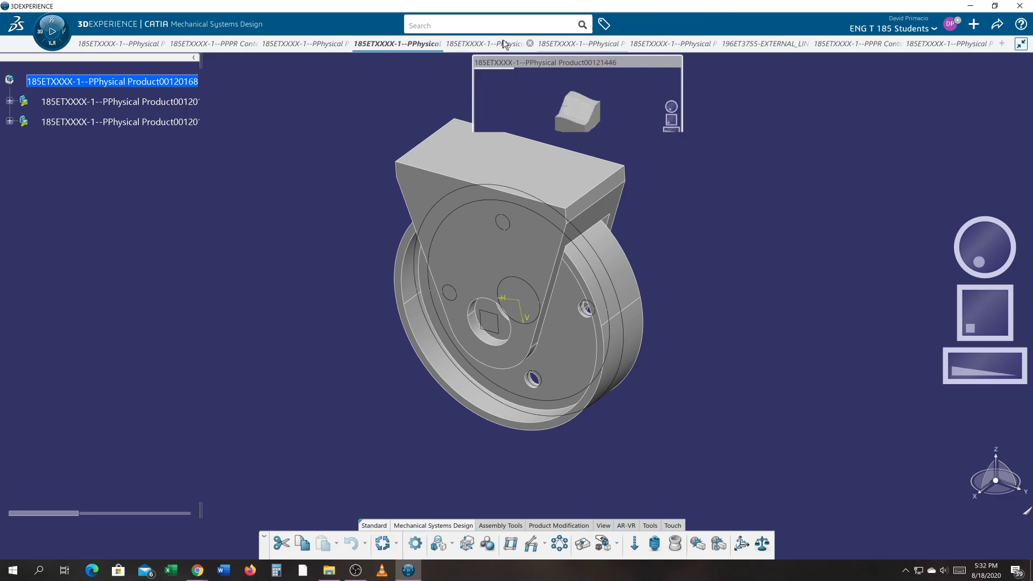
pyautogui.moveTo(490, 43)
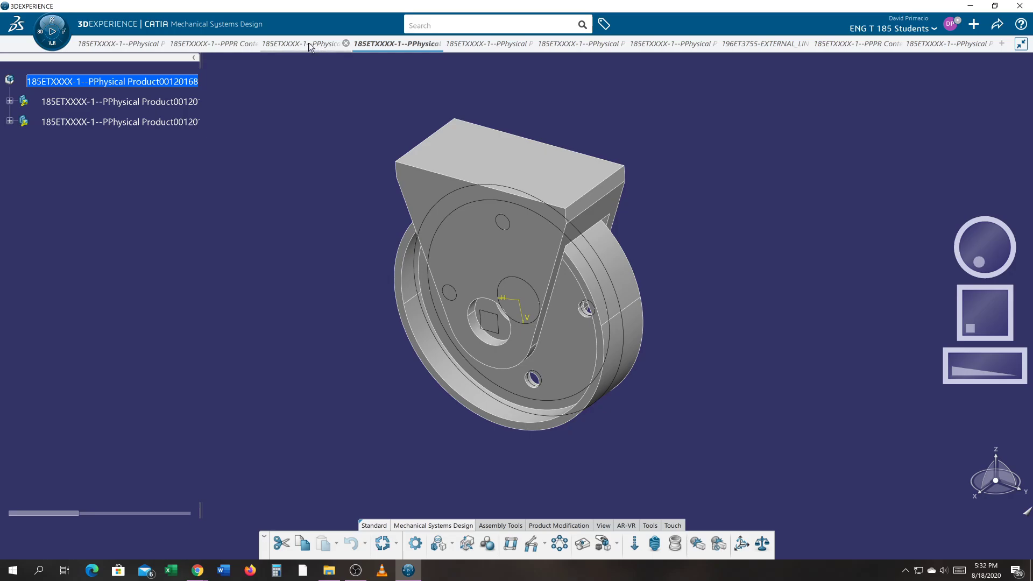
pyautogui.moveTo(203, 45)
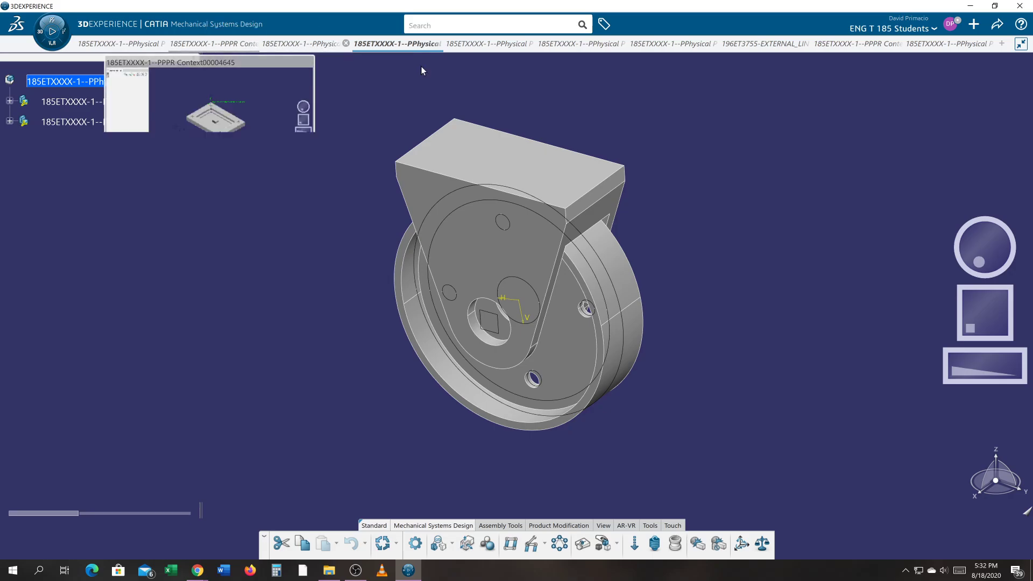
pyautogui.moveTo(711, 281); pyautogui.dragTo(700, 280, button='middle')
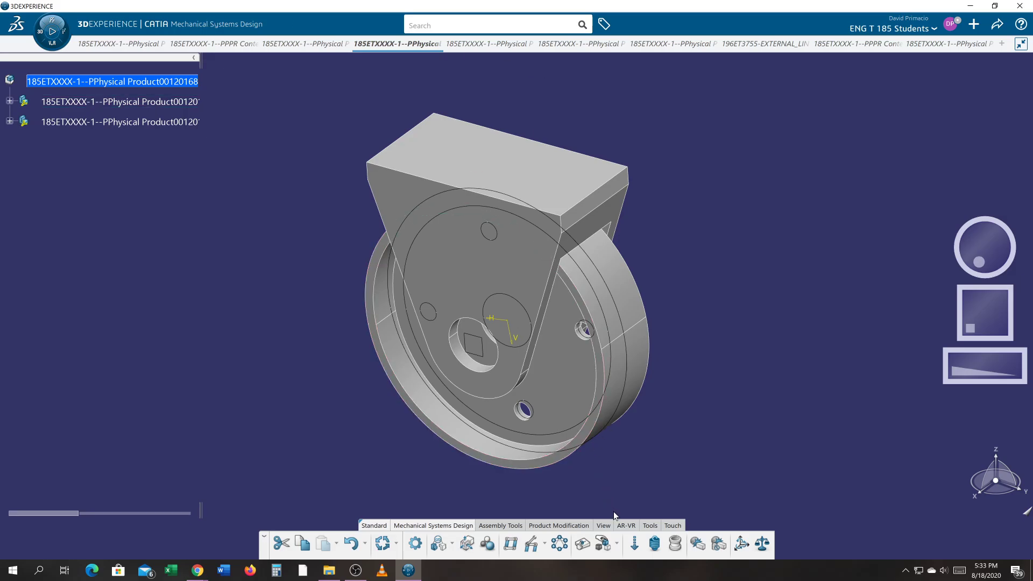
pyautogui.click(438, 544)
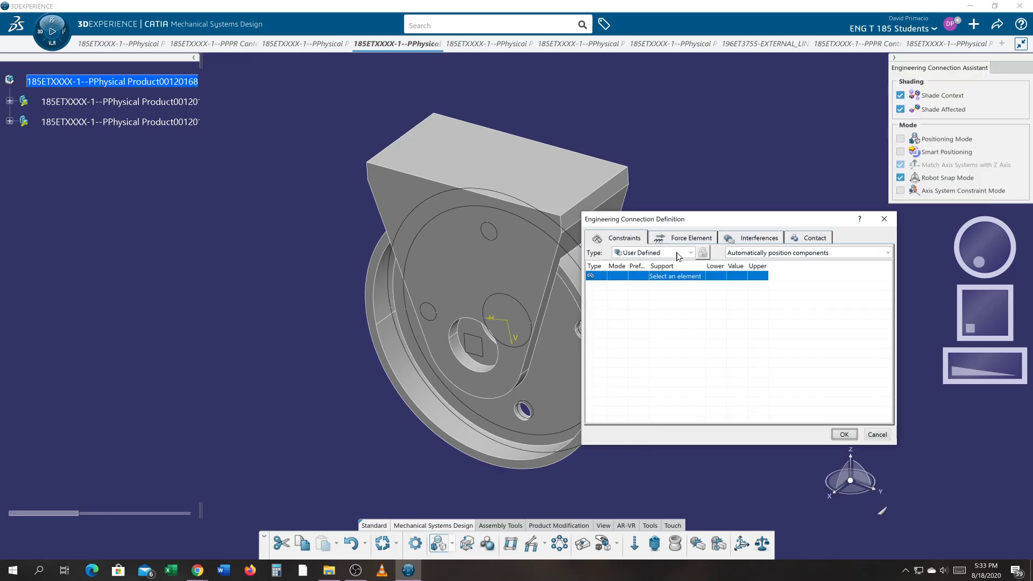
pyautogui.click(673, 253)
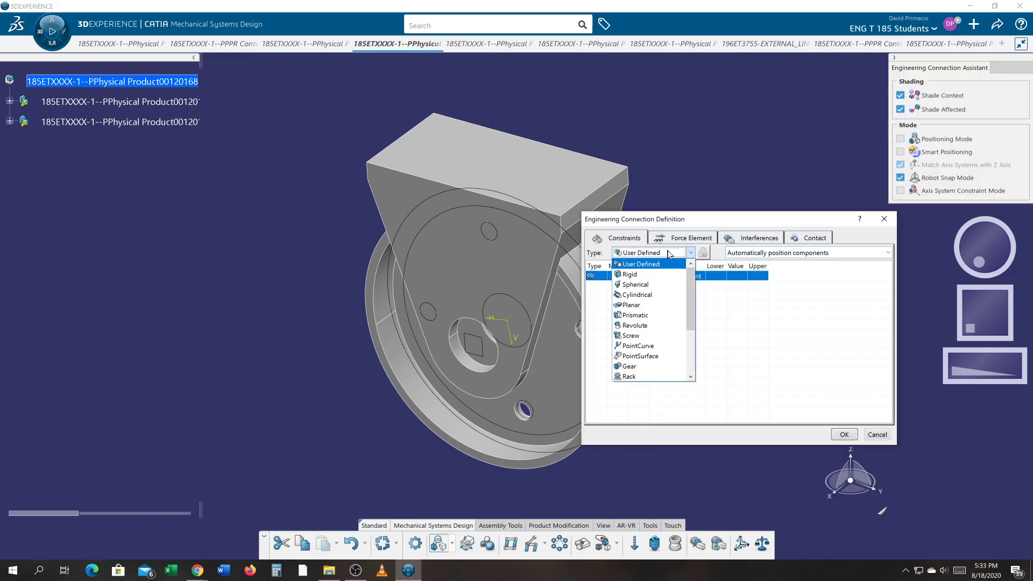
pyautogui.click(691, 372)
pyautogui.click(661, 348)
pyautogui.click(523, 167)
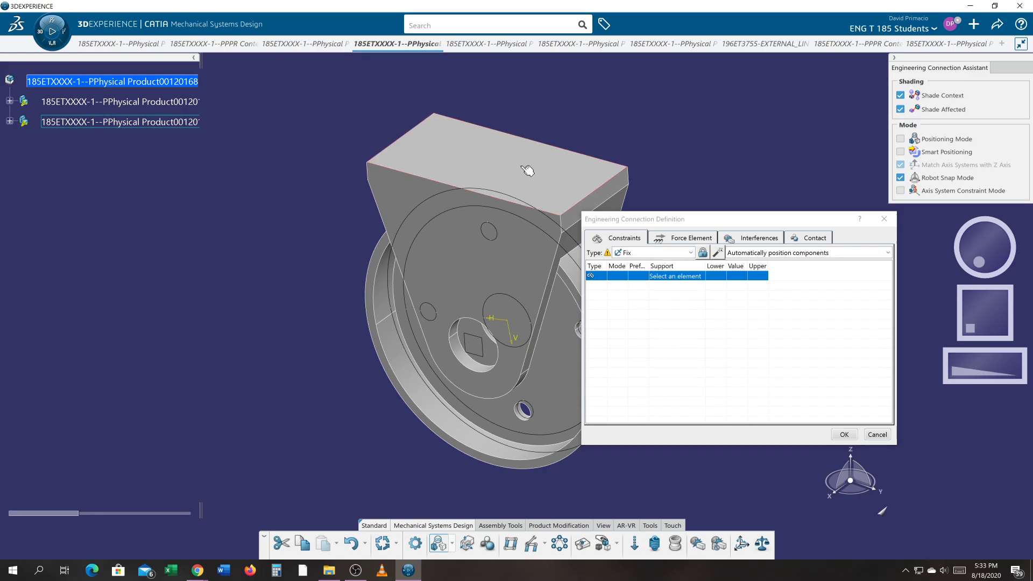
pyautogui.click(526, 169)
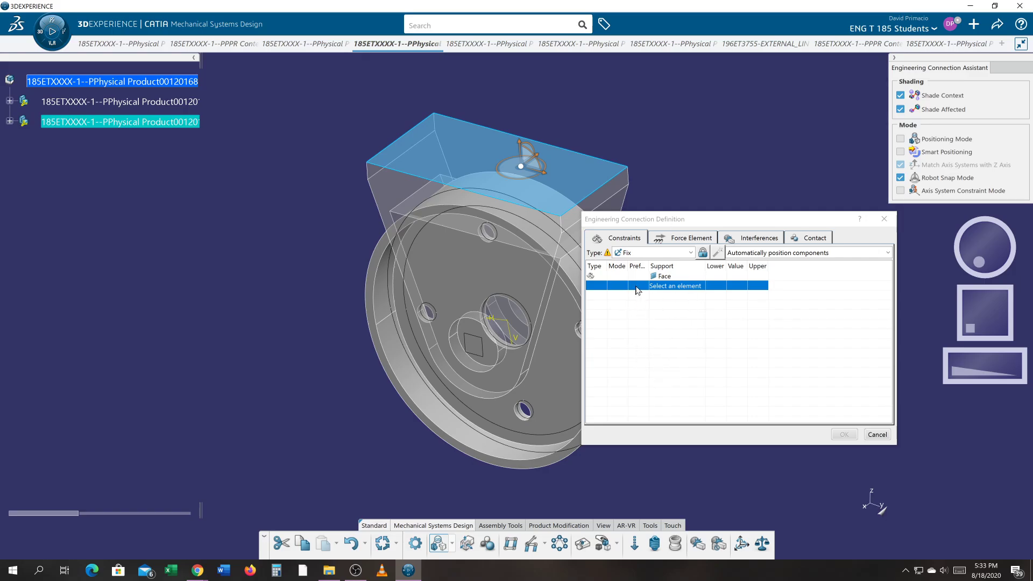
pyautogui.click(877, 434)
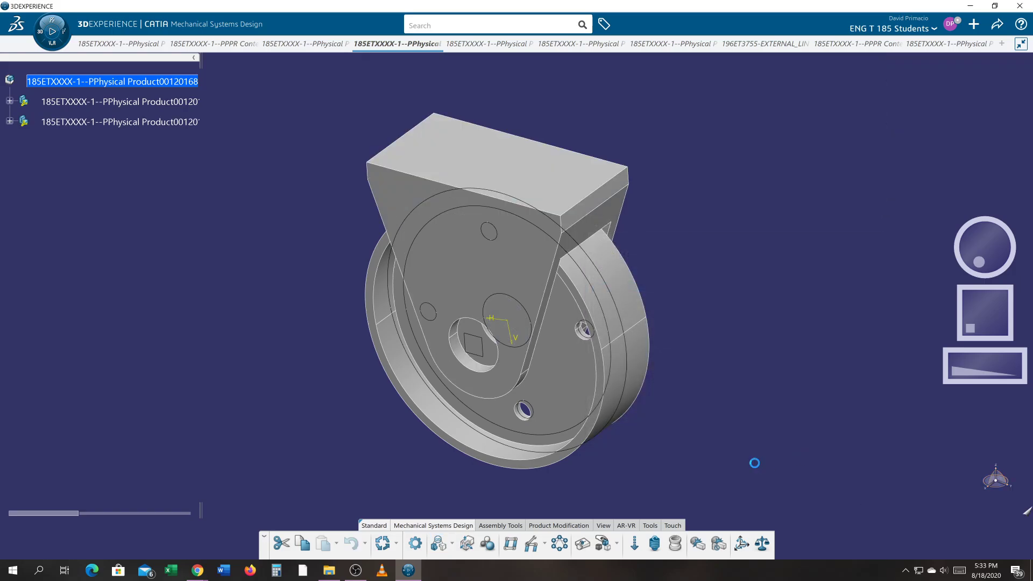
# Step: Anchor the bracket in place with a Fix engineering connection on its top face
pyautogui.click(528, 161)
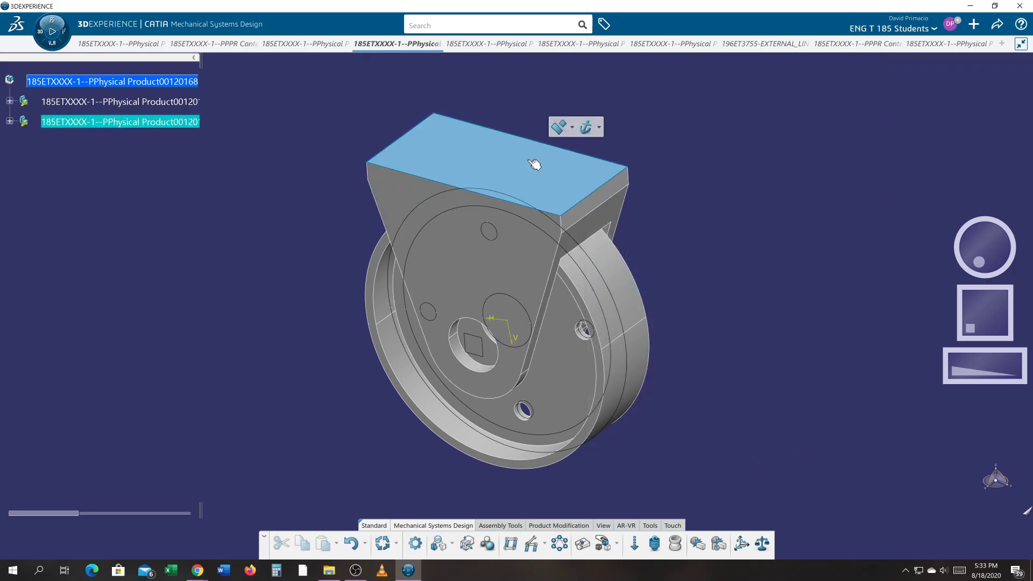
pyautogui.click(584, 129)
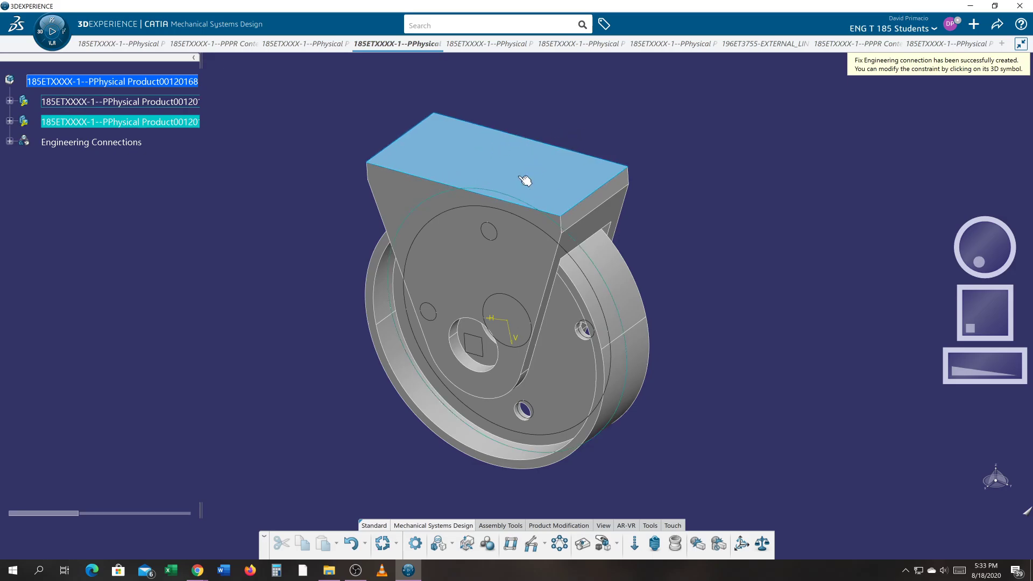
pyautogui.click(437, 547)
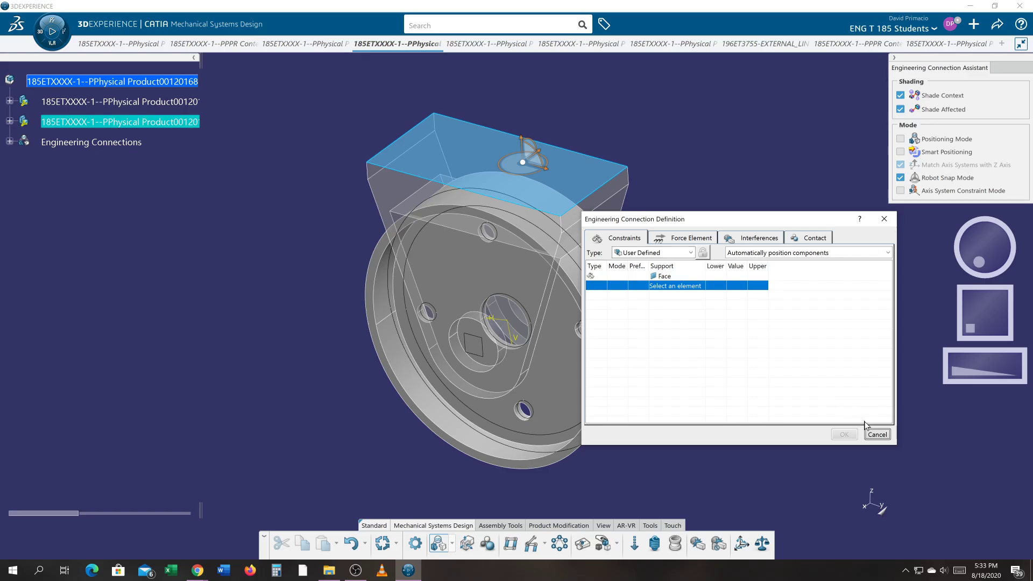
pyautogui.click(876, 435)
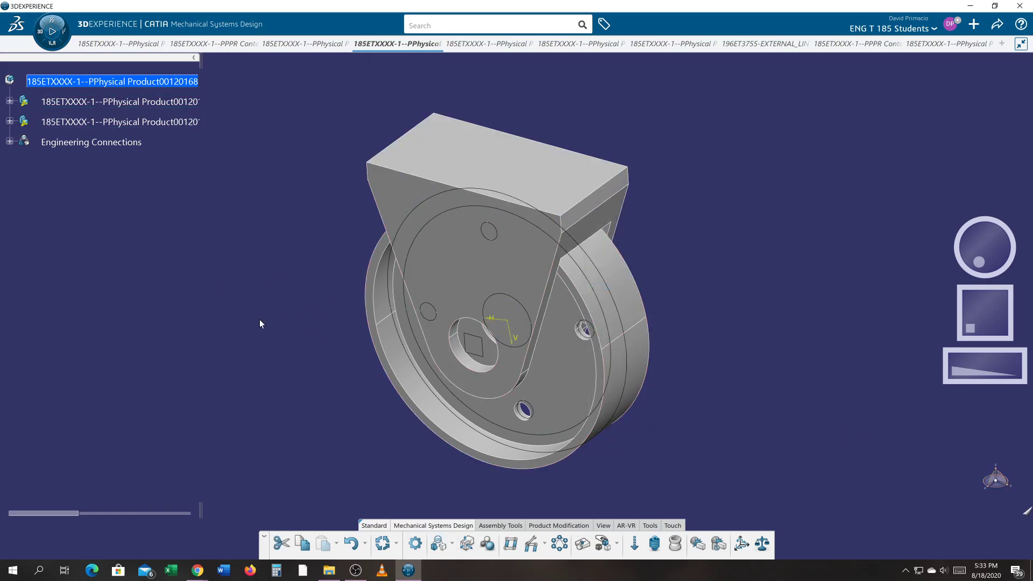
# Step: Define a Cylindrical engineering connection between the wheel's axis and the axis of the bracket's hole
pyautogui.click(437, 551)
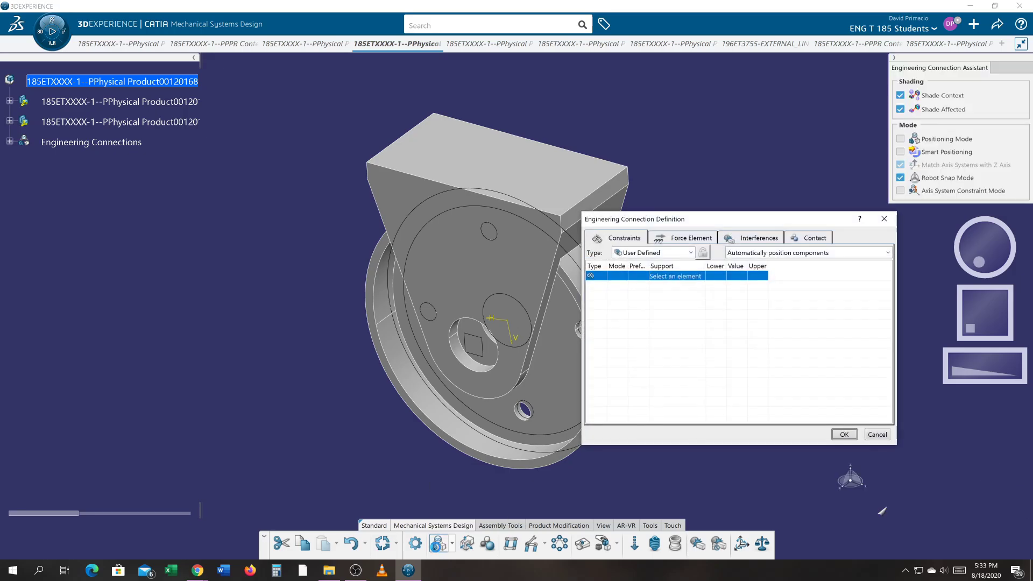
pyautogui.click(667, 252)
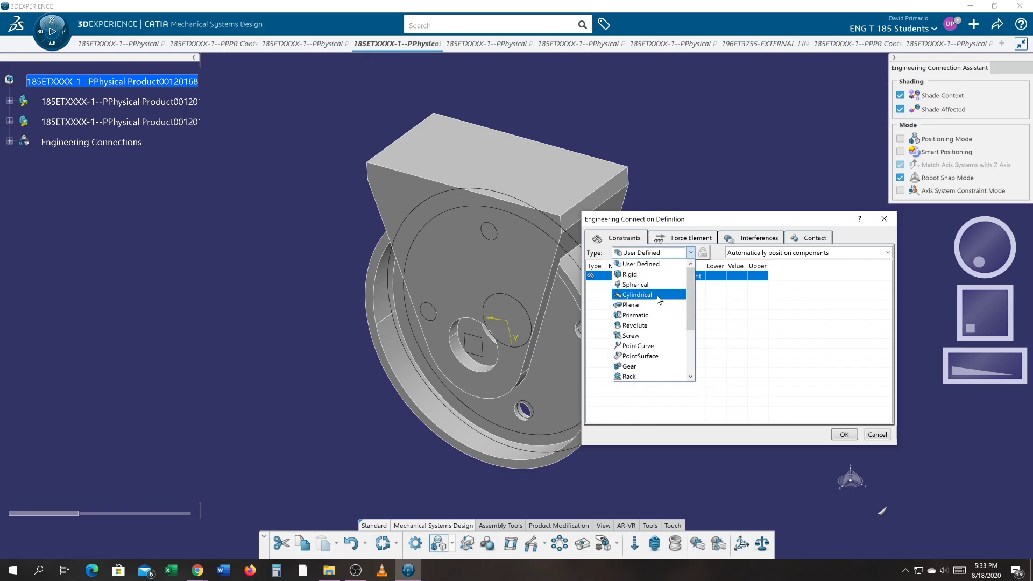
pyautogui.click(658, 300)
pyautogui.moveTo(509, 529); pyautogui.dragTo(360, 471, button='middle')
pyautogui.moveTo(427, 453); pyautogui.dragTo(347, 480, button='middle')
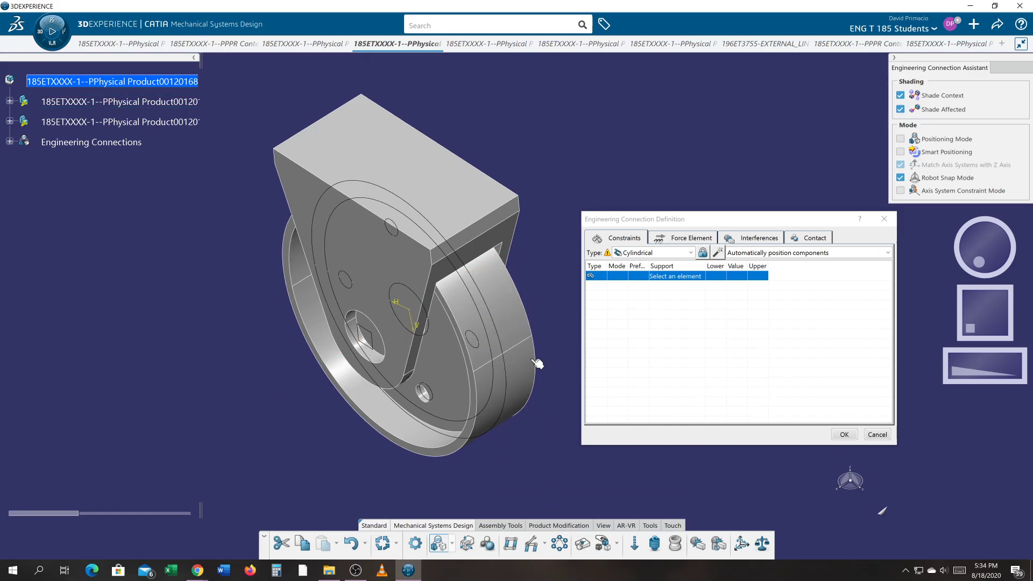
pyautogui.click(515, 329)
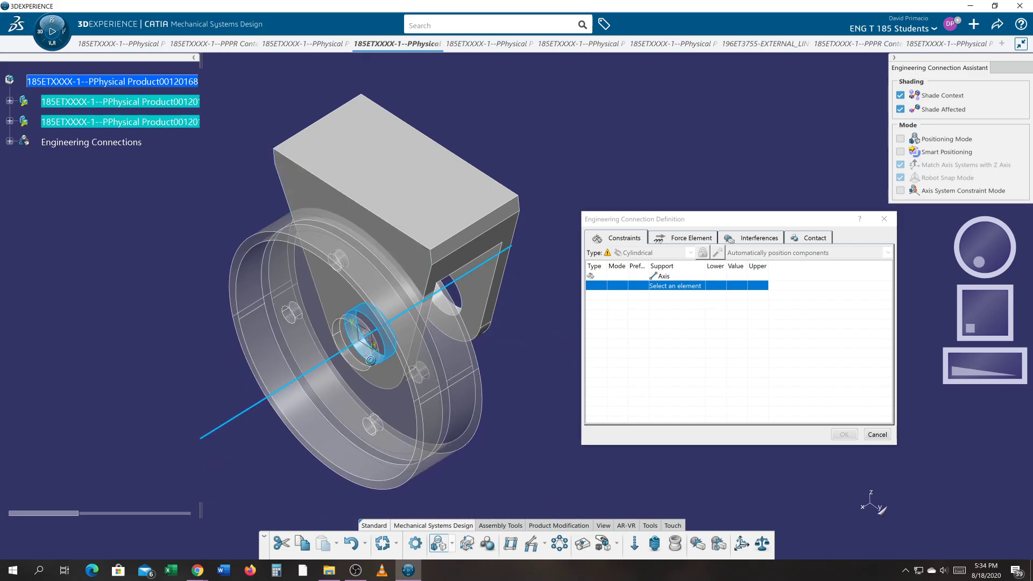
pyautogui.click(376, 357)
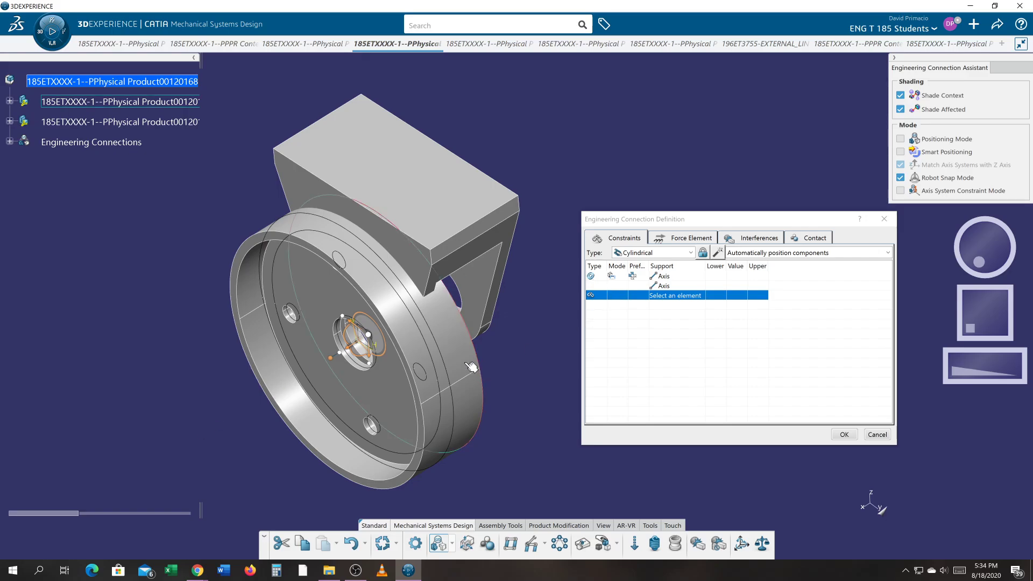
# Step: Slide the wheel along the shared axis back between the bracket's arms, and change the engineering connection type to Prismatic
pyautogui.moveTo(472, 366)
pyautogui.mouseDown(button='middle')
pyautogui.moveTo(355, 405)
pyautogui.moveTo(458, 378)
pyautogui.mouseUp(button='middle')
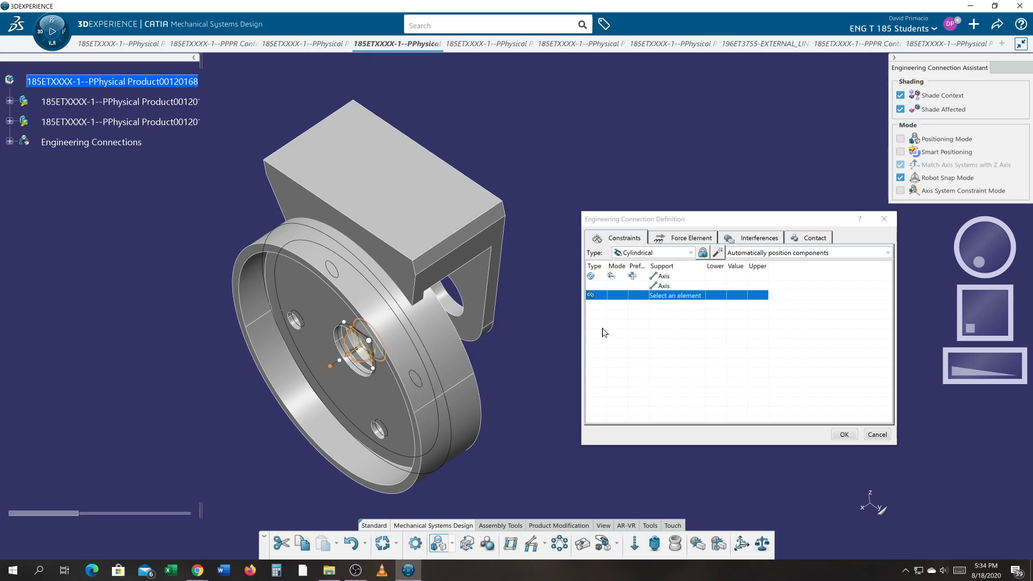
pyautogui.click(448, 295)
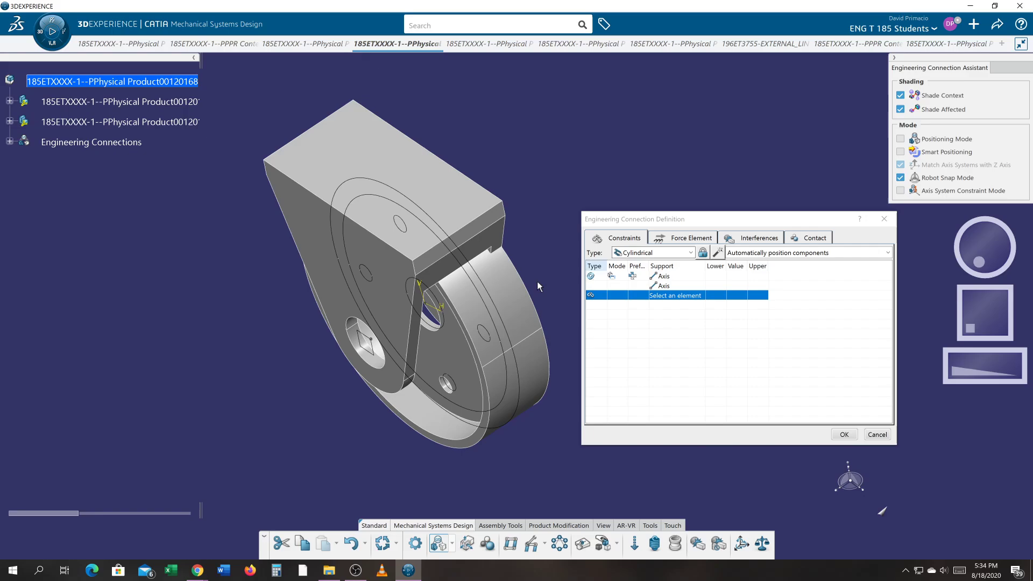
pyautogui.click(656, 257)
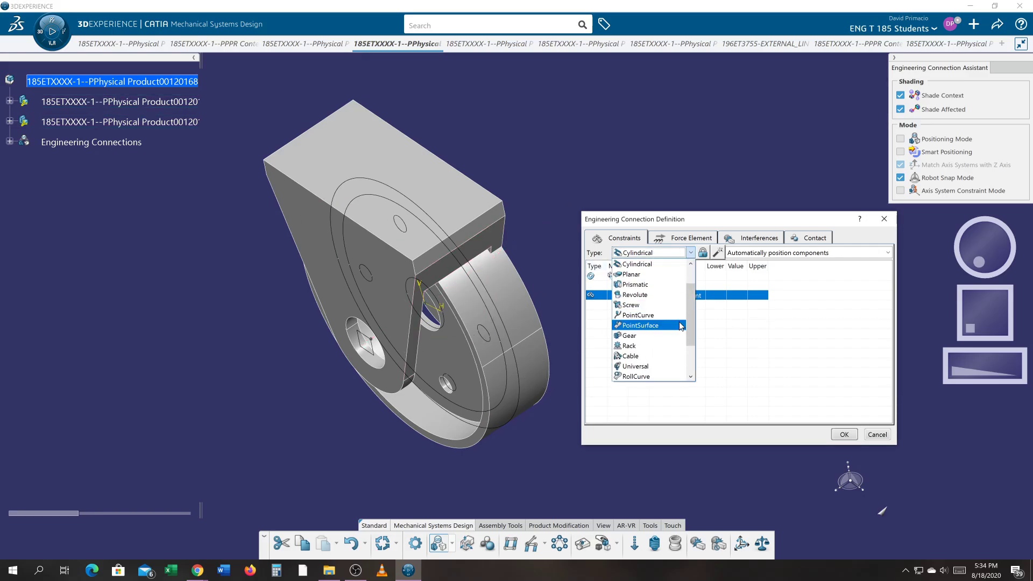
pyautogui.click(667, 285)
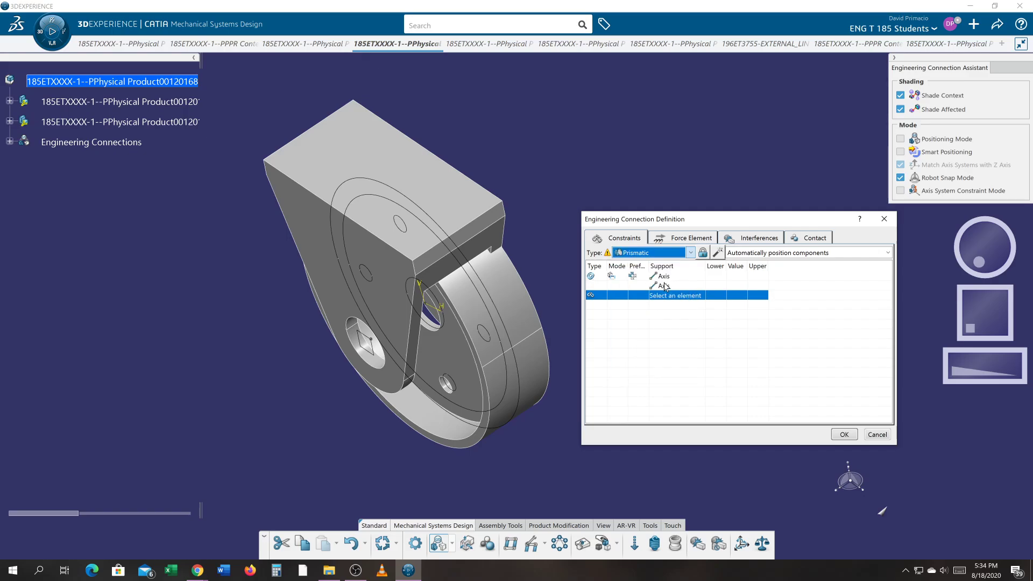
pyautogui.click(468, 453)
pyautogui.moveTo(505, 464); pyautogui.dragTo(328, 418, button='middle')
pyautogui.click(392, 237)
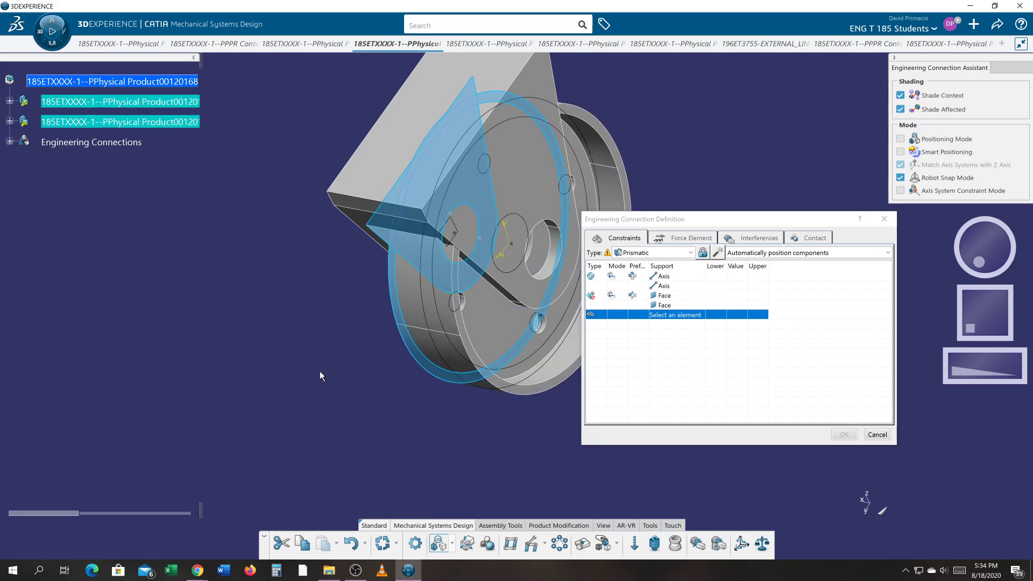
pyautogui.moveTo(295, 404); pyautogui.dragTo(359, 368, button='middle')
pyautogui.moveTo(231, 300); pyautogui.dragTo(256, 418, button='middle')
pyautogui.moveTo(257, 377); pyautogui.dragTo(257, 338, button='middle')
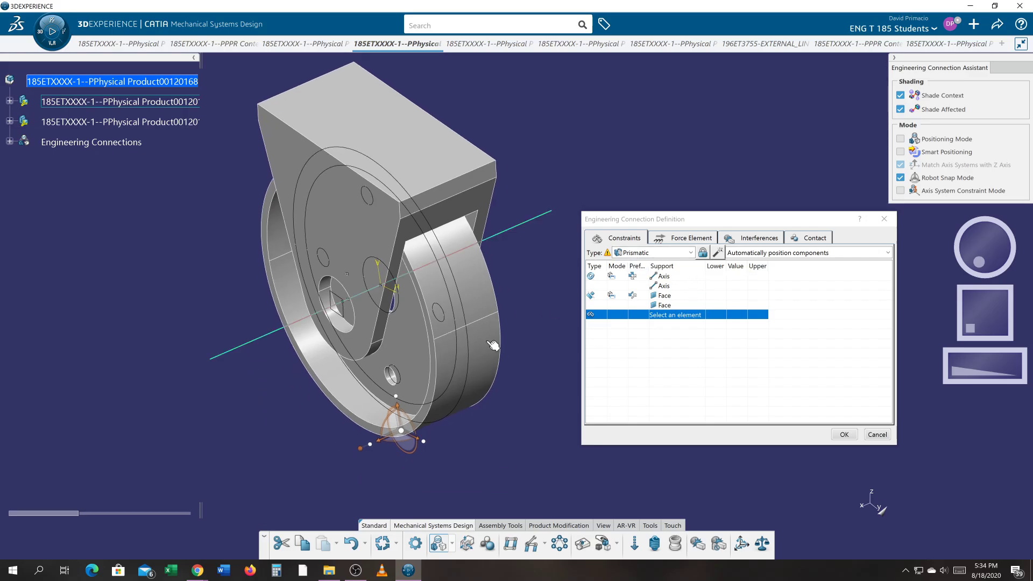
pyautogui.press('Escape')
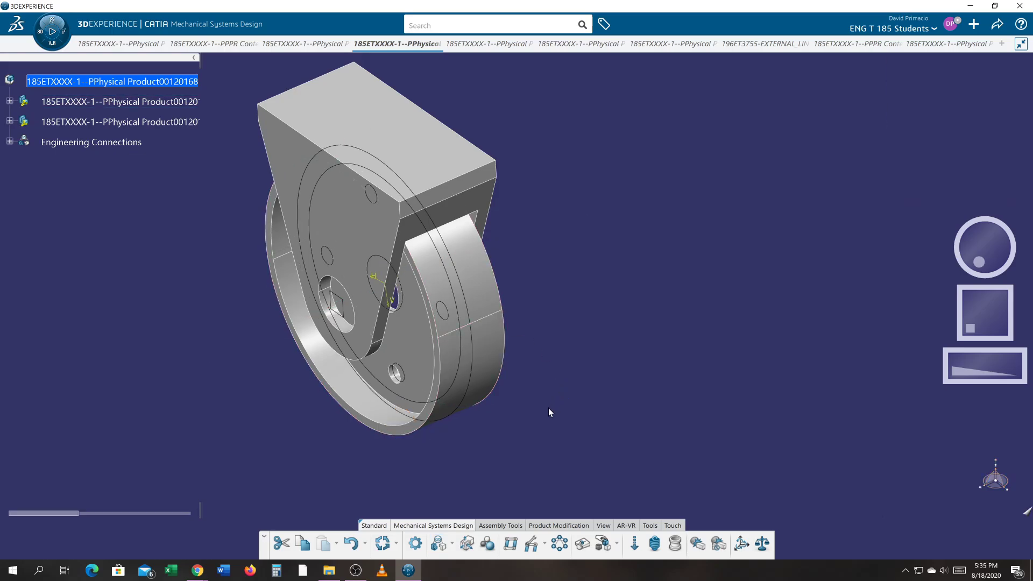
# Step: Start a new Cylindrical engineering connection between the axis of the wheel's centre hole and the axis of the bracket's hole
pyautogui.moveTo(582, 417); pyautogui.dragTo(482, 390, button='middle')
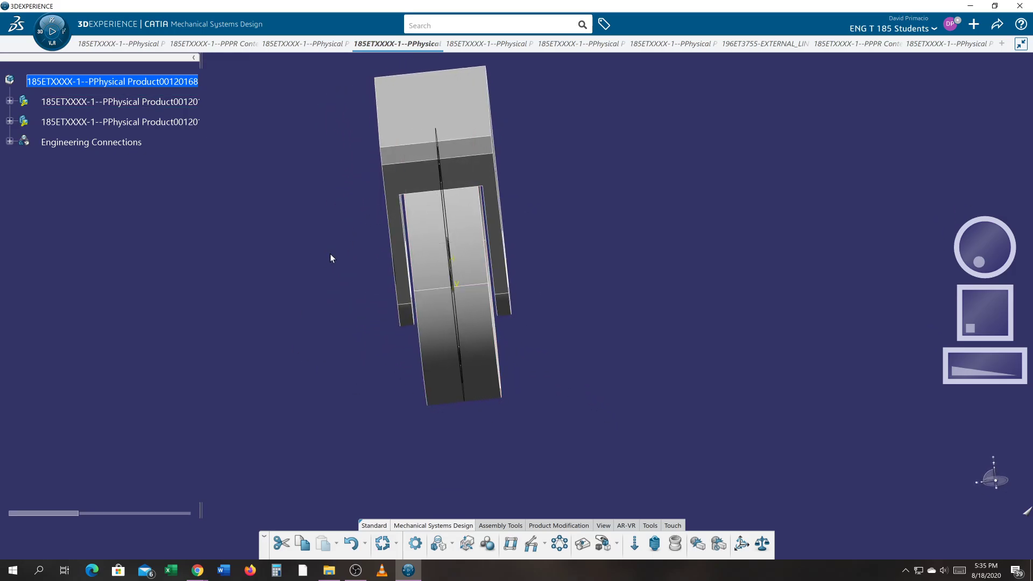
pyautogui.click(439, 543)
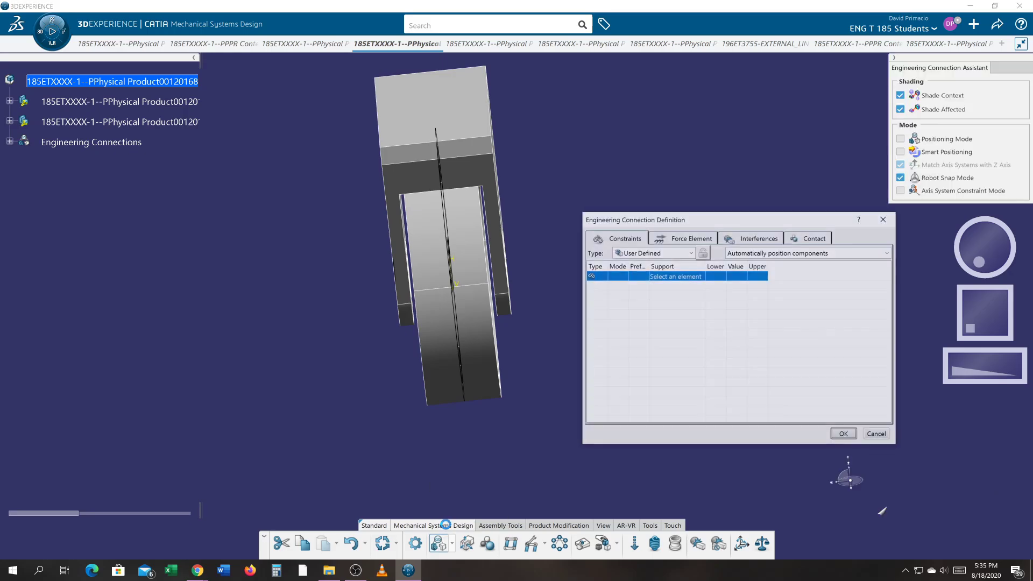
pyautogui.moveTo(373, 411); pyautogui.dragTo(439, 422, button='middle')
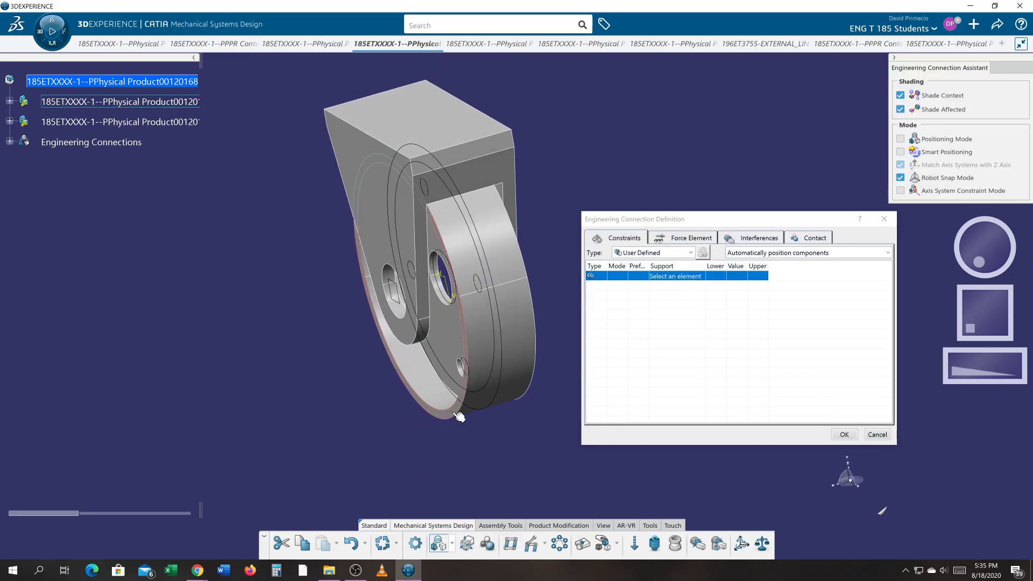
pyautogui.click(635, 253)
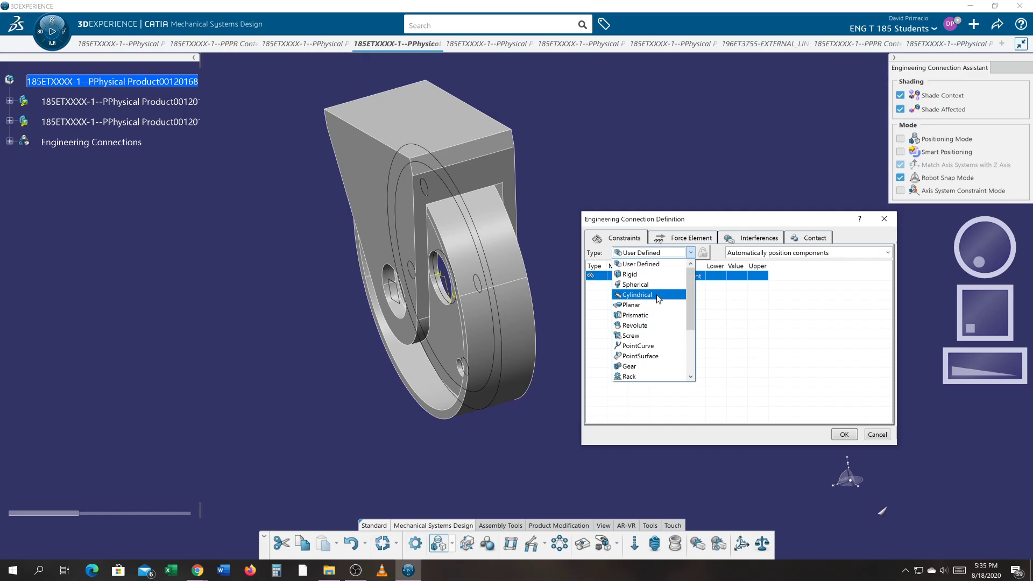
pyautogui.click(657, 296)
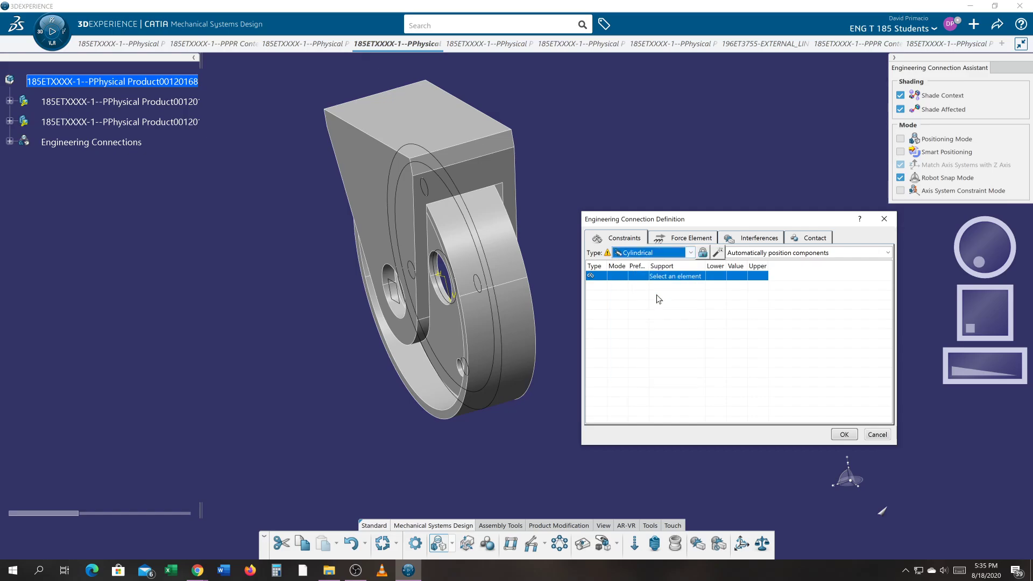
pyautogui.click(451, 299)
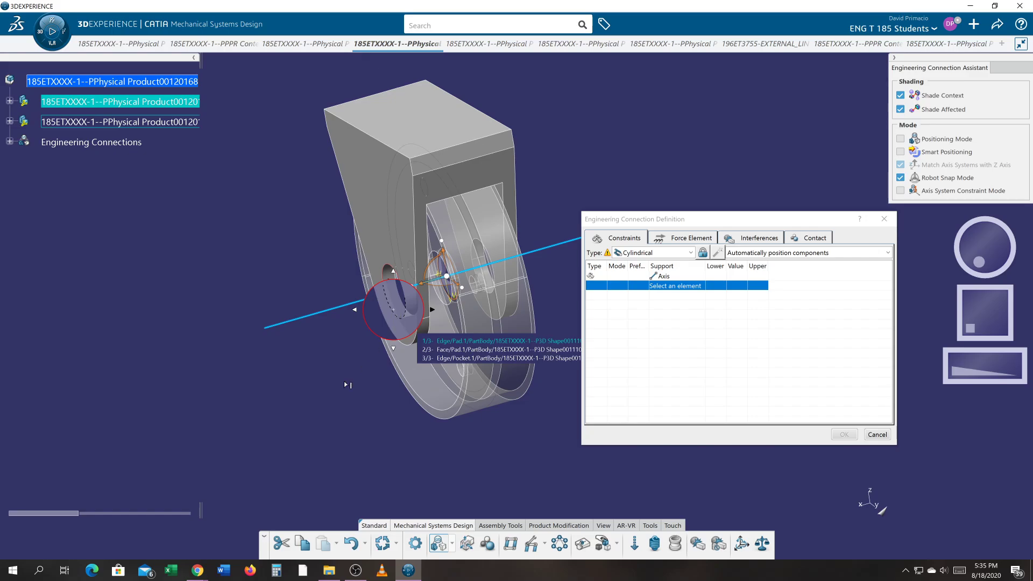
pyautogui.click(400, 314)
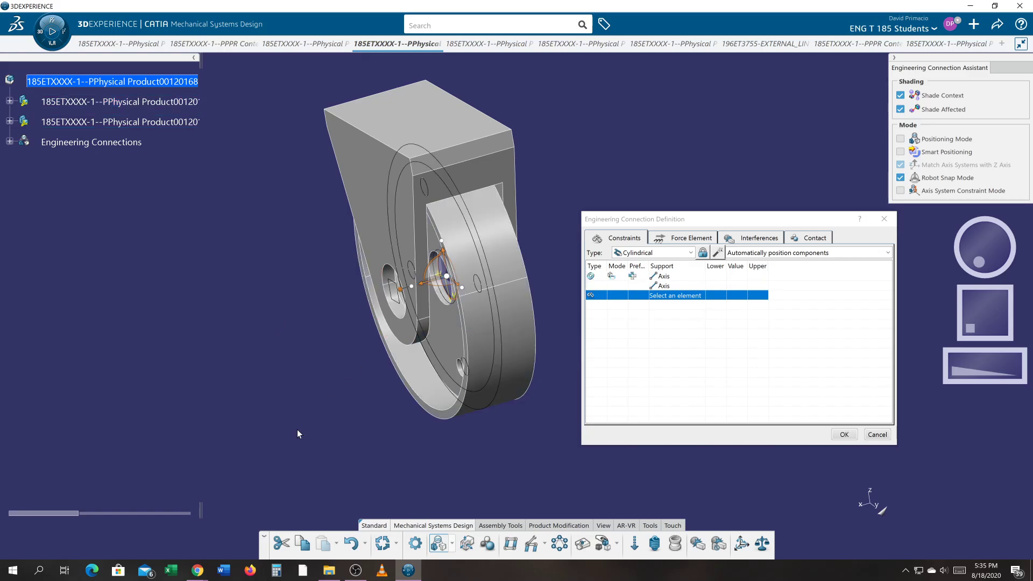
pyautogui.rightClick(590, 277)
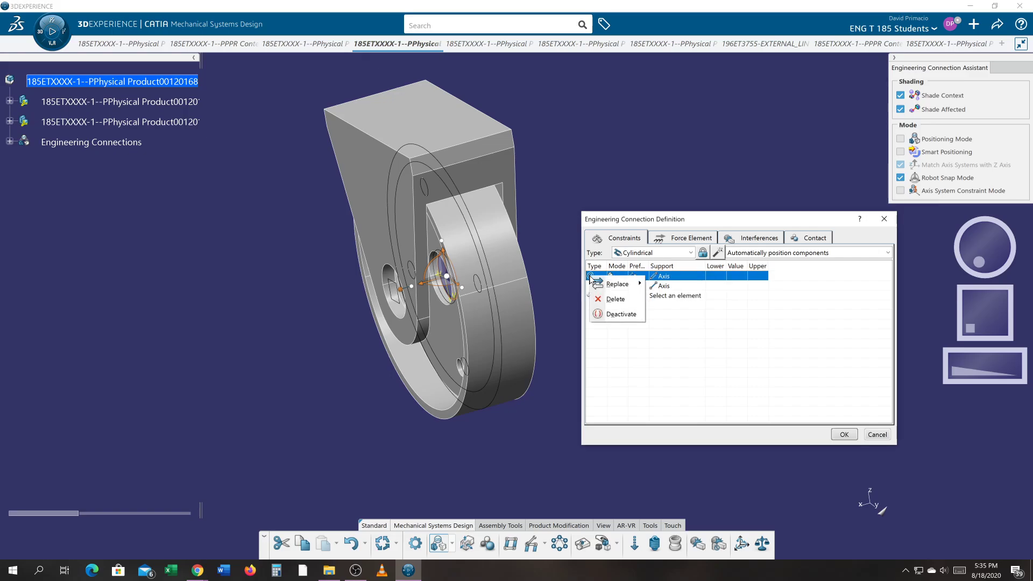
pyautogui.moveTo(619, 283)
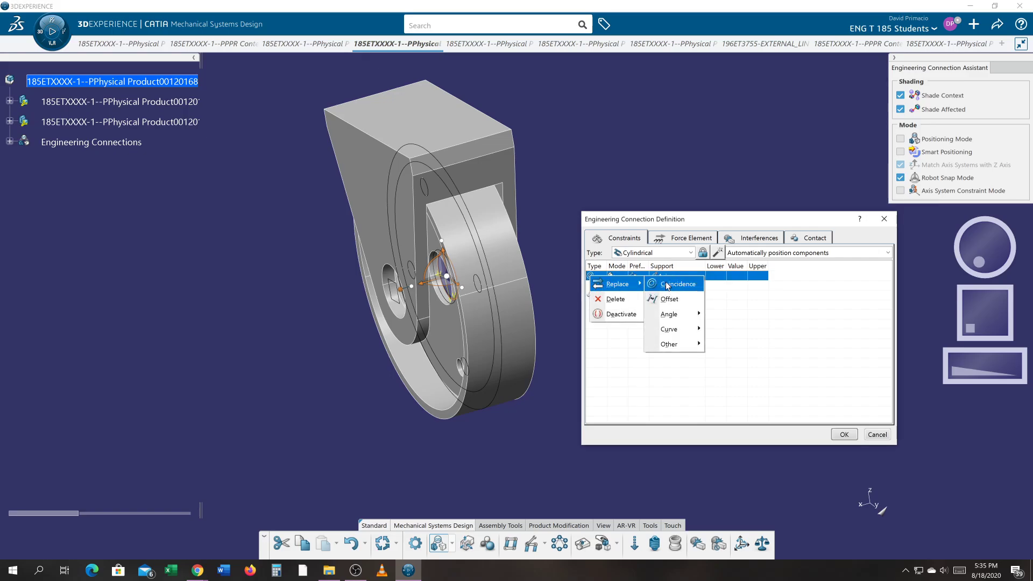
pyautogui.click(525, 125)
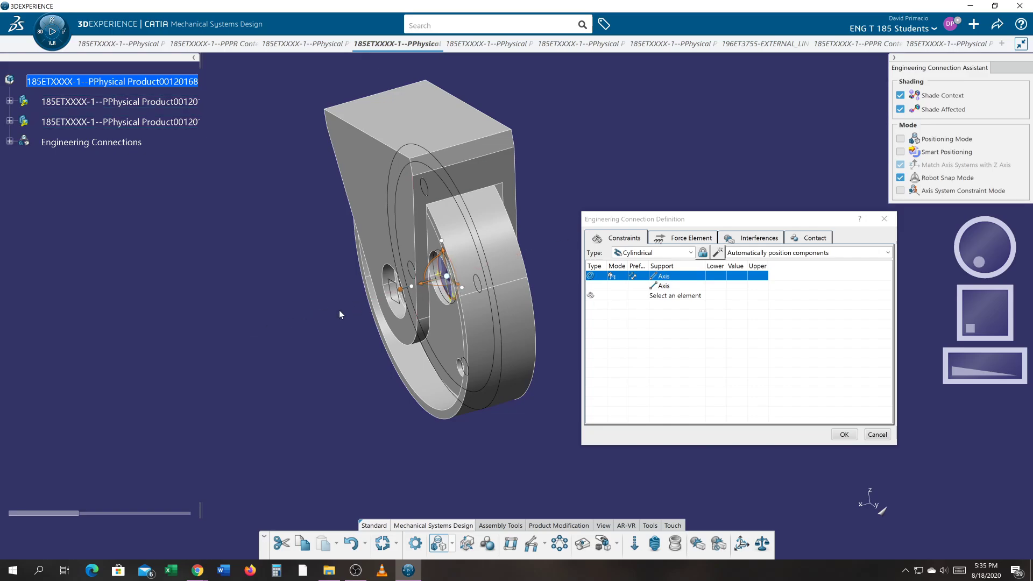
# Step: Change the type of the engineering connection to Prismatic
pyautogui.click(666, 252)
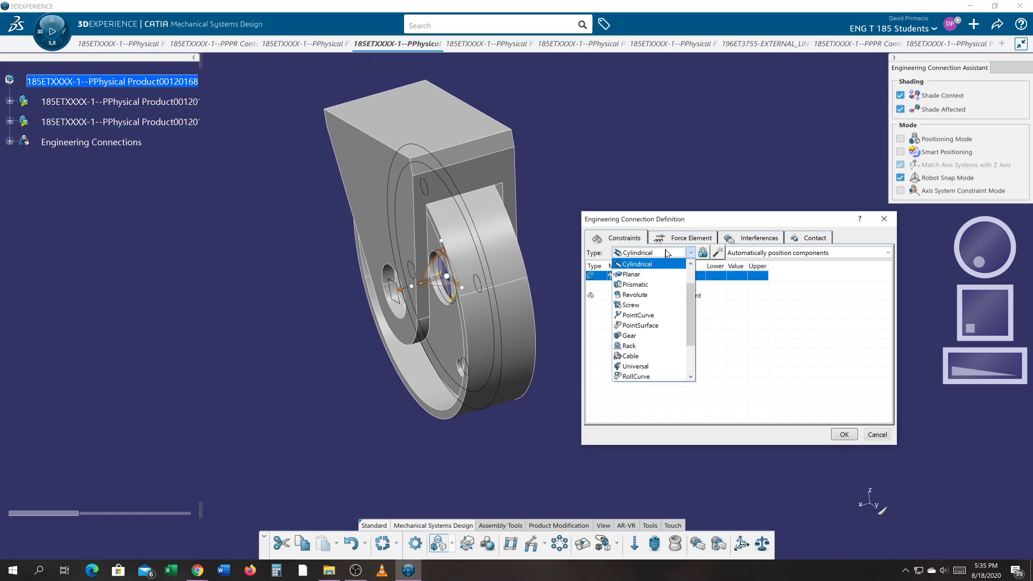
pyautogui.click(689, 353)
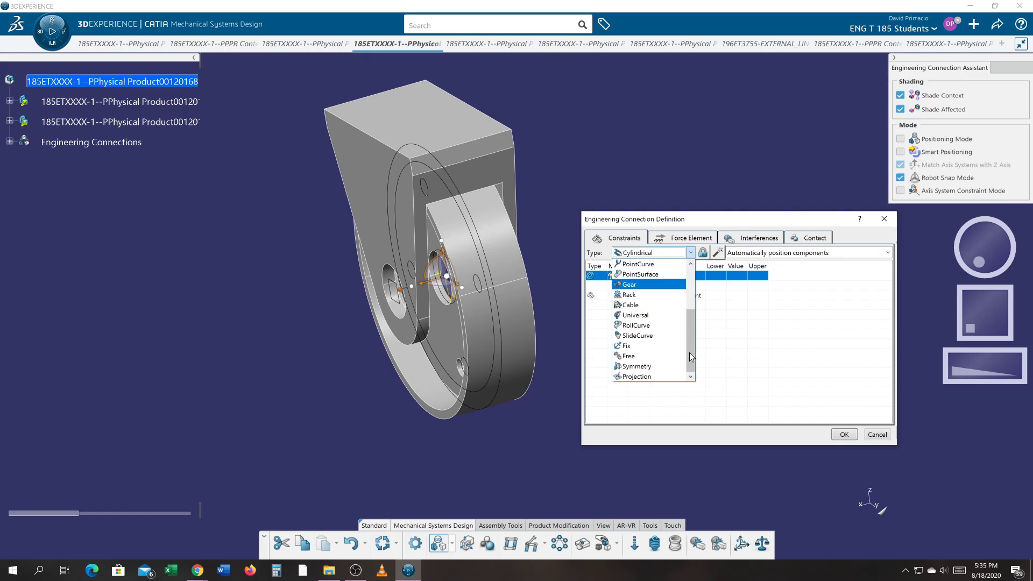
pyautogui.scroll(3, 680, 302)
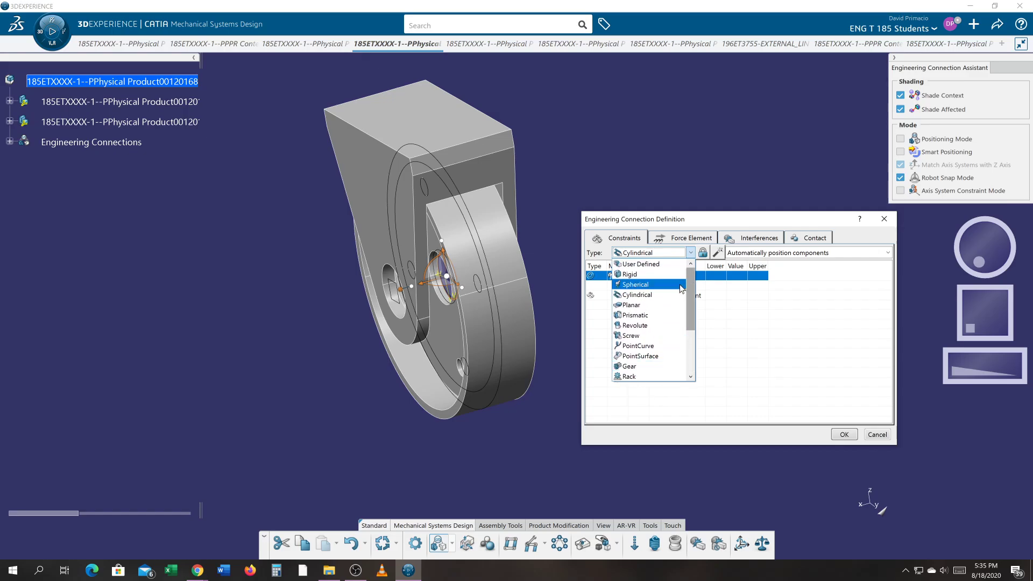
pyautogui.click(663, 315)
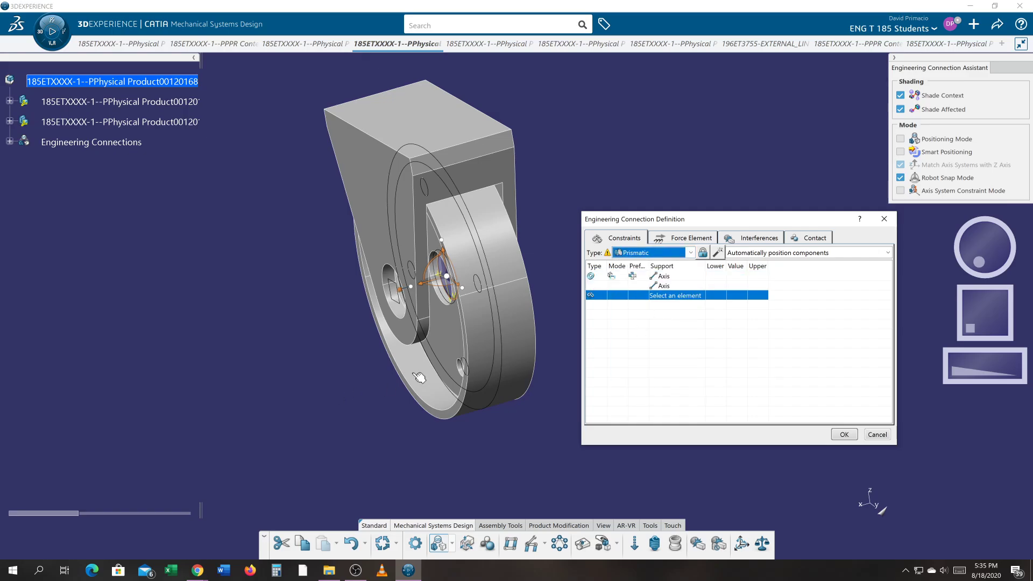
# Step: Add a constraint between the wheel's outer rim face and the inner face of the adjacent bracket arm
pyautogui.moveTo(246, 390); pyautogui.dragTo(216, 383, button='middle')
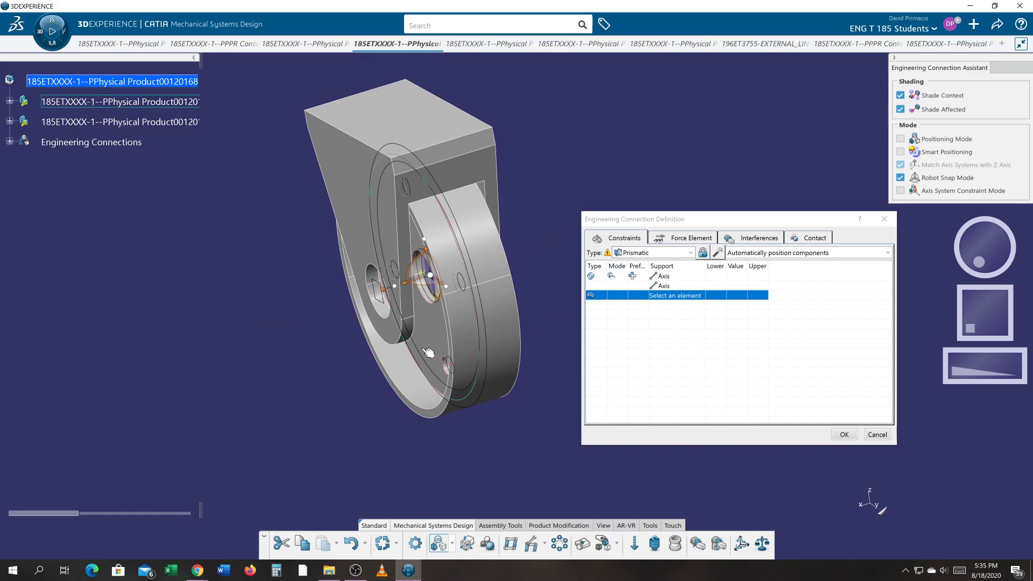
pyautogui.moveTo(428, 351); pyautogui.dragTo(490, 345, button='middle')
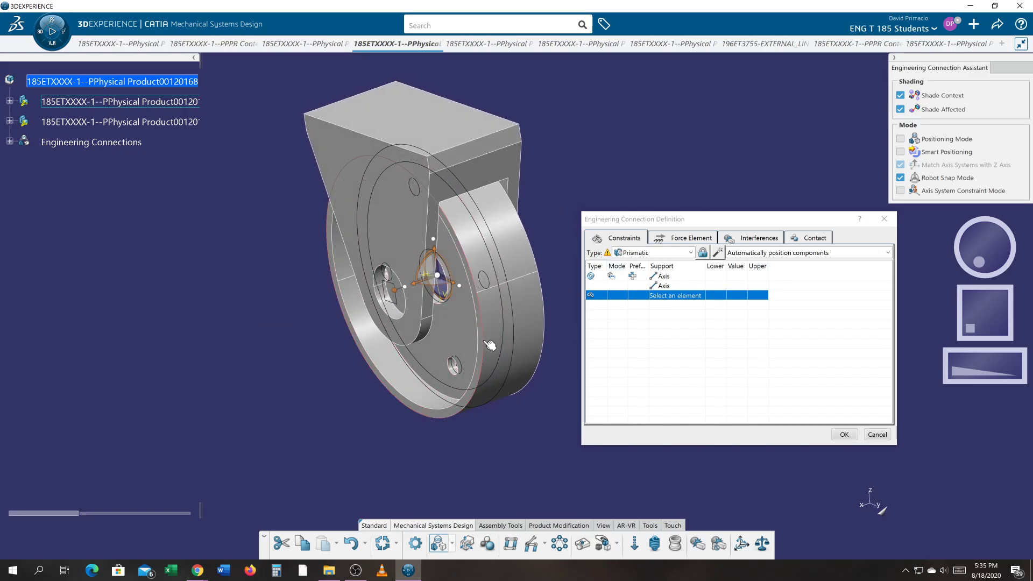
pyautogui.click(485, 342)
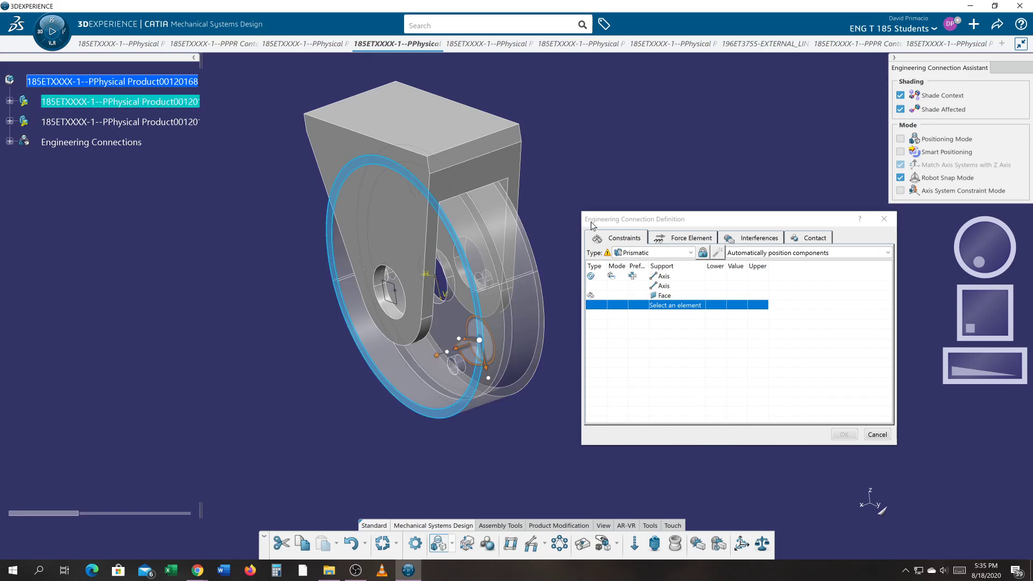
pyautogui.moveTo(572, 194); pyautogui.dragTo(407, 253, button='middle')
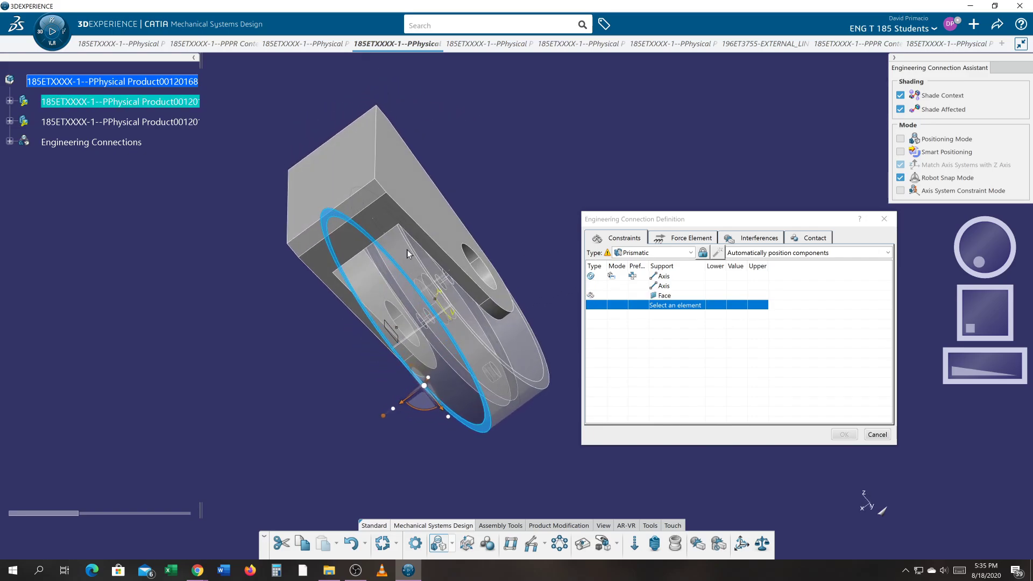
pyautogui.click(345, 276)
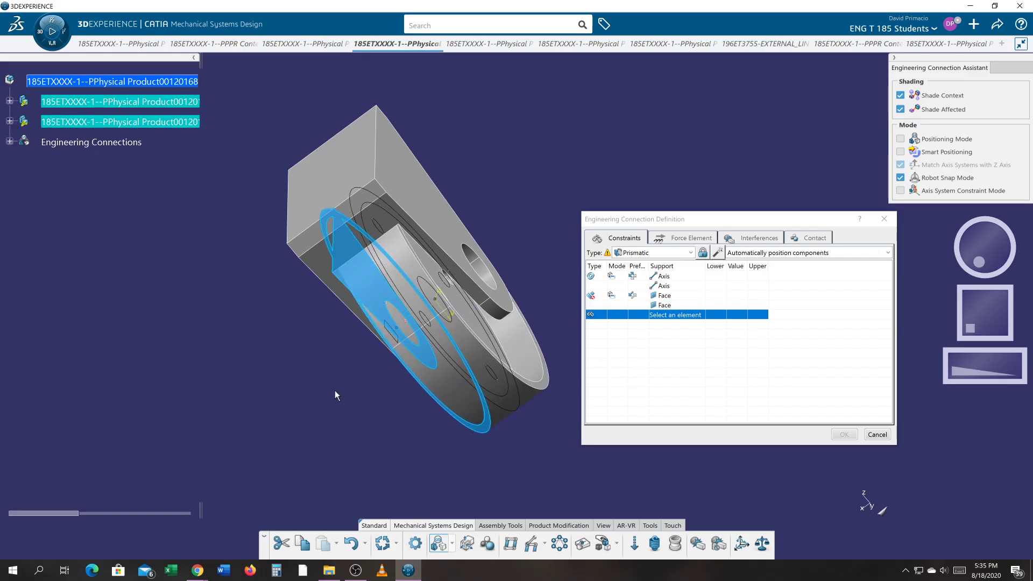
pyautogui.moveTo(311, 378); pyautogui.dragTo(322, 334, button='middle')
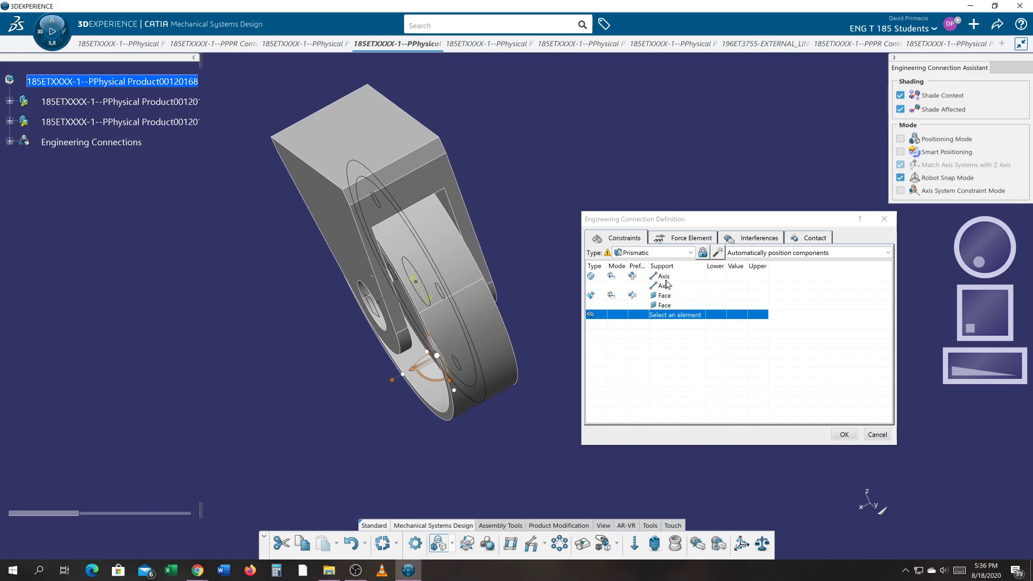
# Step: Replace the constraint between the wheel and bracket faces with an Offset and set its distance to 0.25 in
pyautogui.rightClick(592, 298)
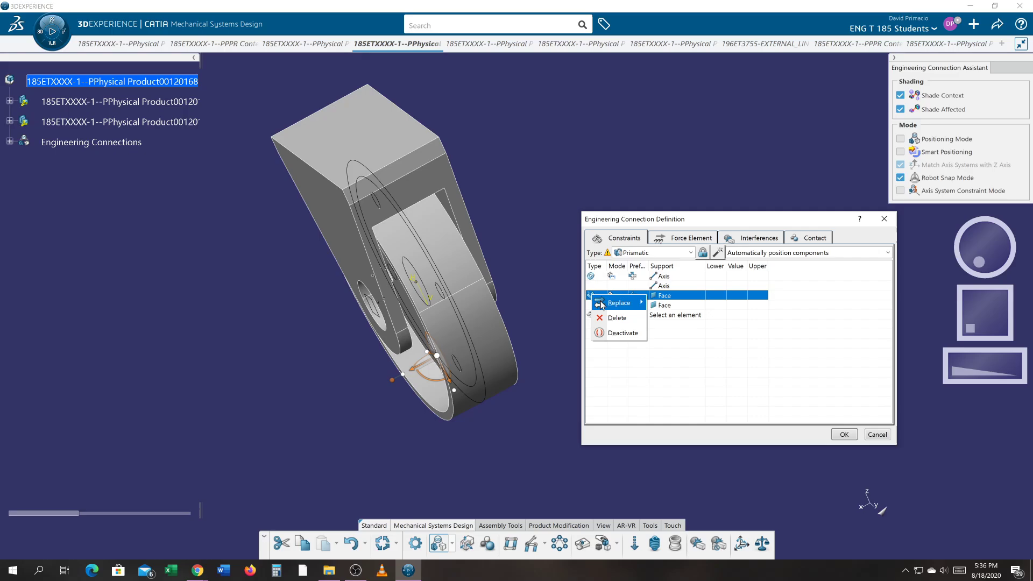
pyautogui.moveTo(624, 309)
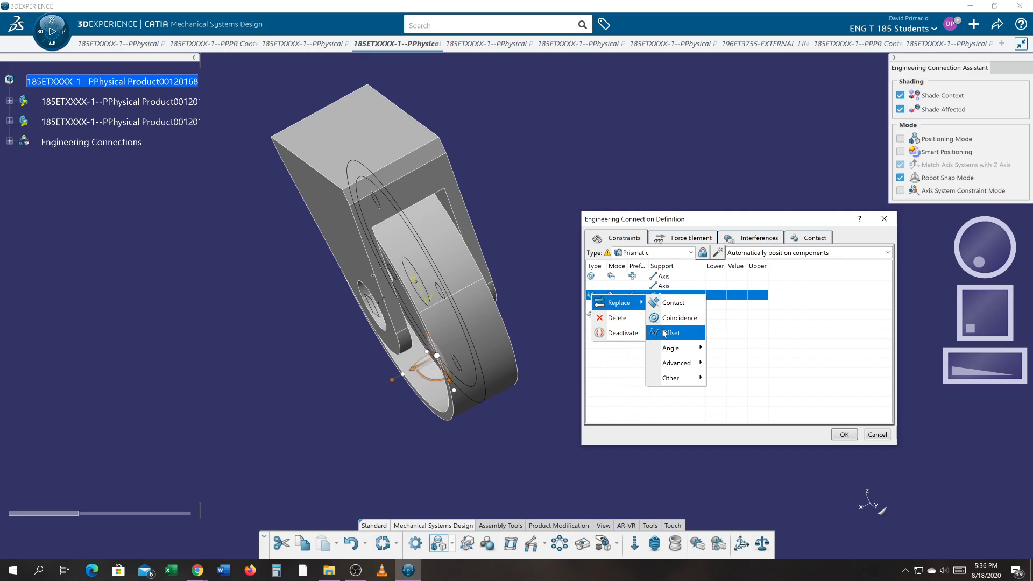
pyautogui.click(663, 333)
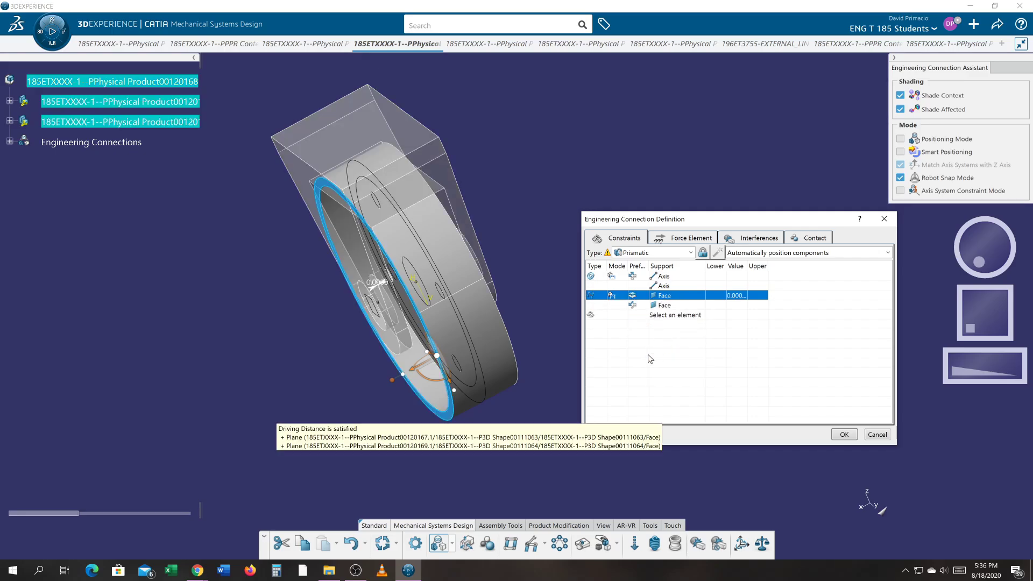
pyautogui.moveTo(511, 426); pyautogui.dragTo(440, 411, button='middle')
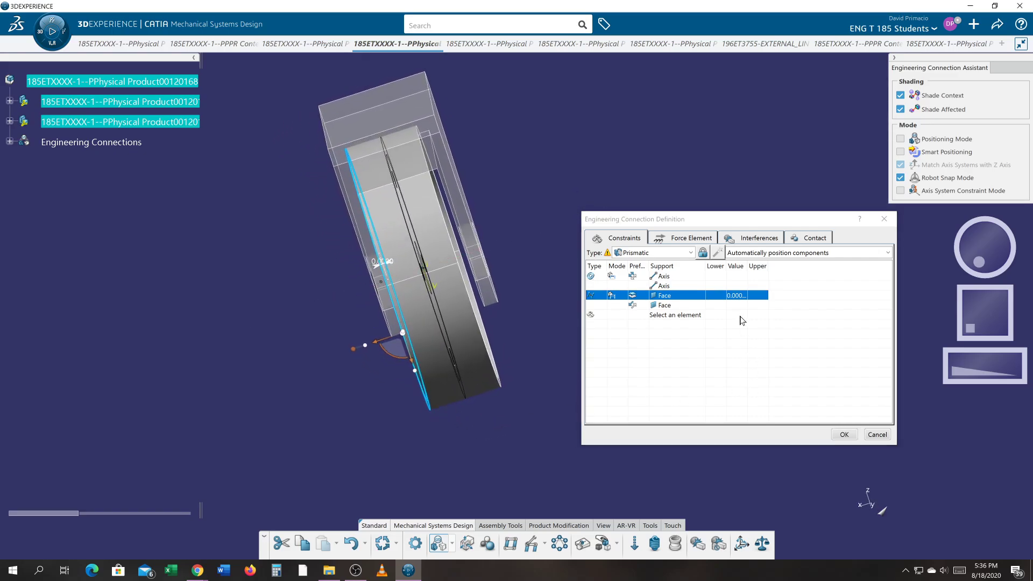
pyautogui.doubleClick(736, 296)
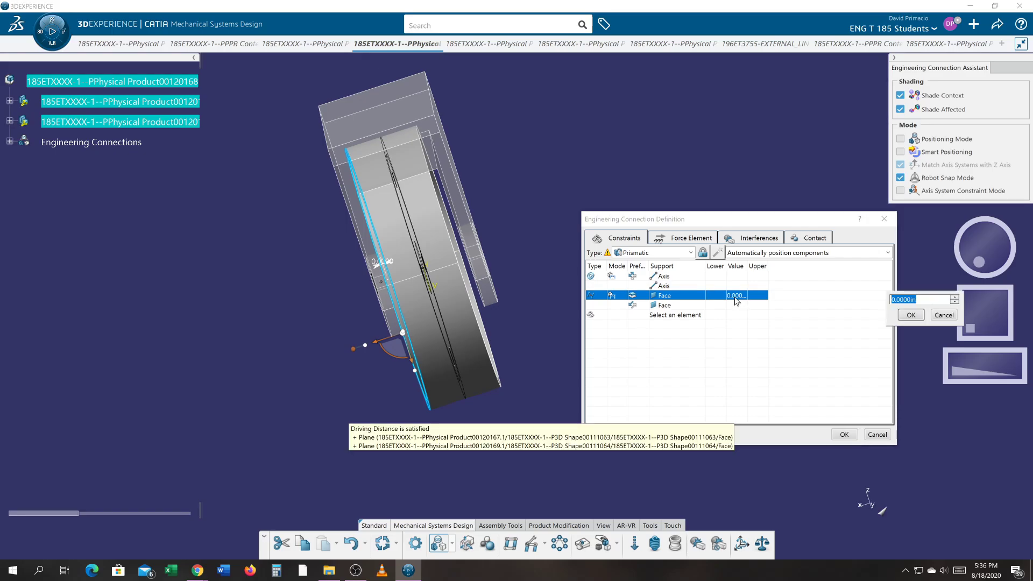
pyautogui.press('BackSpace')
pyautogui.write('.25')
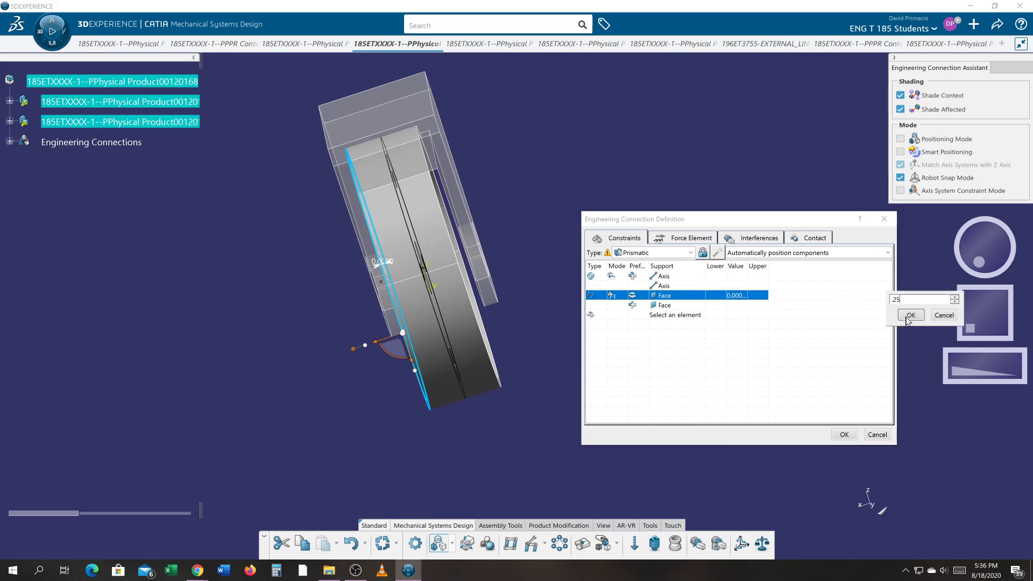
pyautogui.click(909, 316)
pyautogui.moveTo(491, 410); pyautogui.dragTo(315, 351, button='middle')
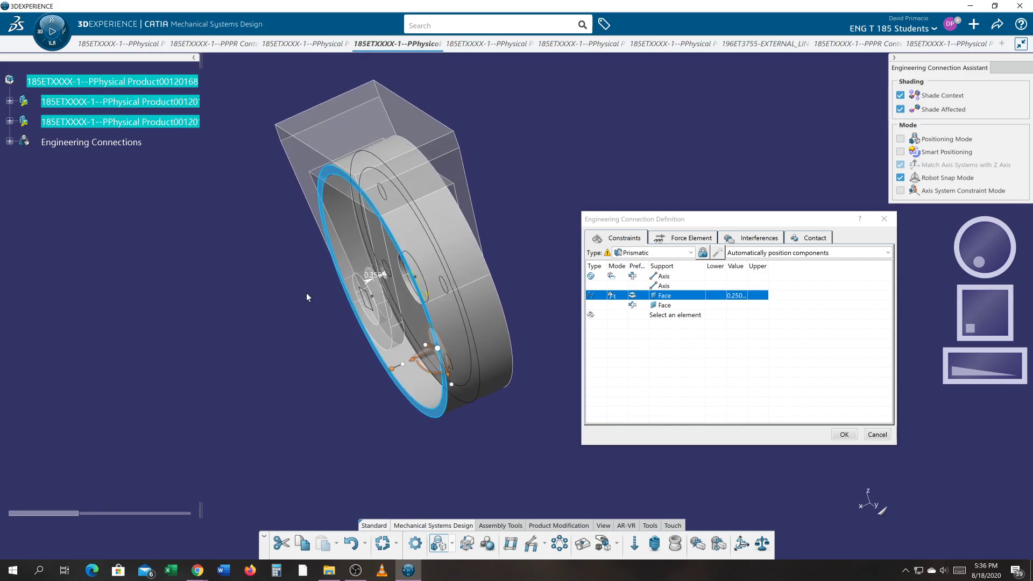
# Step: Expand the Engineering Connections in the tree and confirm the Prismatic connection, keeping the locked kinematics type
pyautogui.click(10, 142)
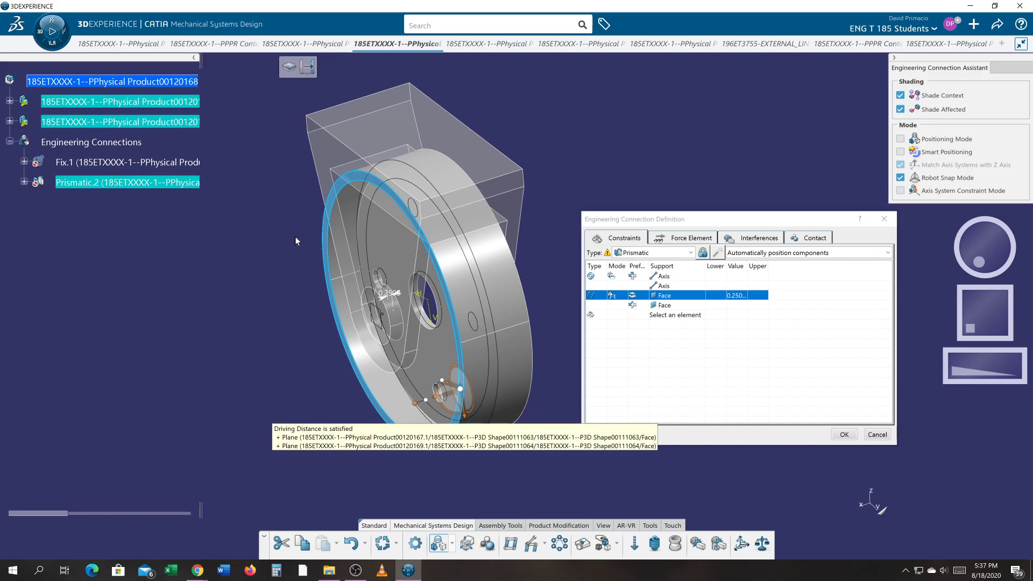
pyautogui.click(843, 433)
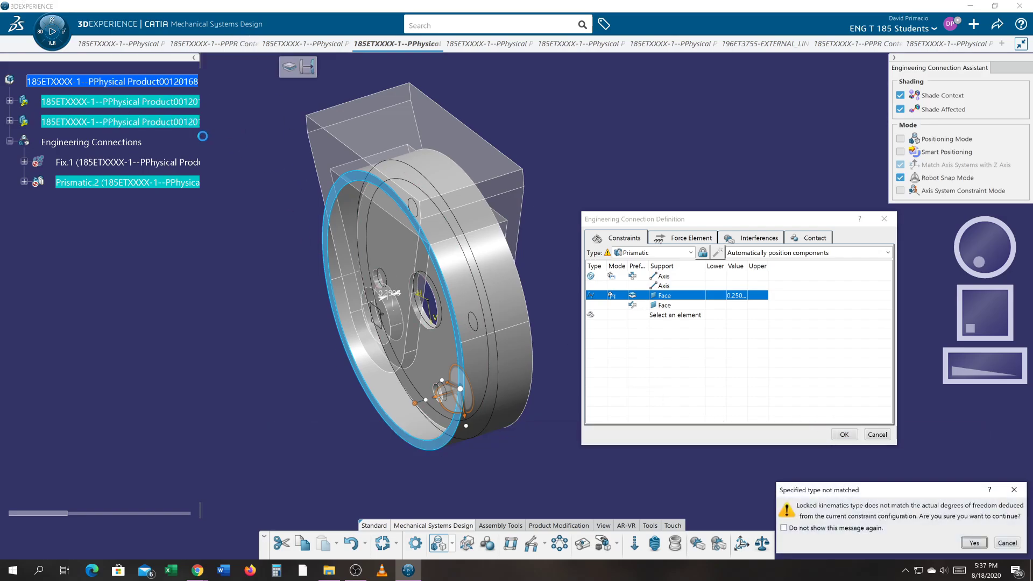
pyautogui.moveTo(832, 494); pyautogui.dragTo(153, 292)
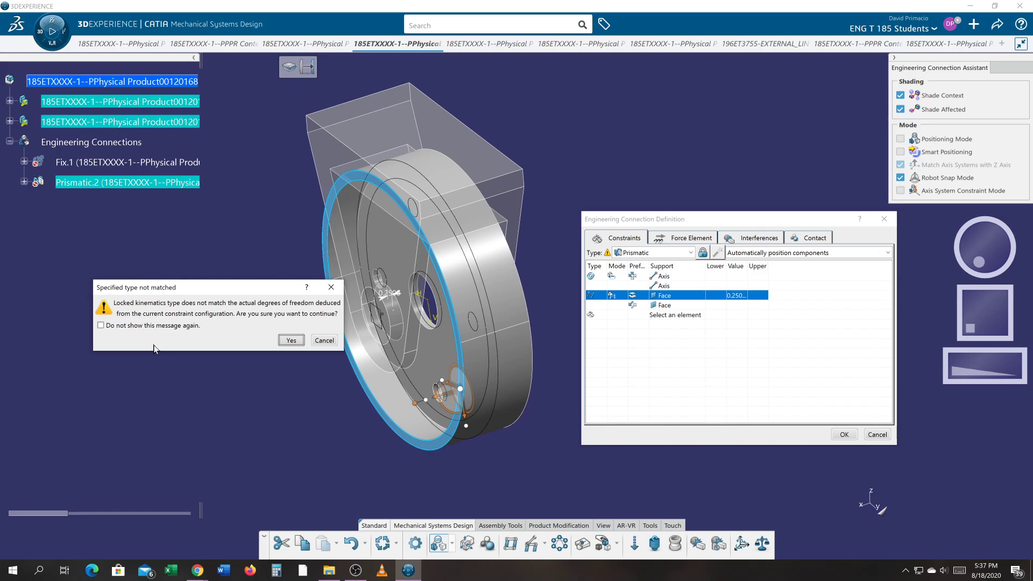
pyautogui.click(290, 341)
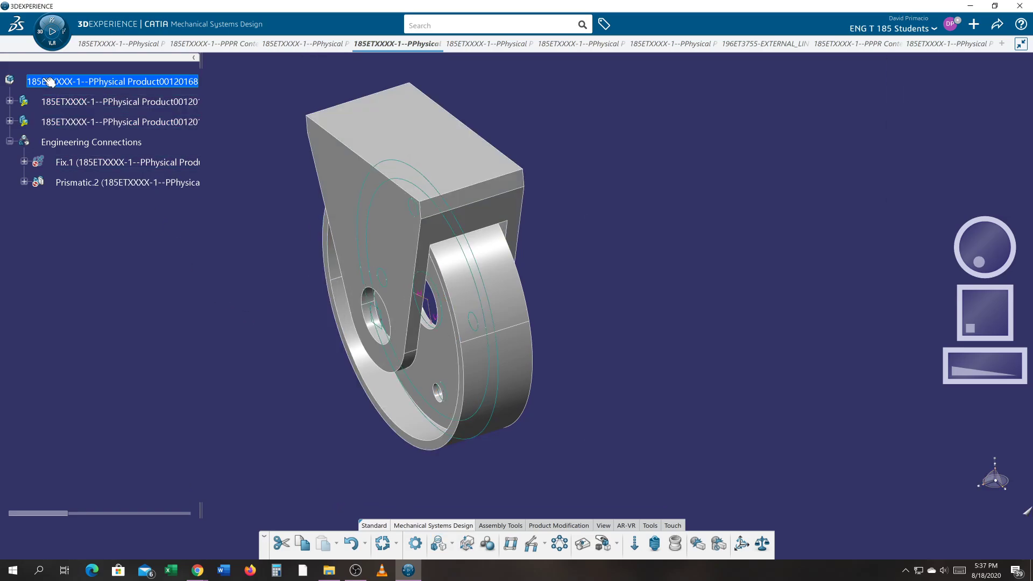
# Step: Switch to the Equipment Design app and bring up its Kinematics commands
pyautogui.click(41, 36)
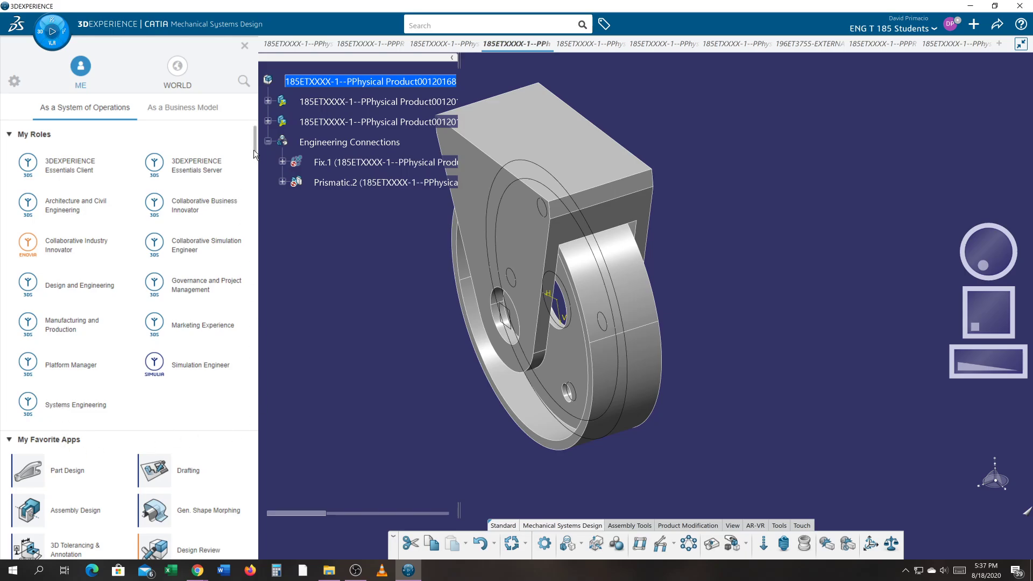
pyautogui.moveTo(254, 149); pyautogui.dragTo(262, 184)
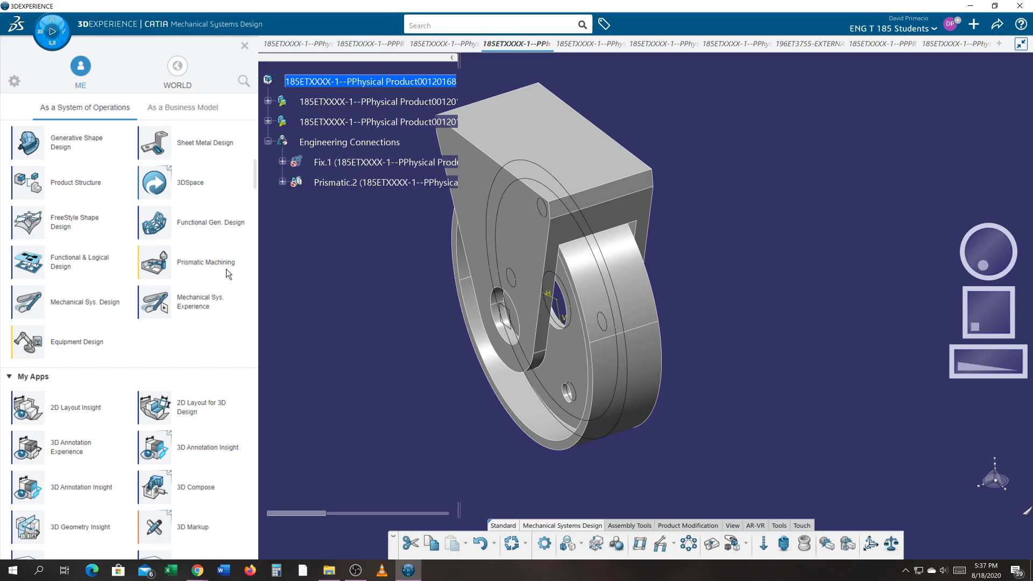
pyautogui.click(35, 345)
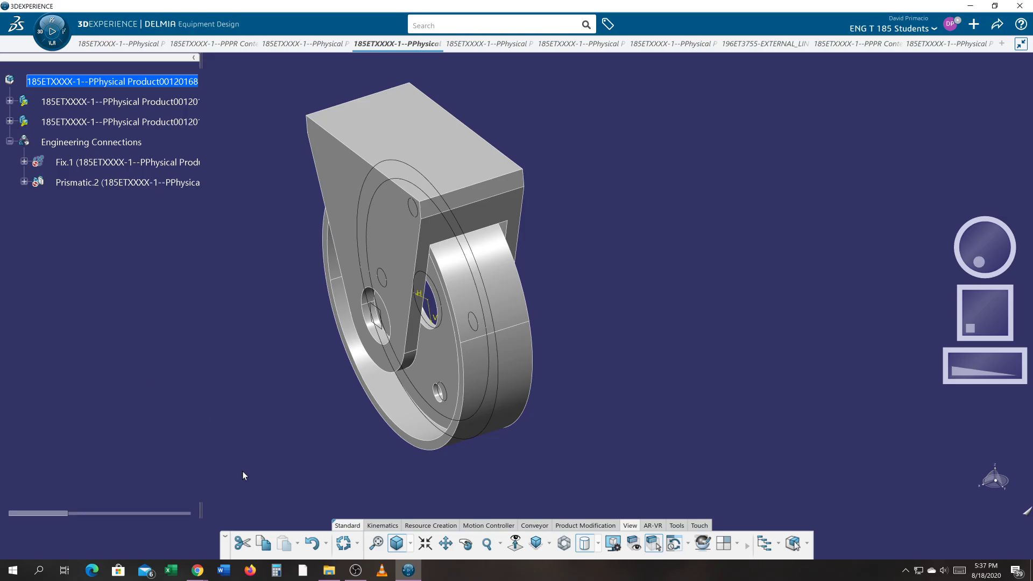
pyautogui.click(390, 526)
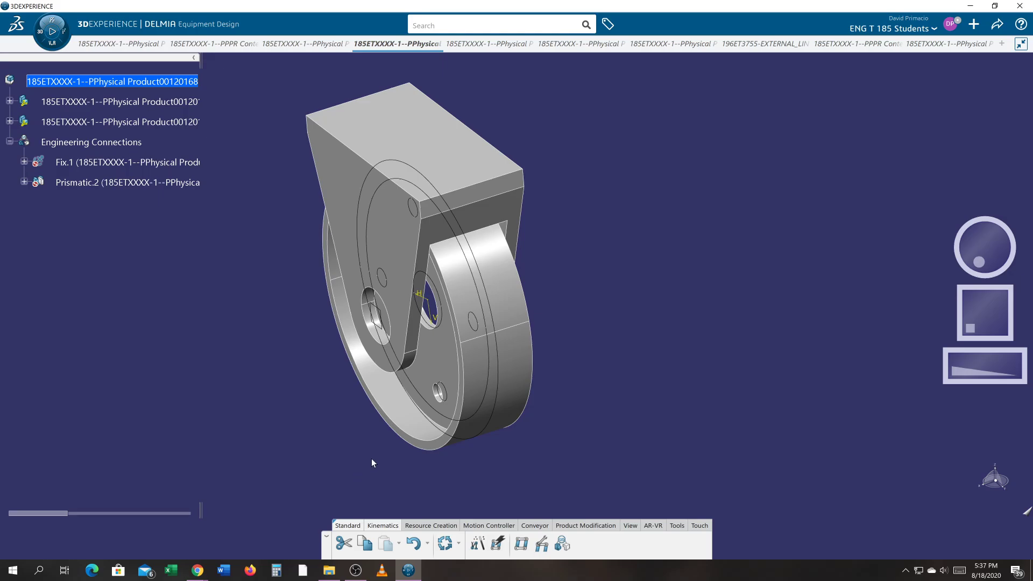
# Step: Start creating a revolute joint with the wheel as its first part
pyautogui.moveTo(372, 459); pyautogui.dragTo(467, 442, button='middle')
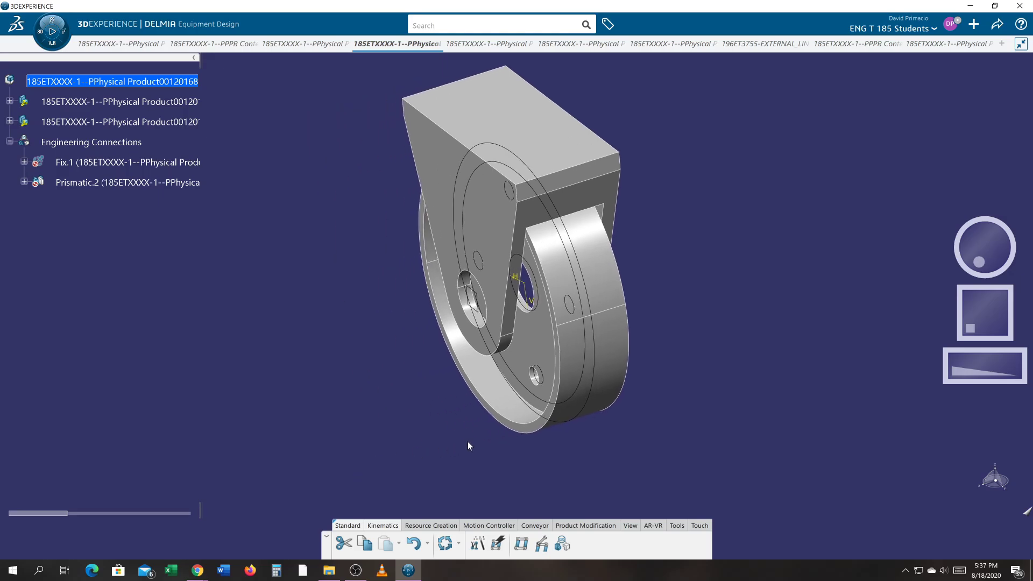
pyautogui.click(479, 545)
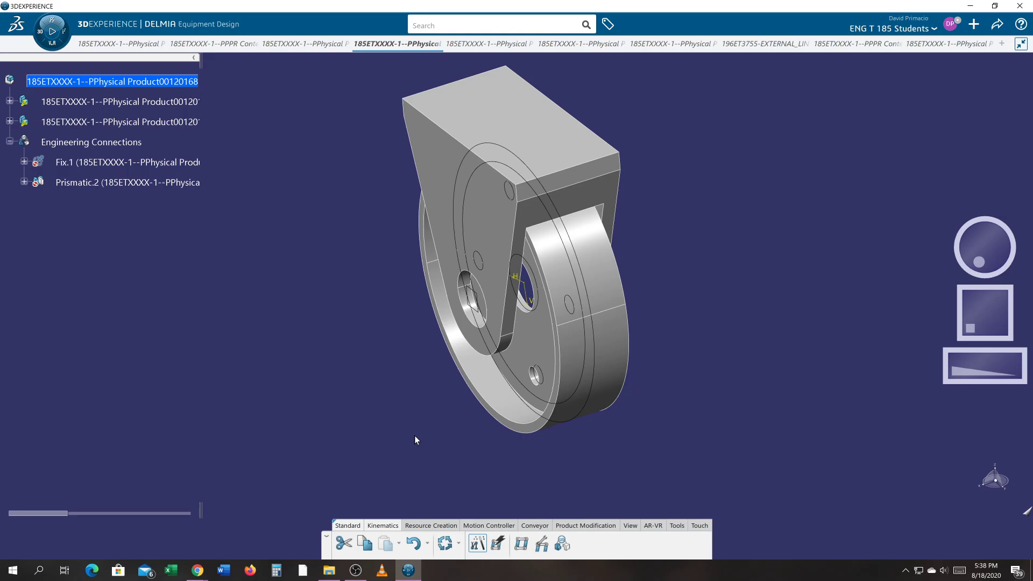
pyautogui.click(618, 371)
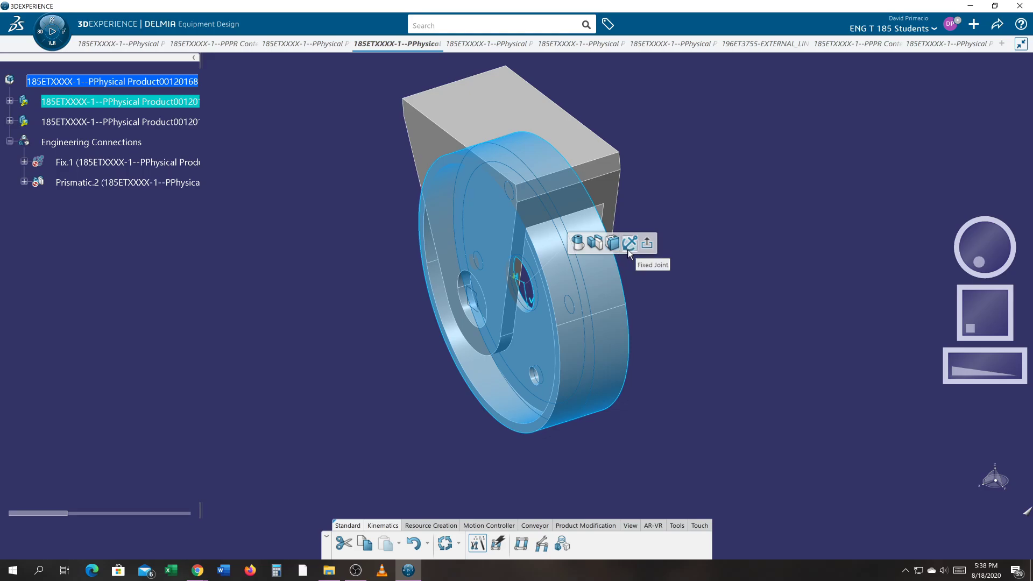
pyautogui.click(577, 245)
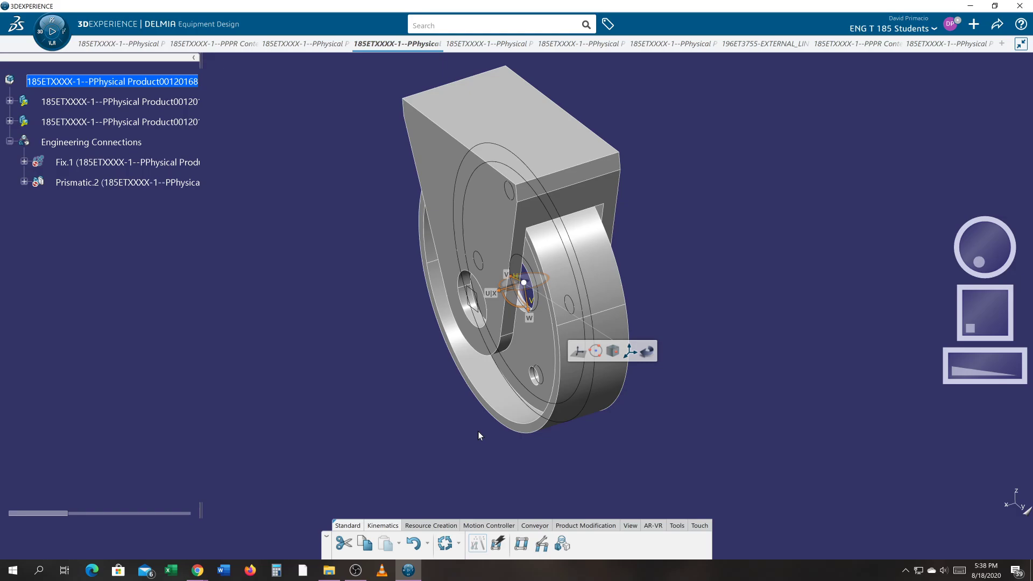
# Step: Place the revolute joint's frame at the centre of the bracket arm's round hole with the three-point circle plane definition
pyautogui.moveTo(375, 393); pyautogui.dragTo(503, 296, button='middle')
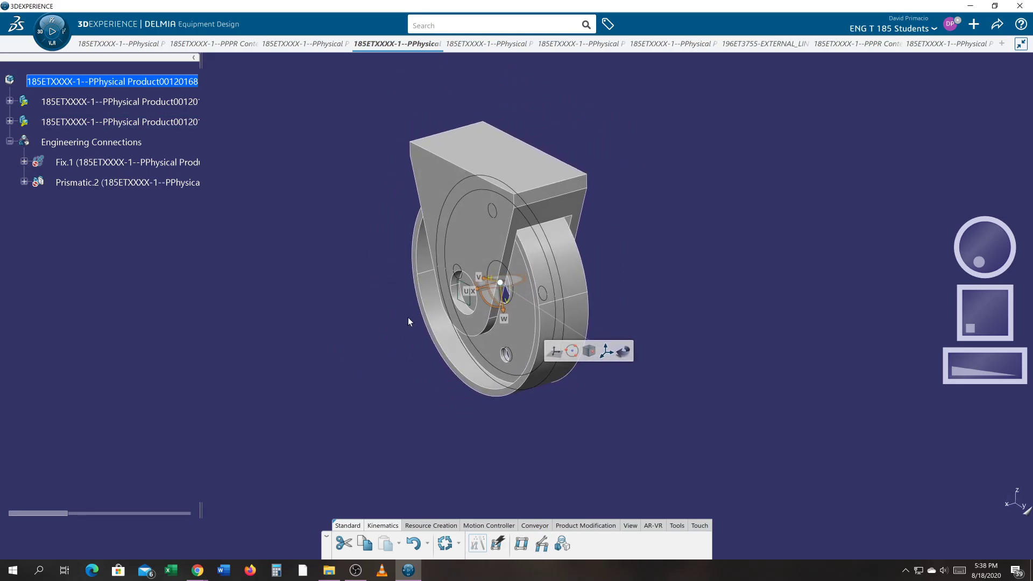
pyautogui.moveTo(573, 358)
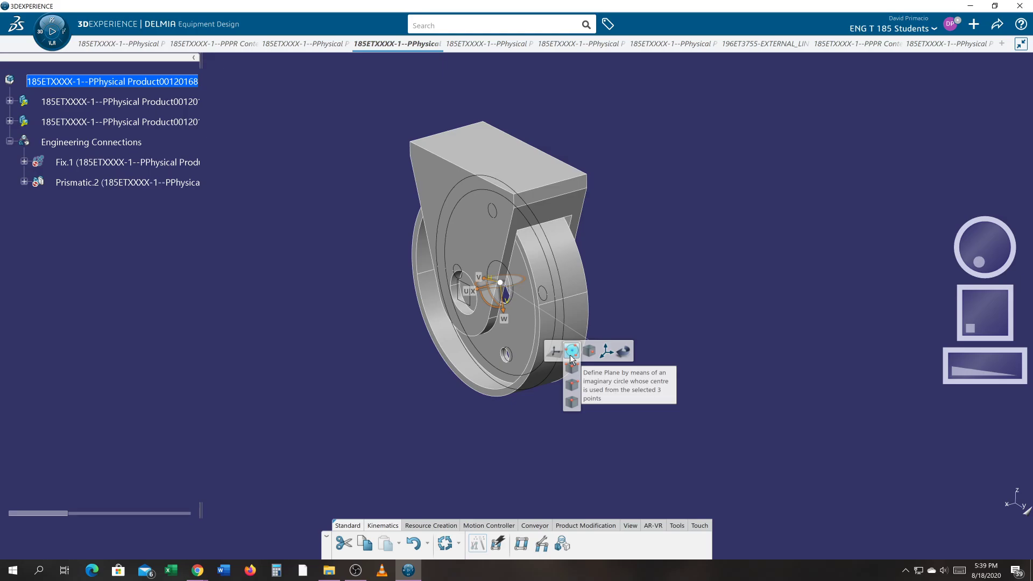
pyautogui.click(571, 355)
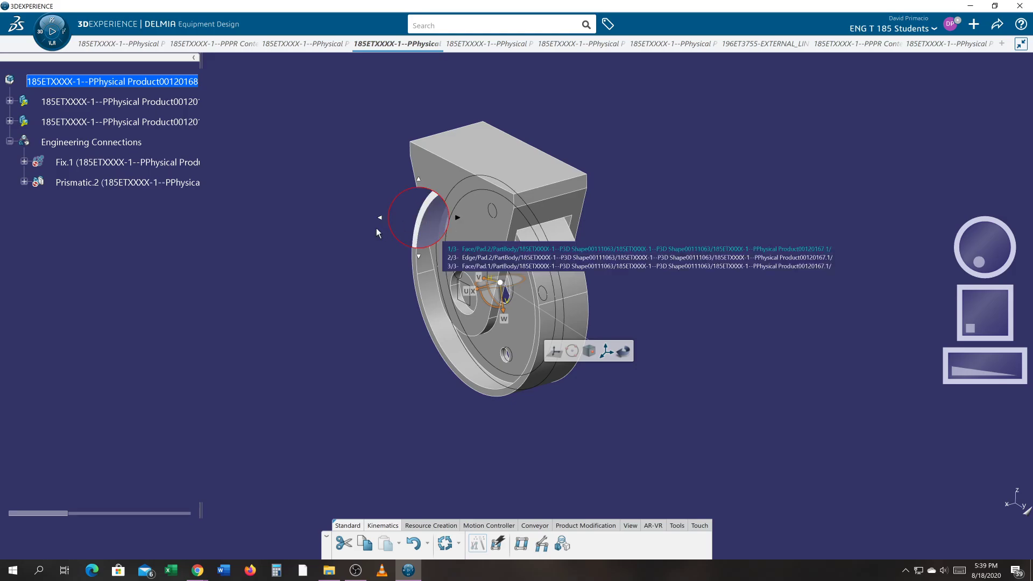
pyautogui.click(532, 270)
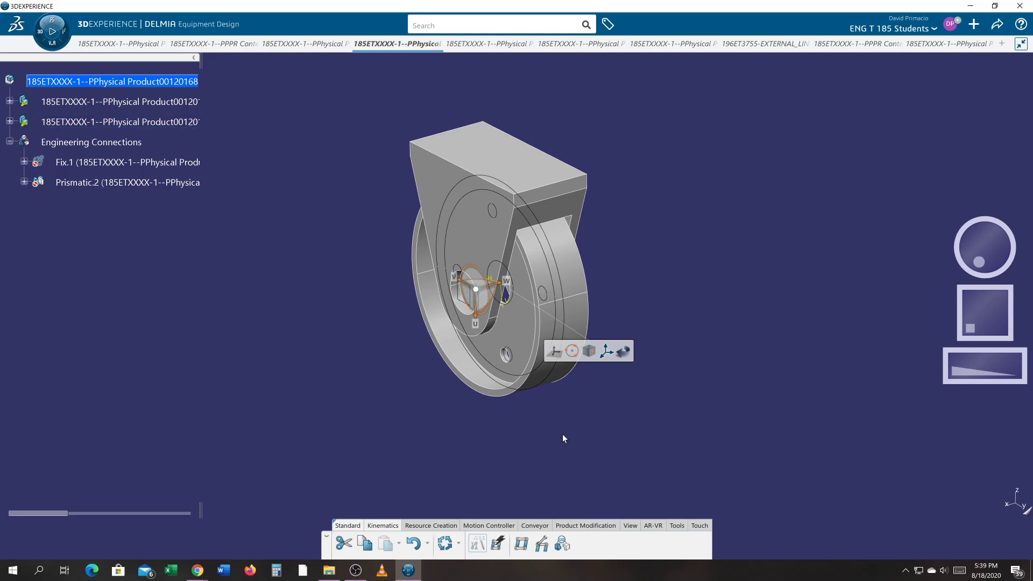
pyautogui.moveTo(540, 453); pyautogui.dragTo(543, 439, button='middle')
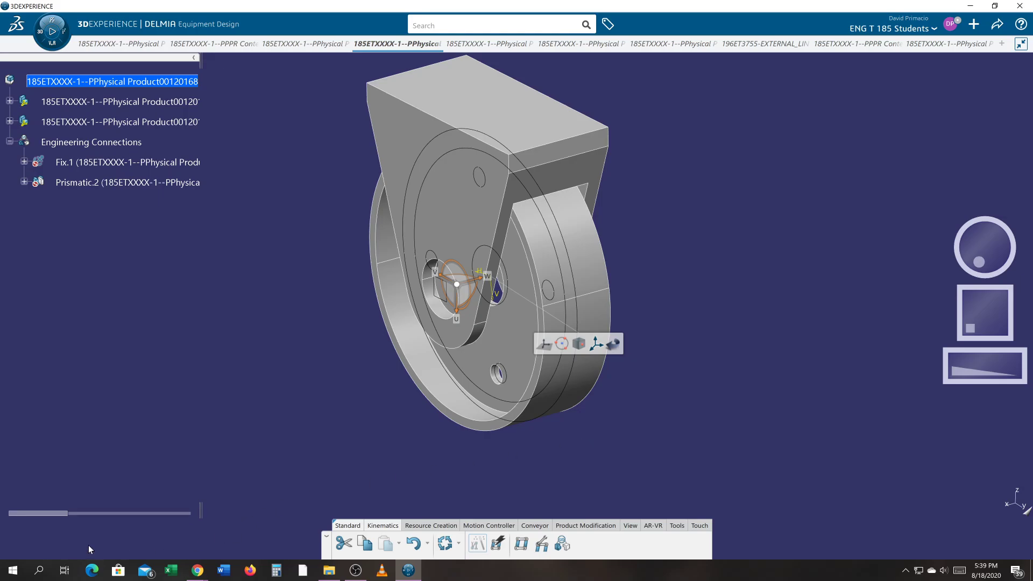
# Step: Choose the bracket as the revolute joint's second part and finish it as a Command Joint
pyautogui.click(458, 226)
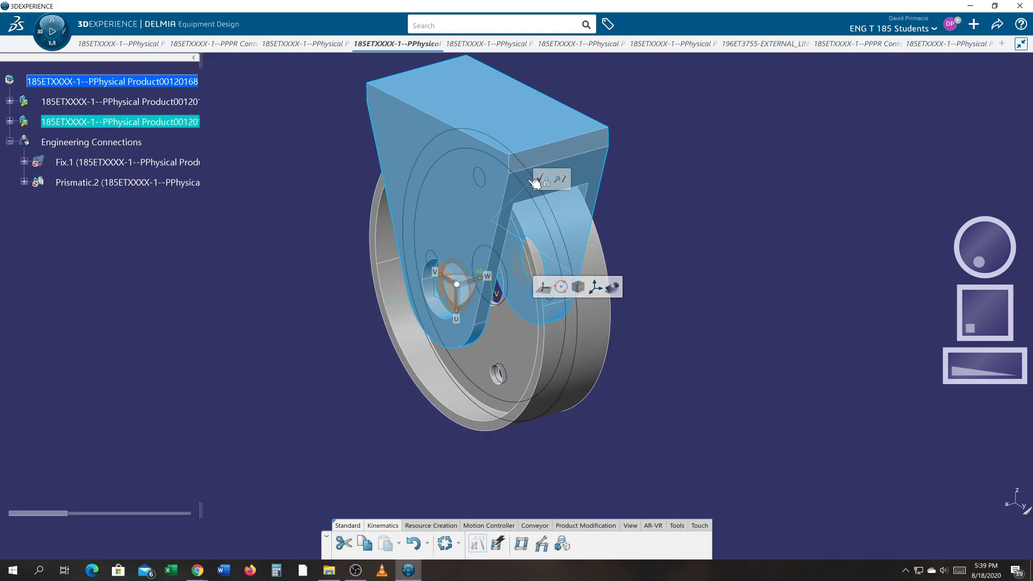
pyautogui.moveTo(539, 180)
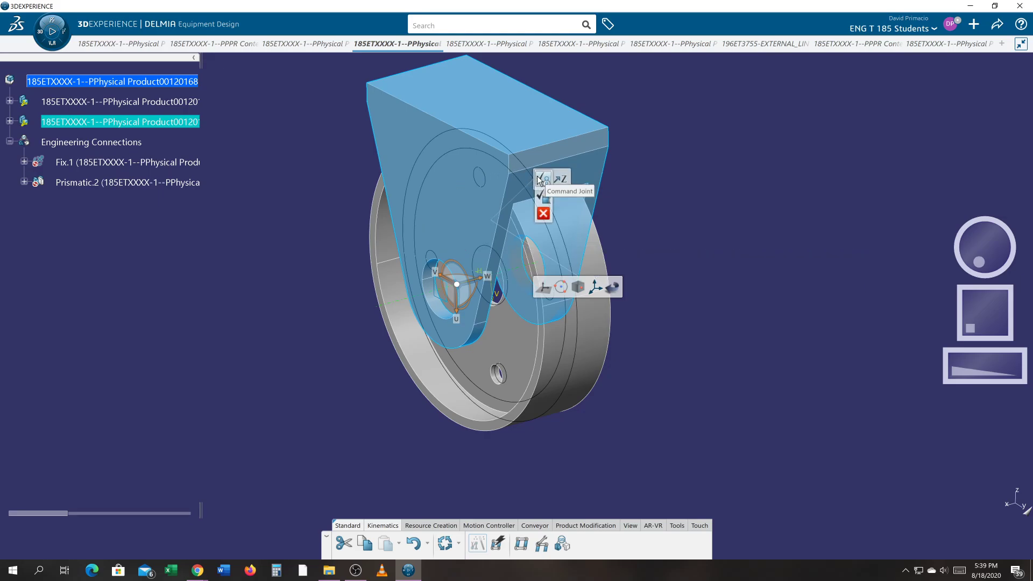
pyautogui.click(540, 182)
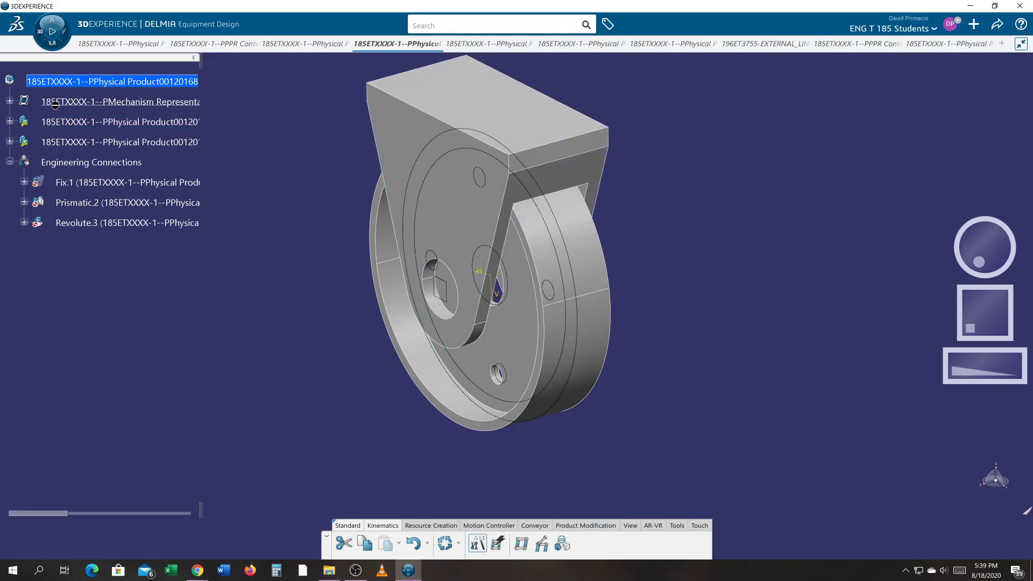
# Step: Leave joint creation and examine the joints and commands listed under the mechanism representation in the tree
pyautogui.click(9, 101)
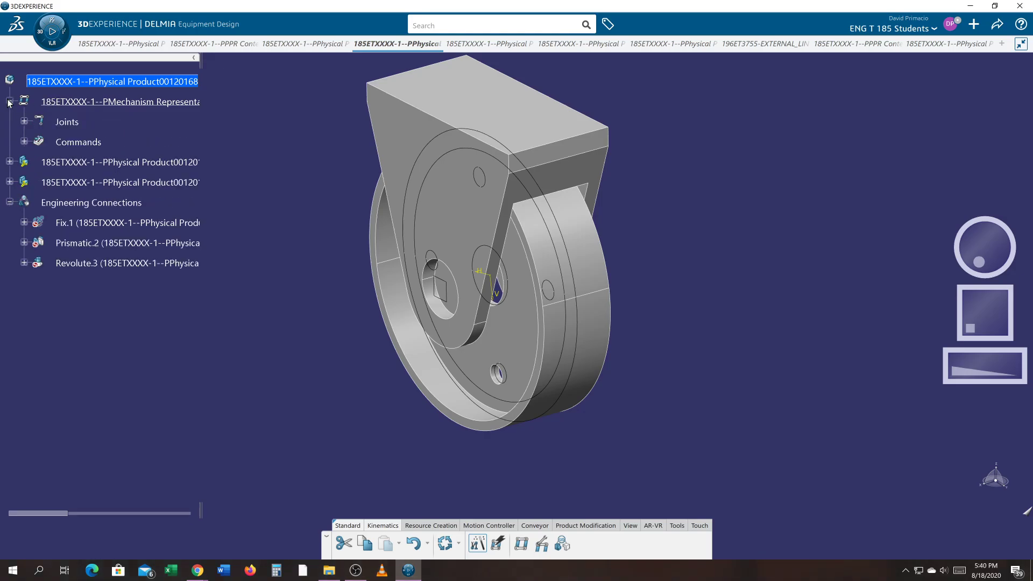
pyautogui.click(24, 121)
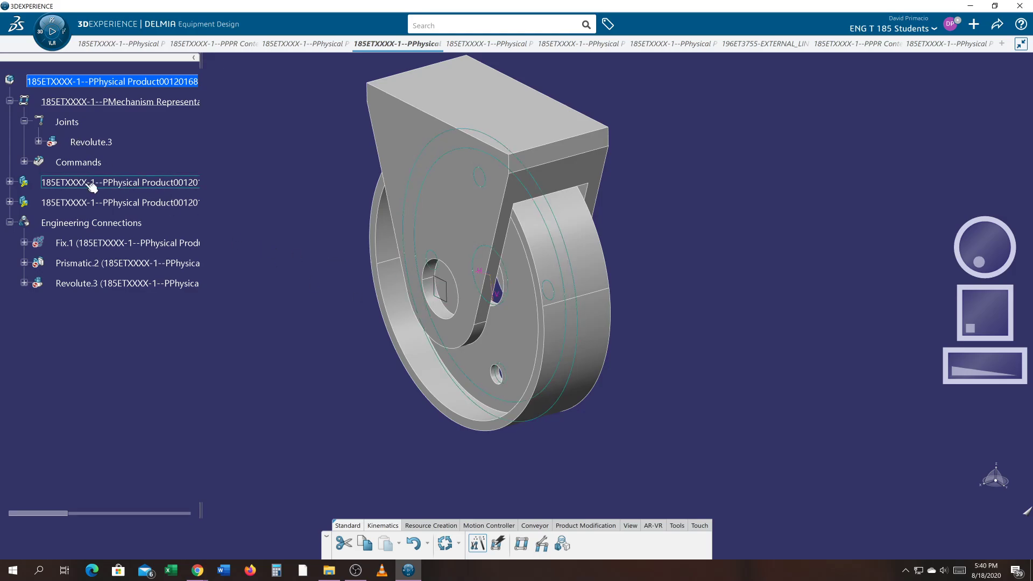
pyautogui.click(25, 162)
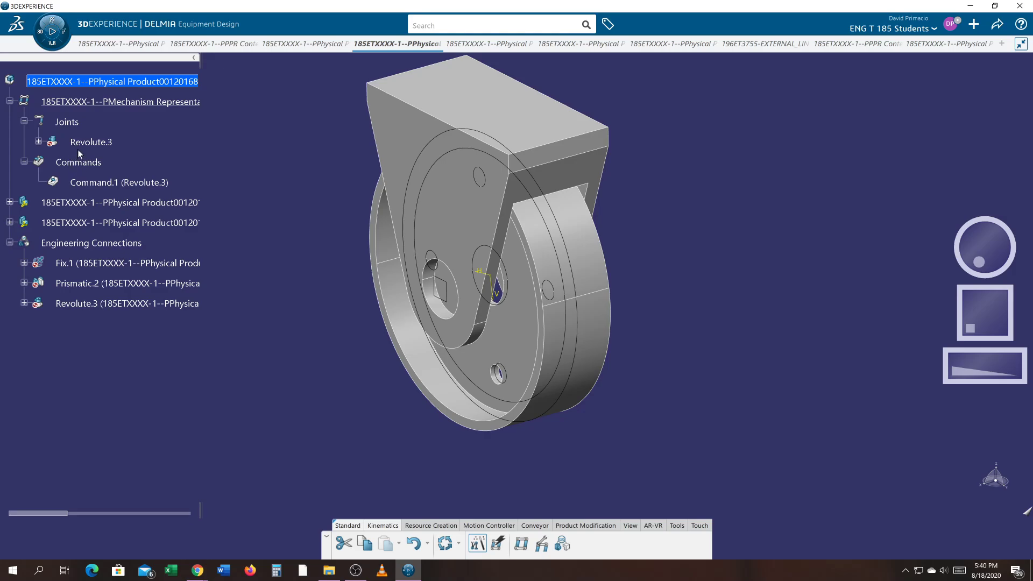
pyautogui.click(476, 544)
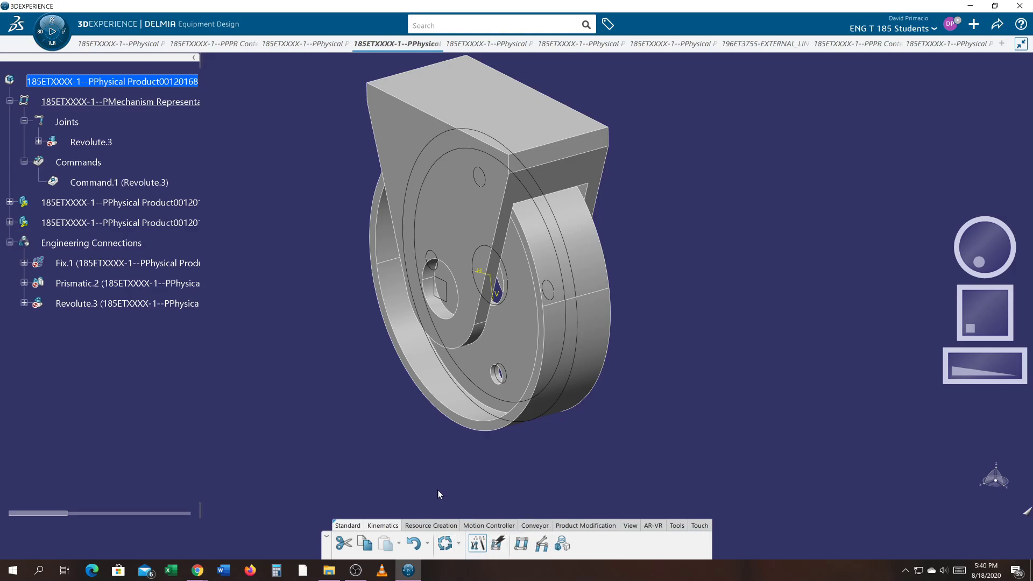
pyautogui.click(477, 544)
# Step: Test the revolute joint by moving Command.1 in the Mechanism Player, and close the player
pyautogui.doubleClick(90, 164)
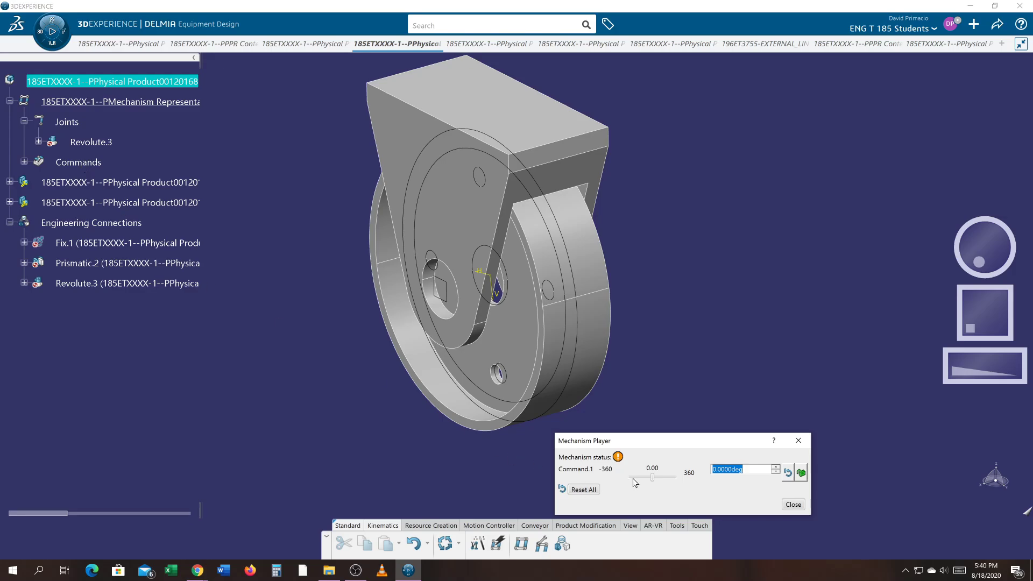
pyautogui.moveTo(653, 479)
pyautogui.mouseDown()
pyautogui.moveTo(642, 479)
pyautogui.moveTo(665, 476)
pyautogui.moveTo(633, 475)
pyautogui.moveTo(662, 476)
pyautogui.moveTo(653, 475)
pyautogui.mouseUp()
pyautogui.moveTo(643, 476)
pyautogui.mouseDown()
pyautogui.moveTo(668, 476)
pyautogui.moveTo(632, 482)
pyautogui.moveTo(653, 478)
pyautogui.mouseUp()
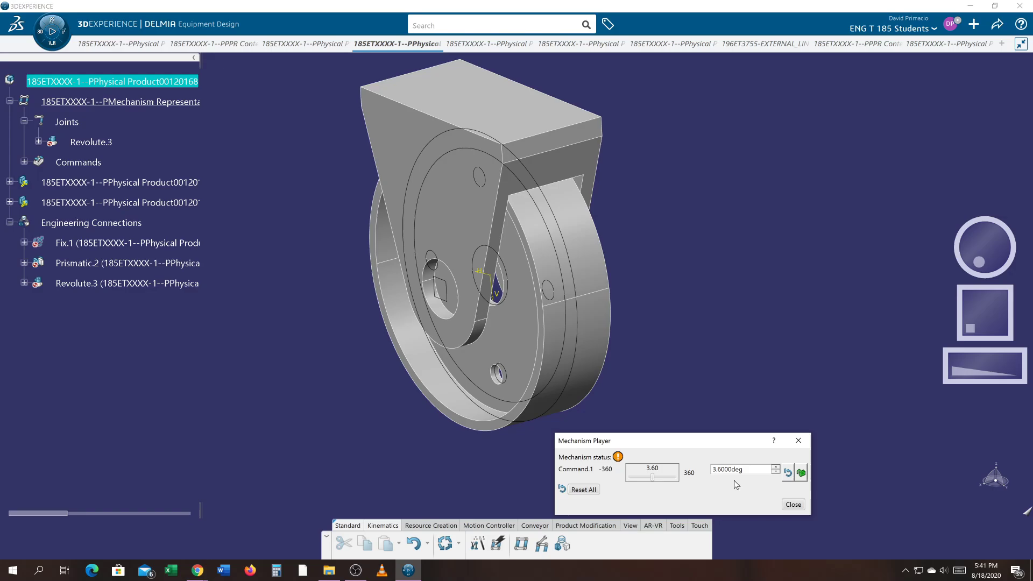
pyautogui.click(789, 504)
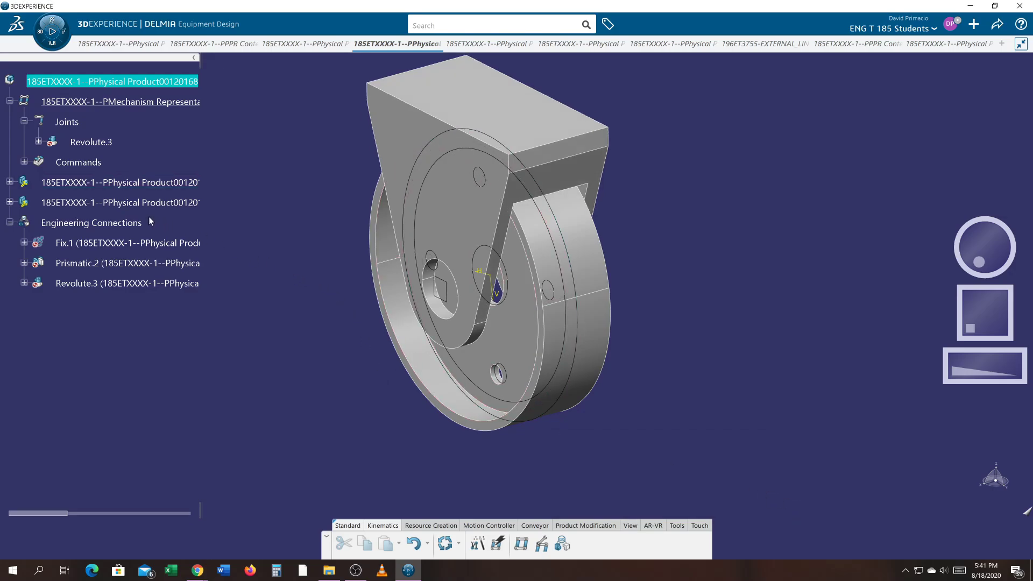
# Step: Attach a Constant Speed motor to Command.1 of the revolute joint, keeping its default velocity, and expand the command in the tree
pyautogui.click(24, 162)
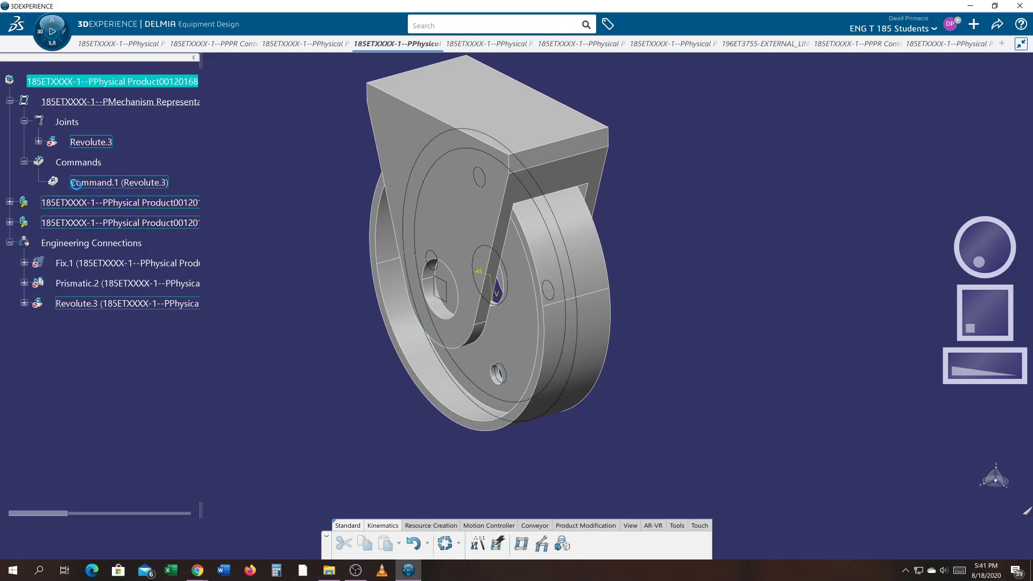
pyautogui.rightClick(80, 183)
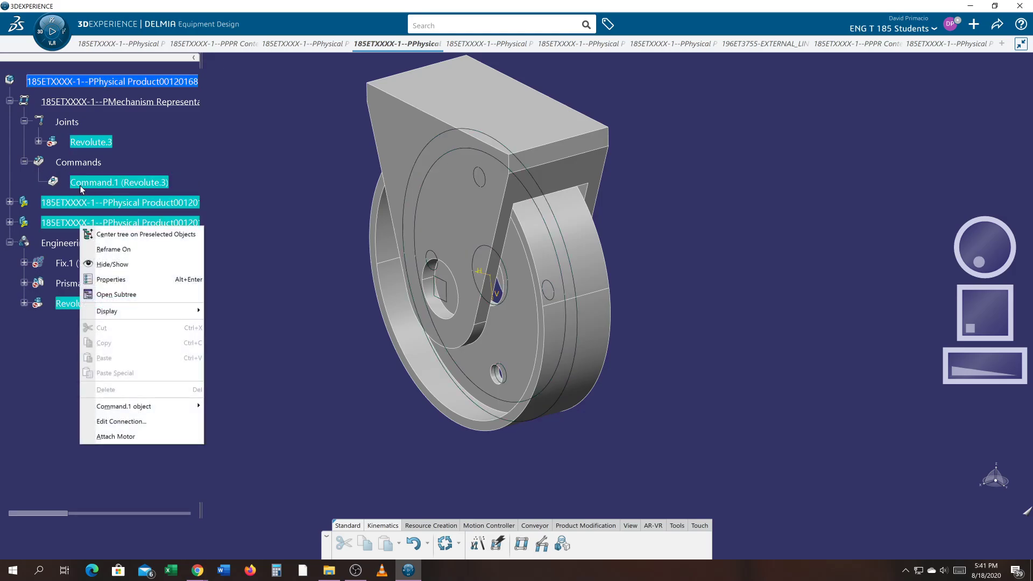
pyautogui.click(143, 437)
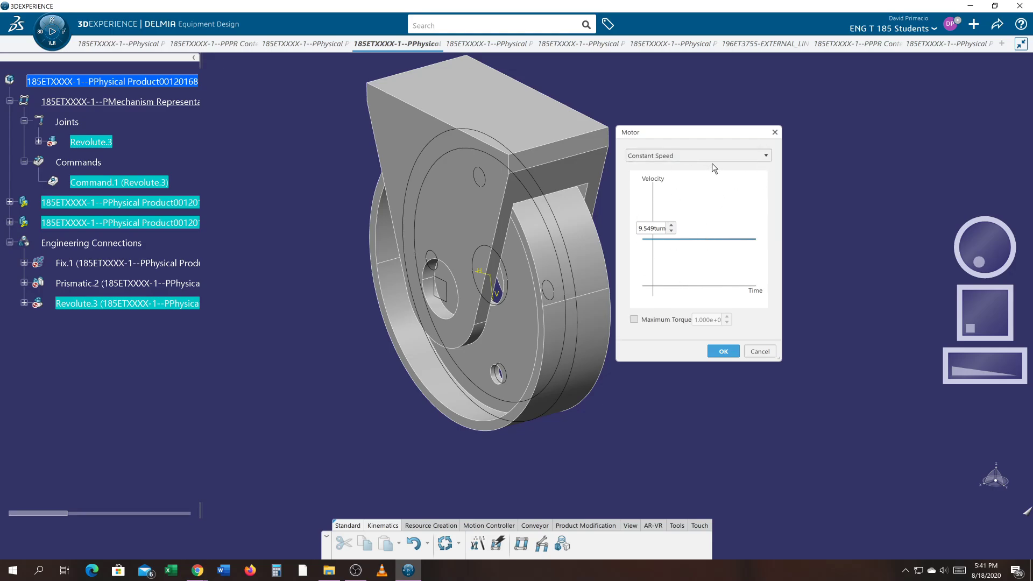
pyautogui.click(722, 352)
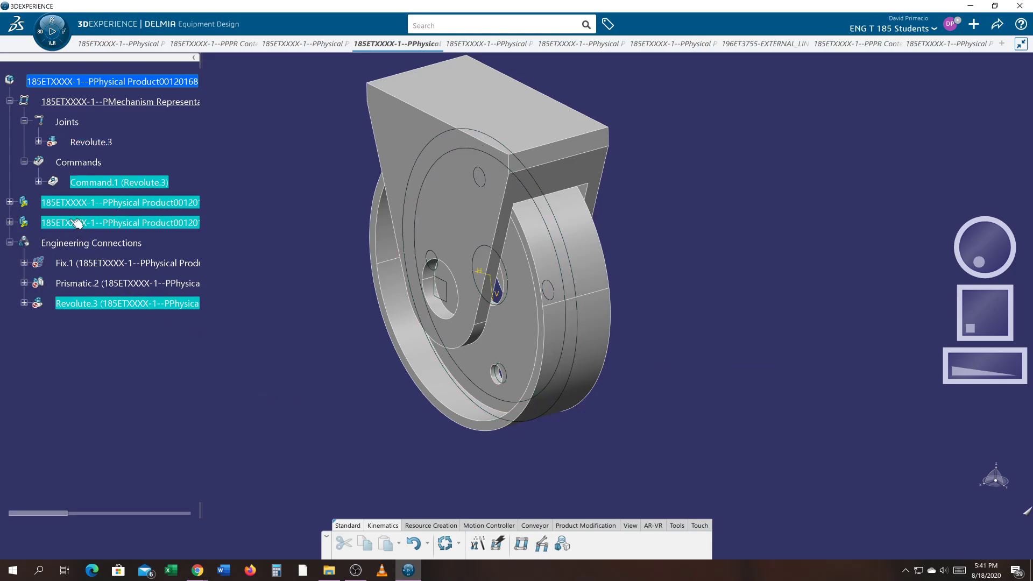
pyautogui.click(38, 182)
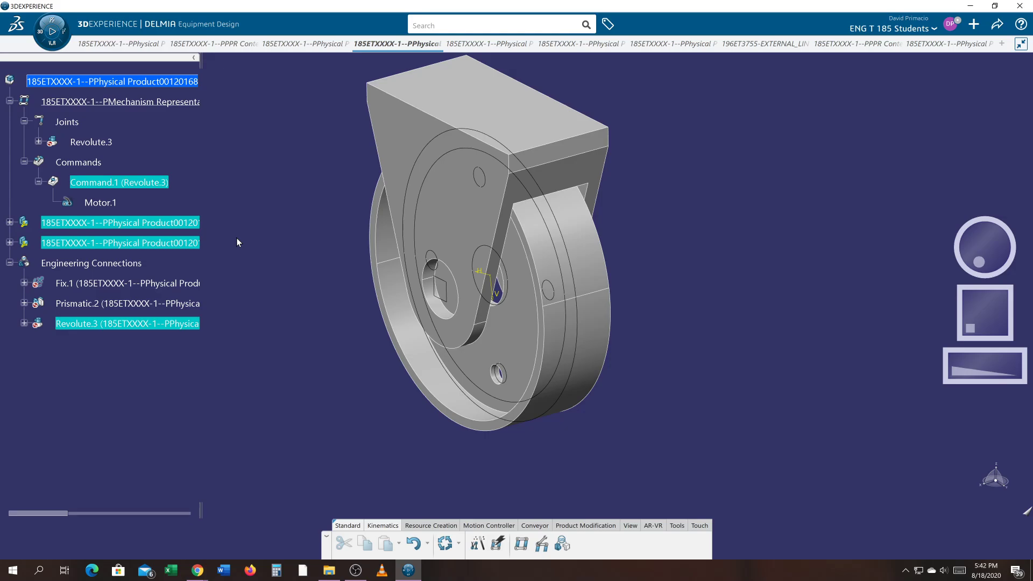
# Step: Switch back to the Mechanical Systems Design app
pyautogui.click(40, 34)
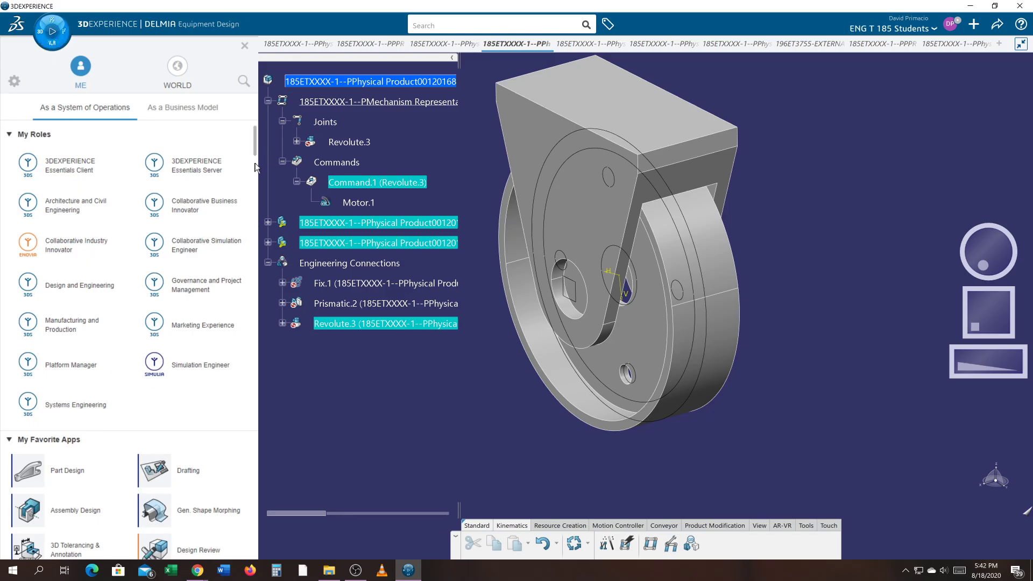
pyautogui.scroll(-10, 255, 167)
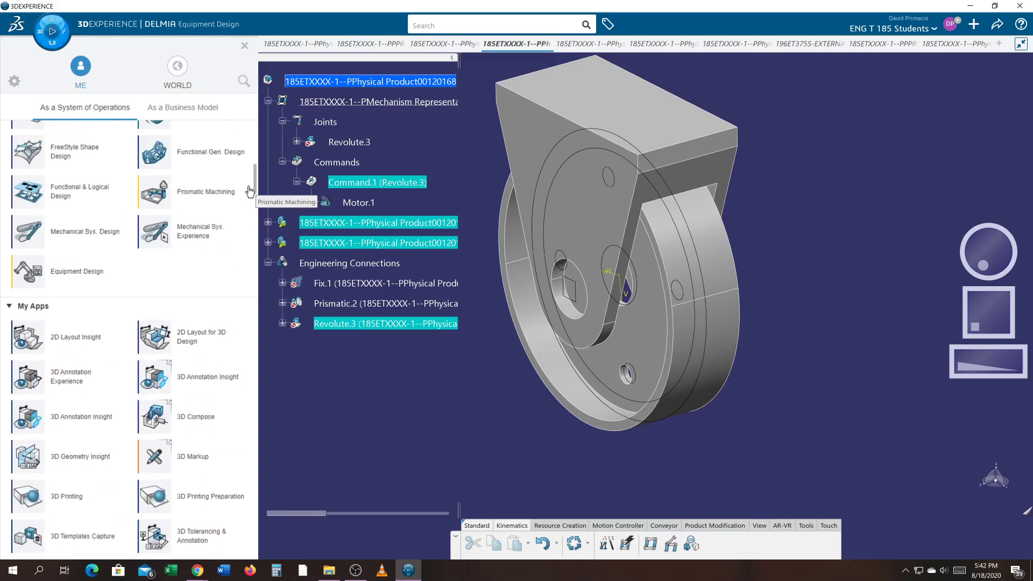
pyautogui.scroll(1, 249, 191)
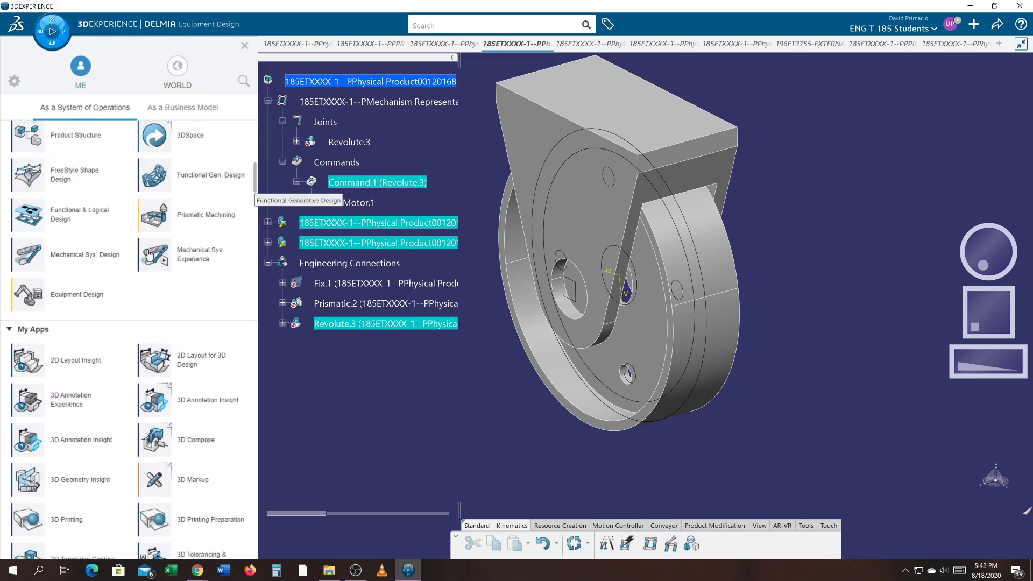
pyautogui.click(31, 258)
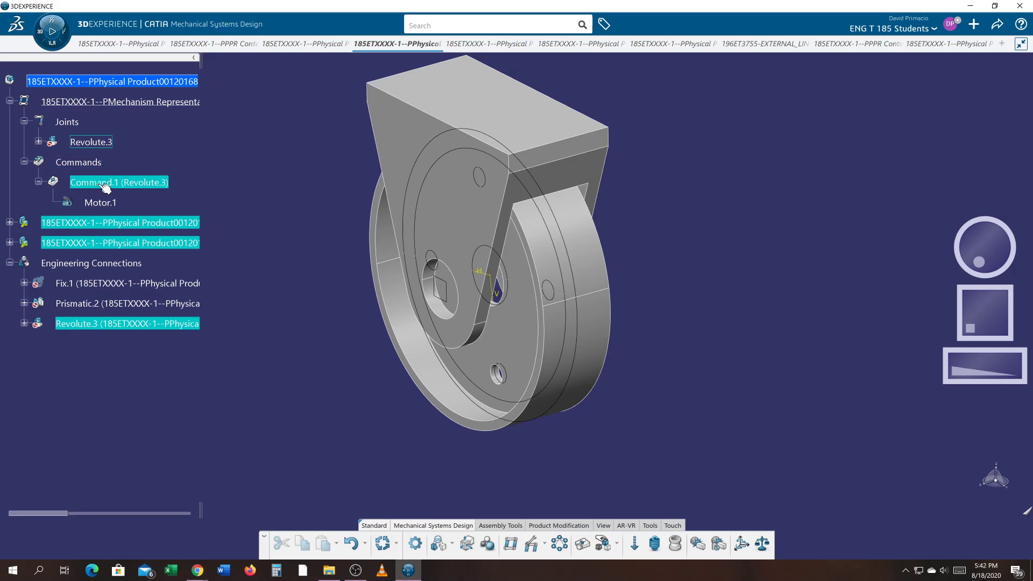
# Step: Play the motor-driven kinematics of the wheel and bracket mechanism, and exit the player
pyautogui.click(51, 31)
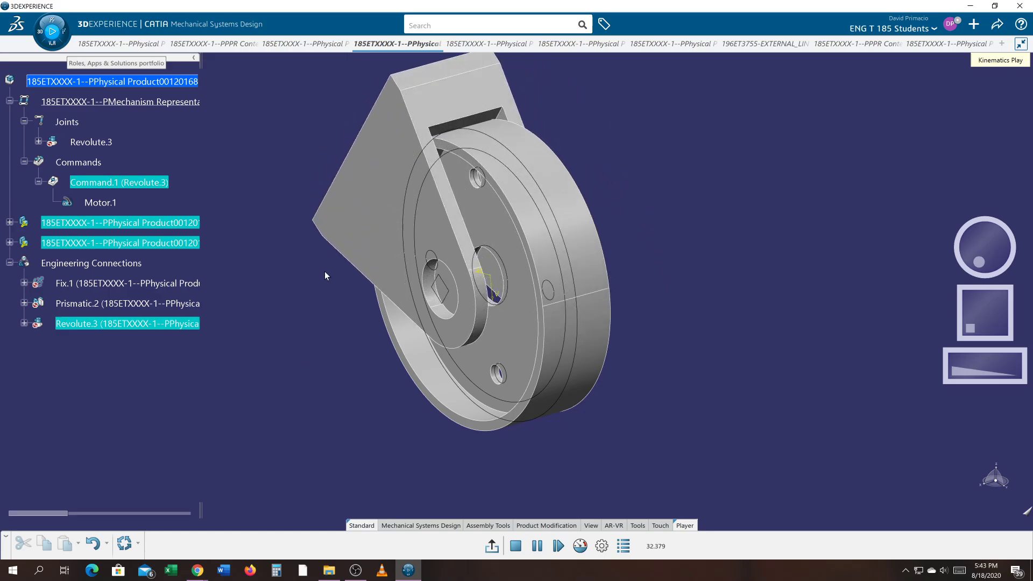
pyautogui.click(492, 547)
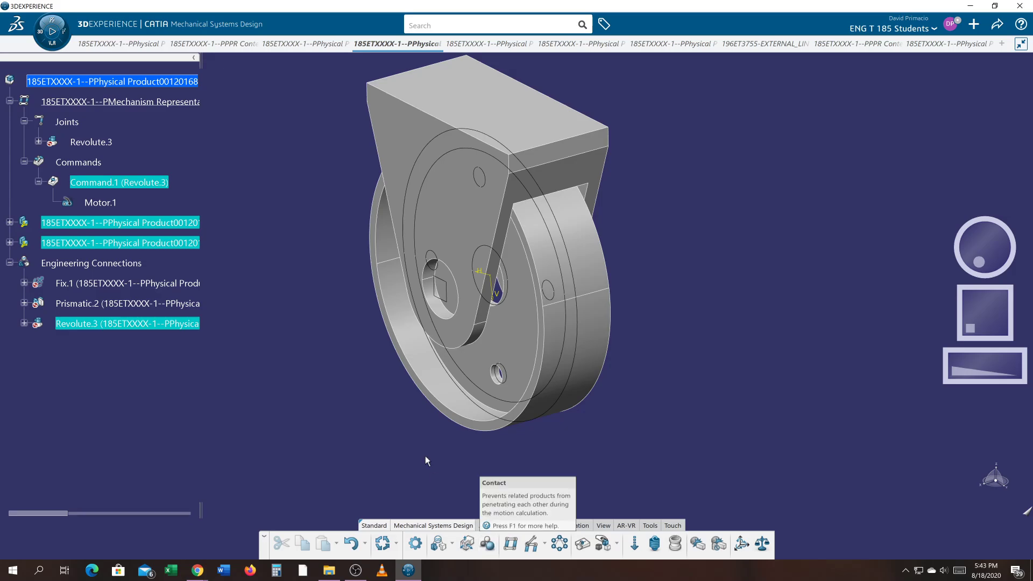
# Step: Bring up the open 196ET3755-EXTERNAL_LINKS_PART_1B assembly with the sliding block and its base
pyautogui.click(203, 43)
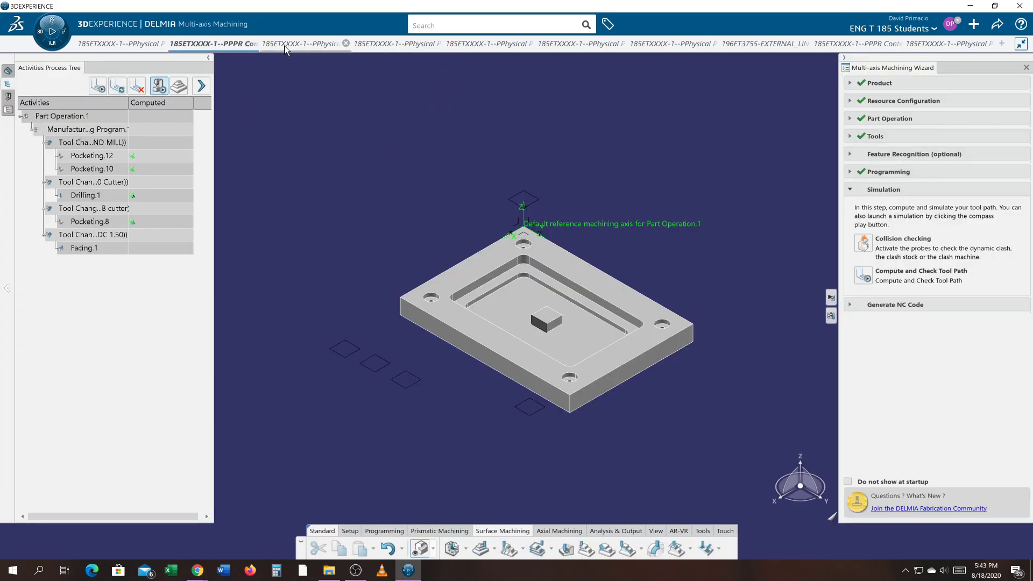
pyautogui.moveTo(383, 48)
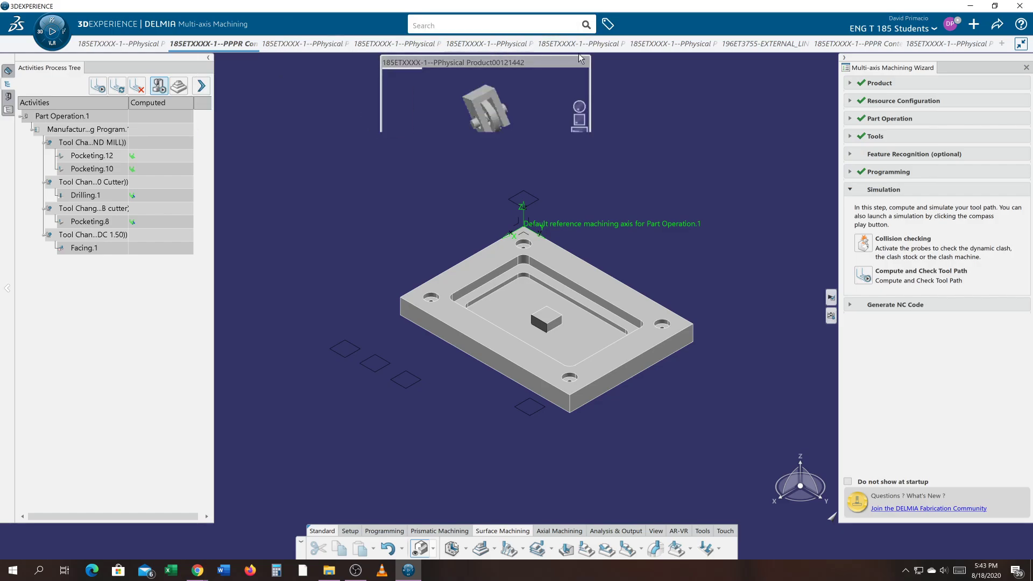
pyautogui.moveTo(584, 44)
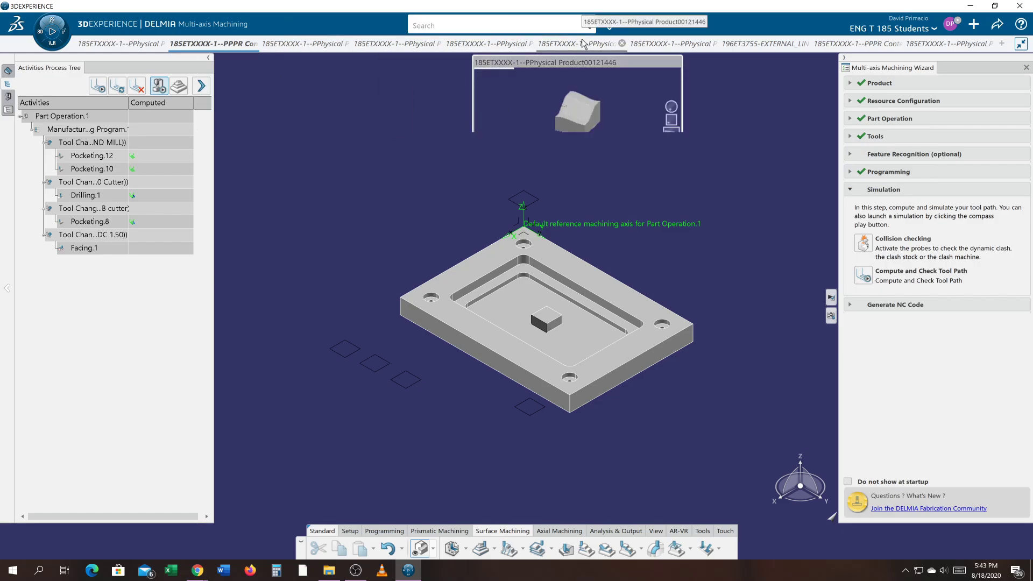
pyautogui.click(681, 45)
pyautogui.moveTo(768, 48)
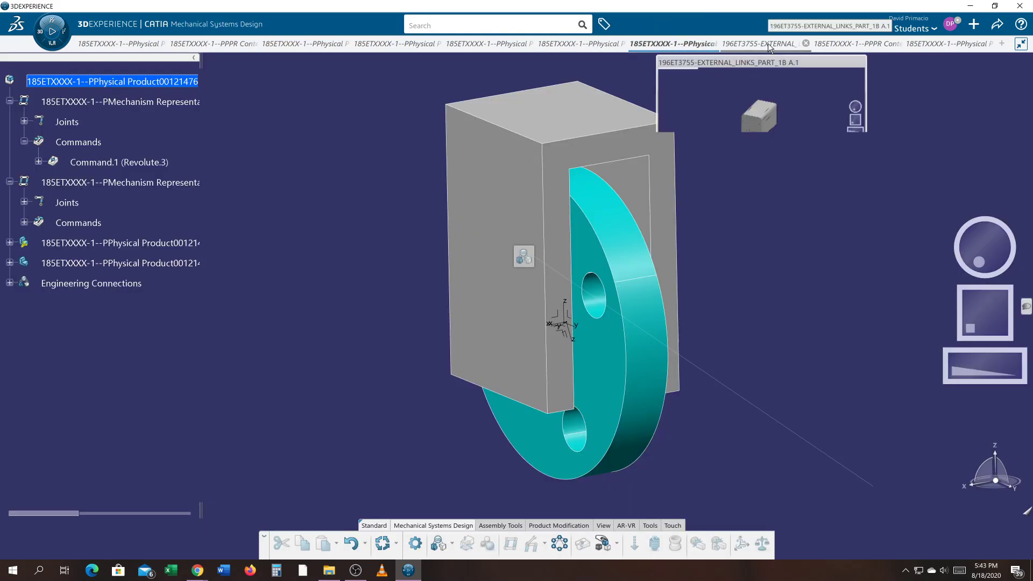
pyautogui.click(769, 45)
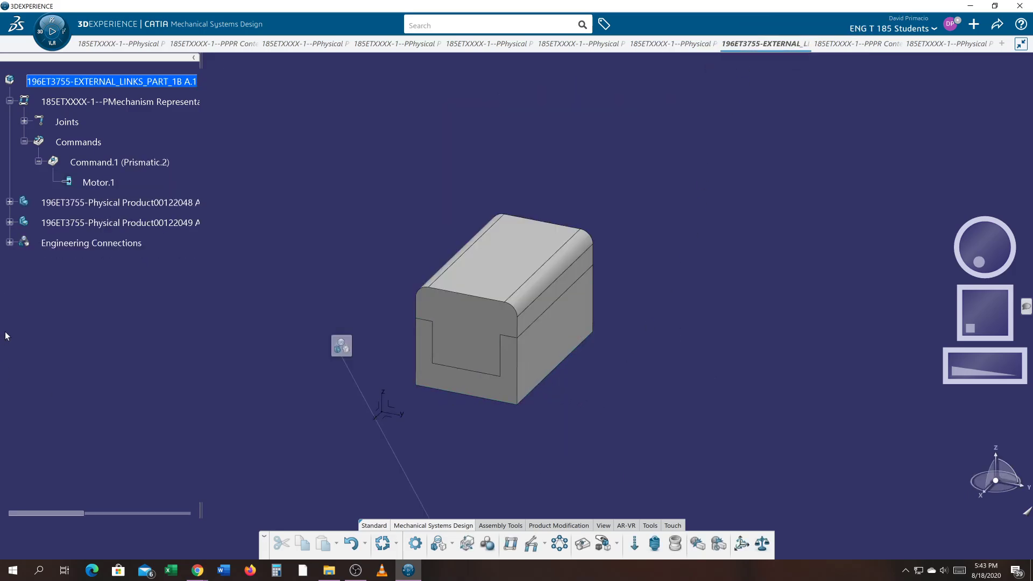
# Step: Play the kinematics of the sliding block mechanism driven by Command.1 (Prismatic.2), and exit the player
pyautogui.click(96, 163)
pyautogui.click(53, 32)
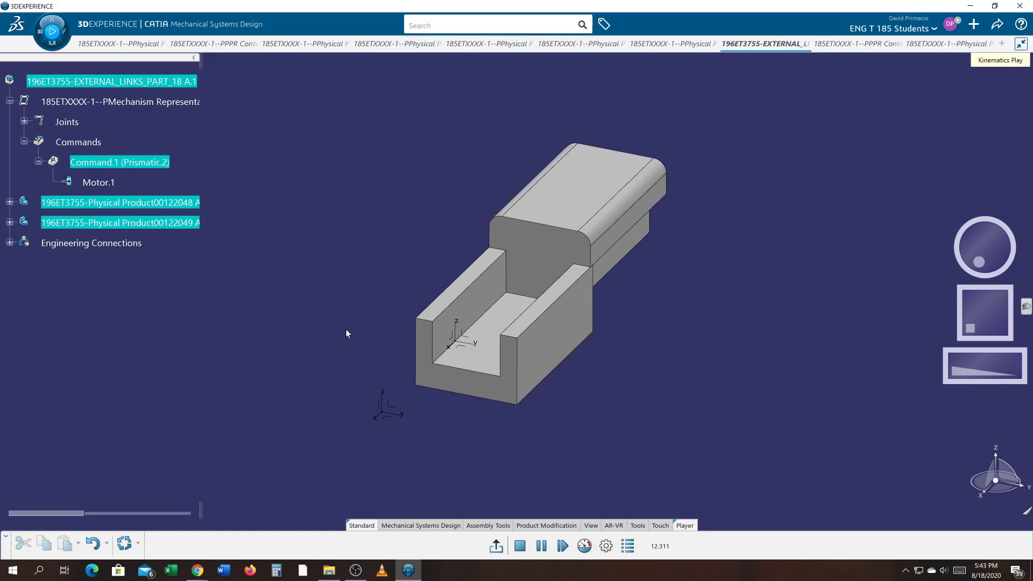
pyautogui.press('Escape')
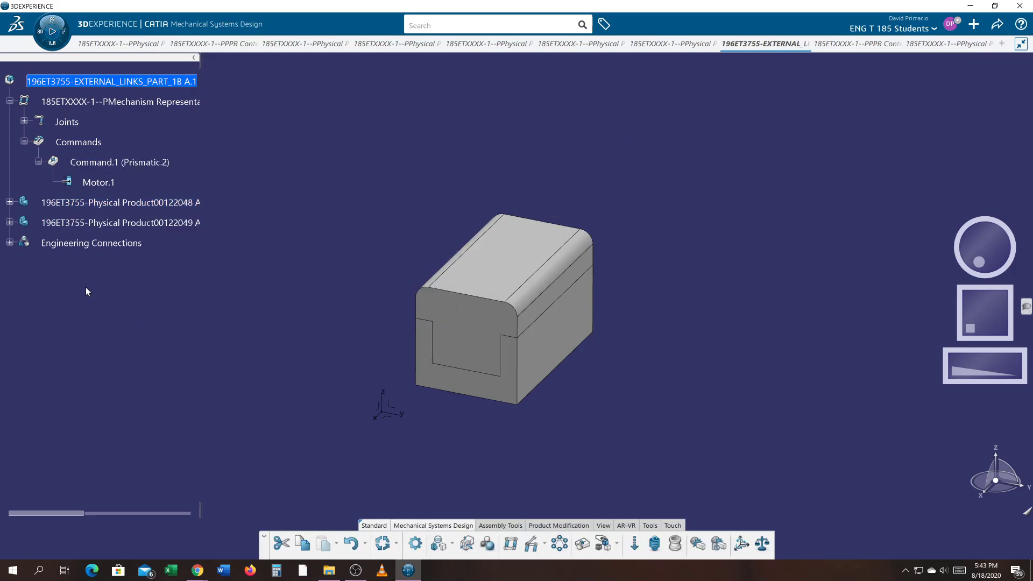
# Step: Delete the Prismatic.2 and Fix.1 engineering connections from the sliding block assembly
pyautogui.click(10, 243)
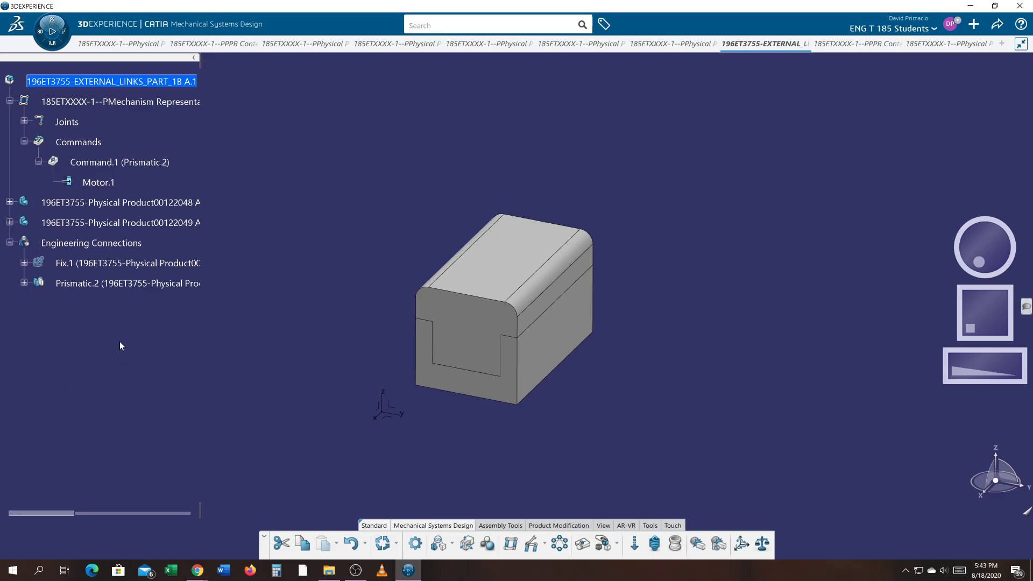
pyautogui.rightClick(86, 286)
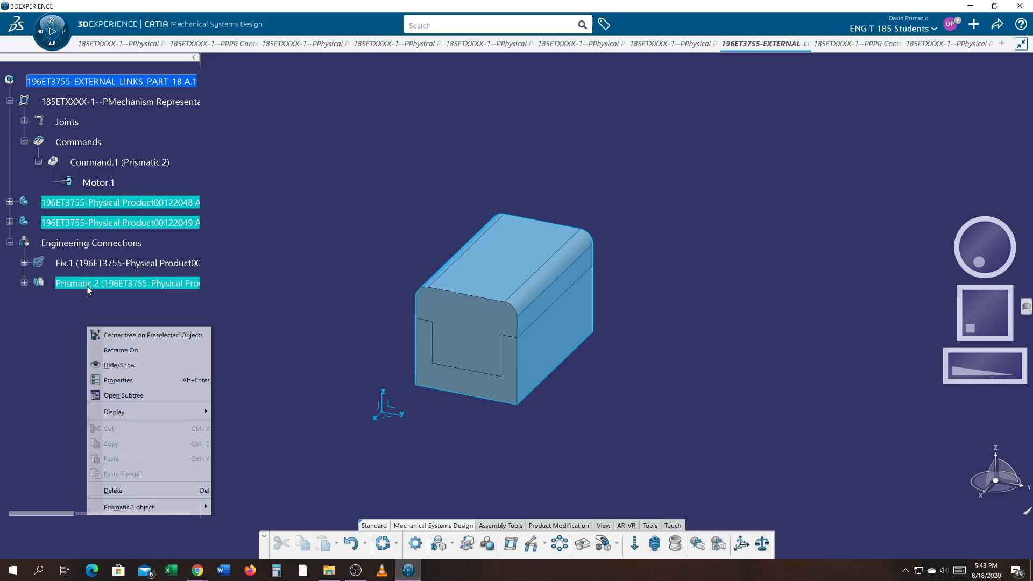
pyautogui.click(110, 491)
pyautogui.rightClick(66, 224)
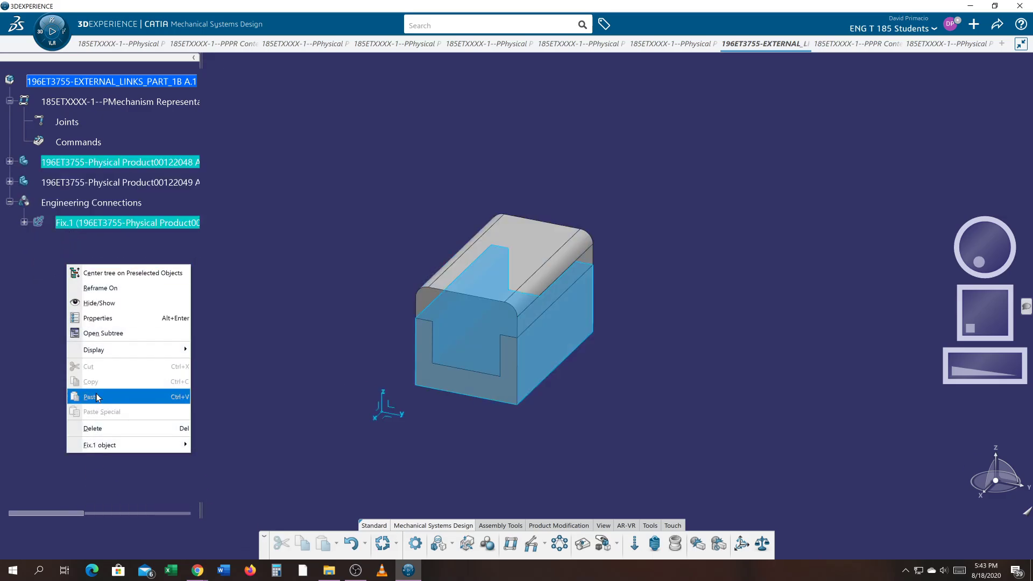
pyautogui.click(88, 431)
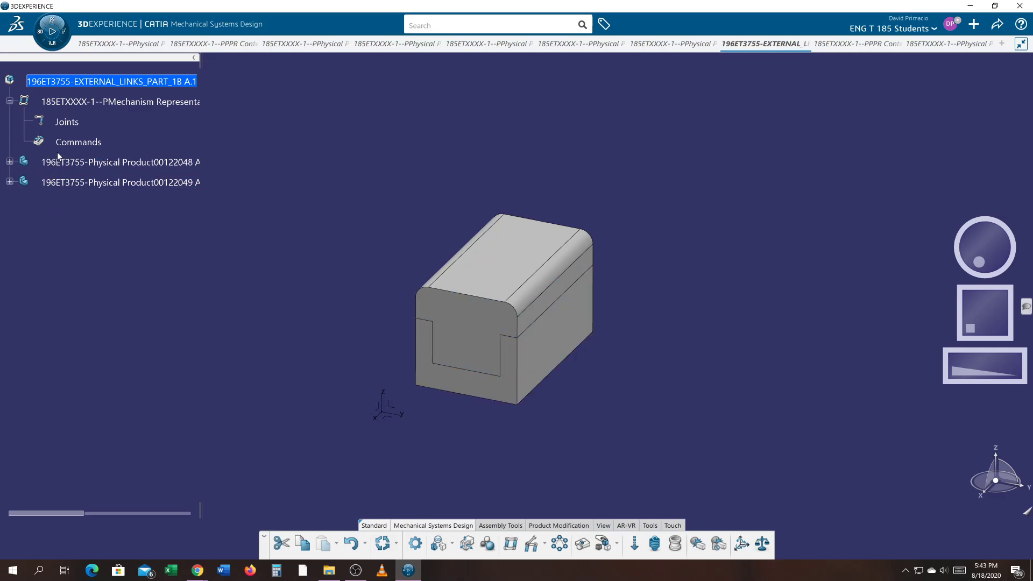
# Step: Delete the mechanism representation with its empty Joints and Commands from the assembly tree
pyautogui.rightClick(67, 123)
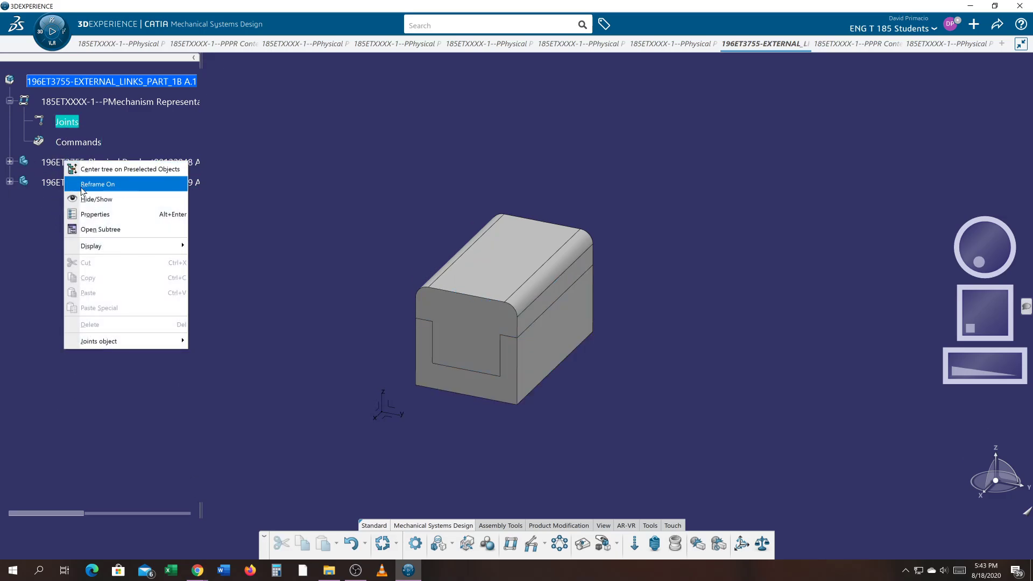
pyautogui.click(22, 312)
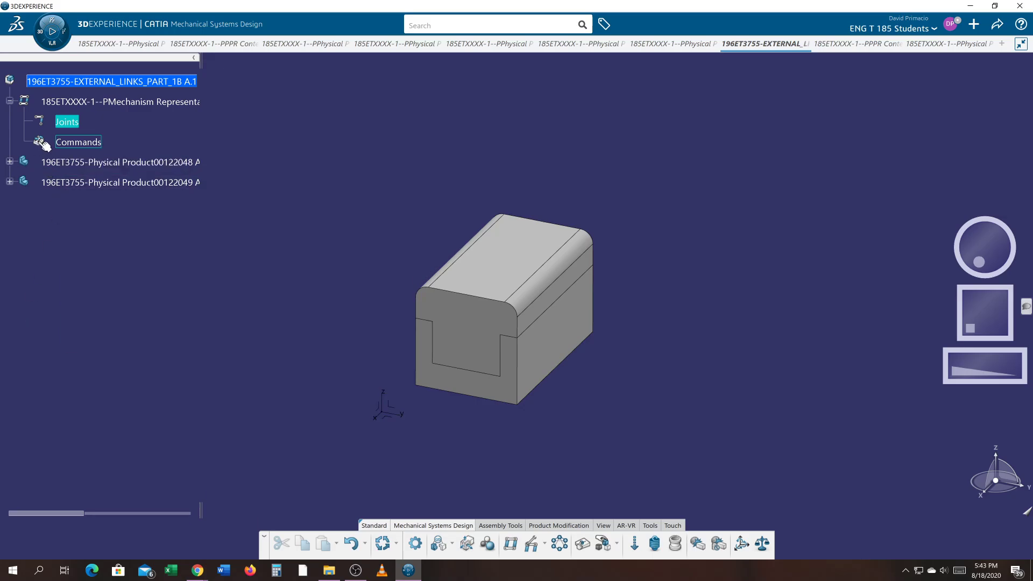
pyautogui.click(69, 103)
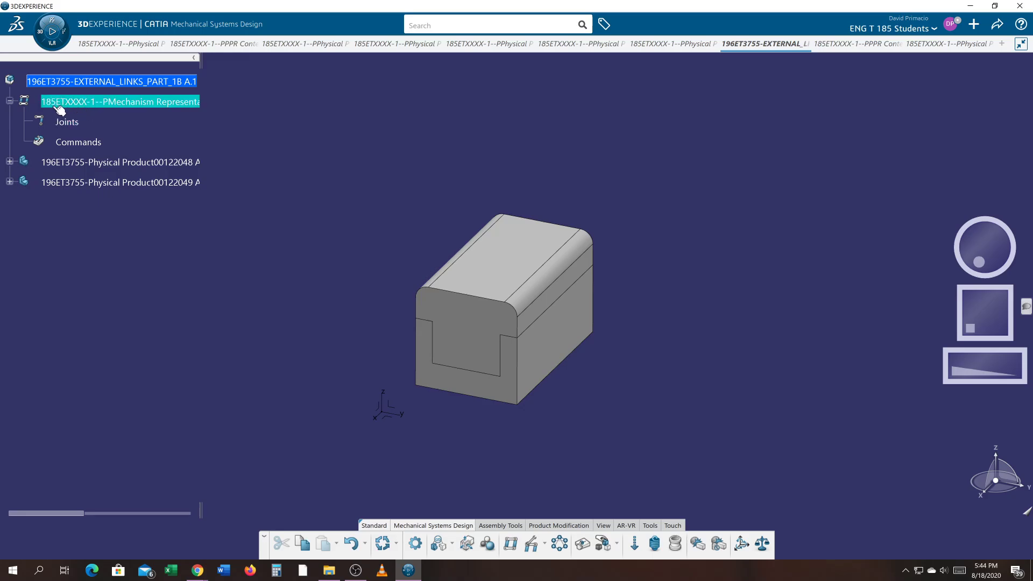
pyautogui.rightClick(78, 104)
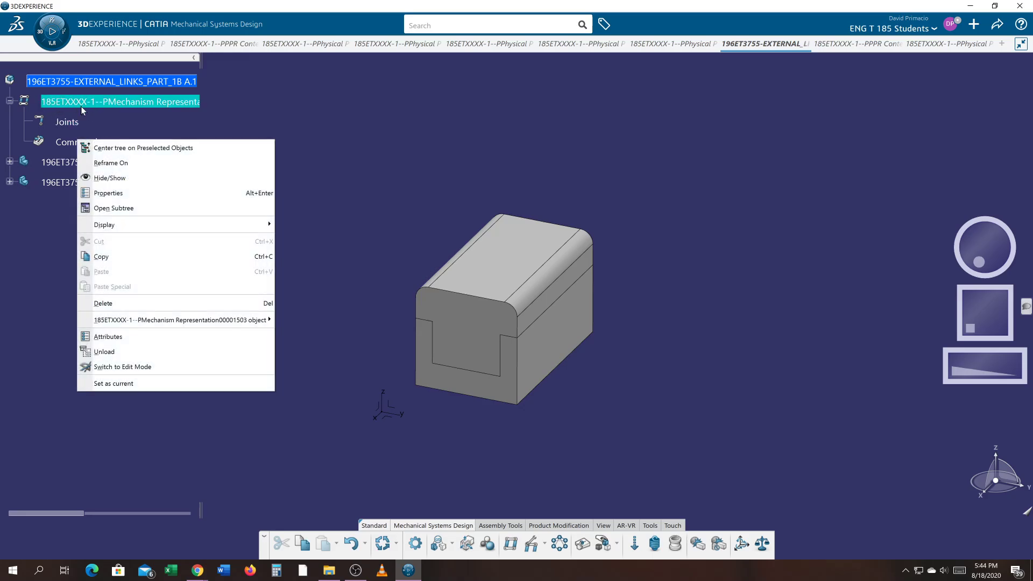
pyautogui.click(105, 304)
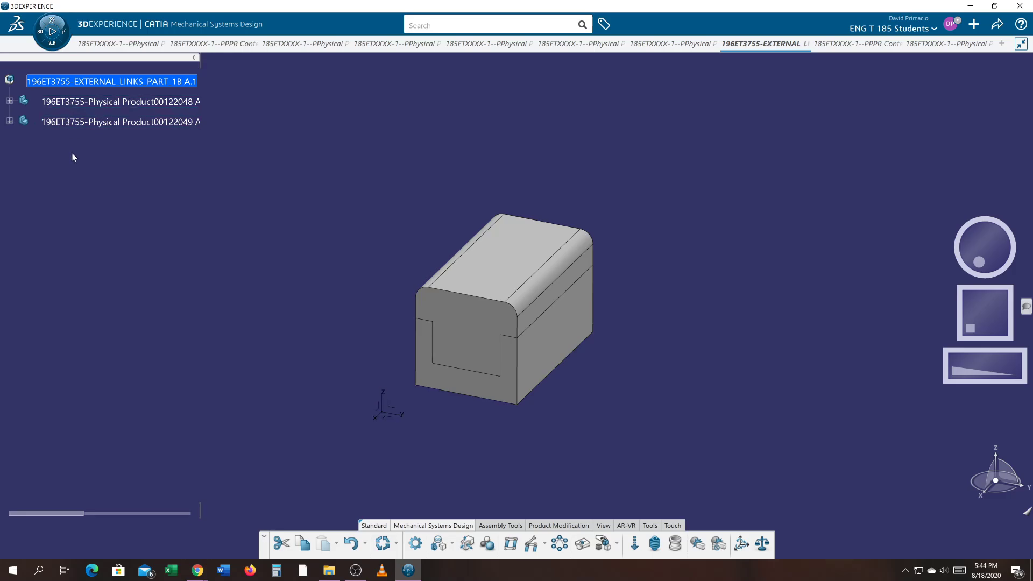
pyautogui.click(69, 122)
pyautogui.click(71, 101)
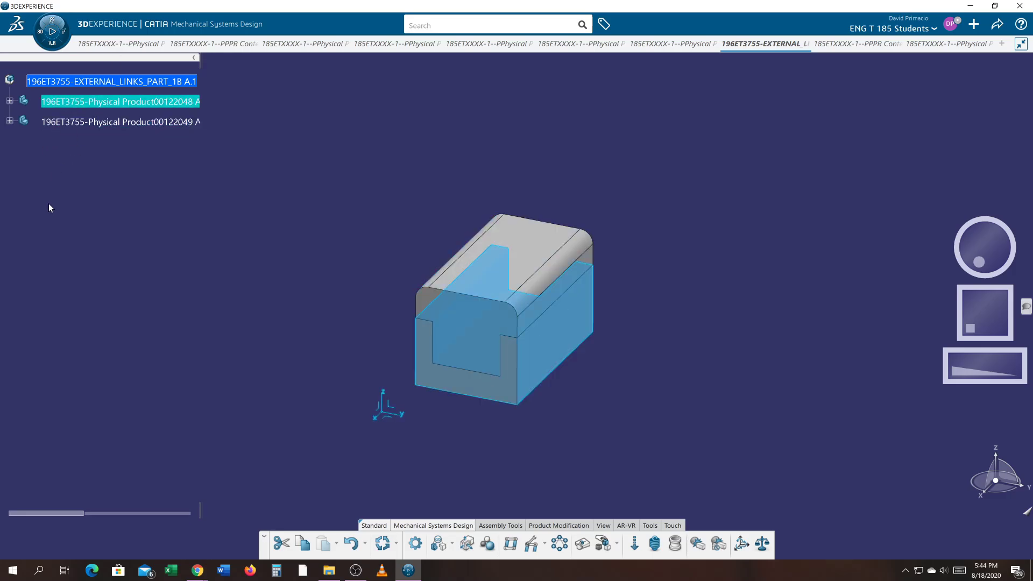
pyautogui.click(67, 83)
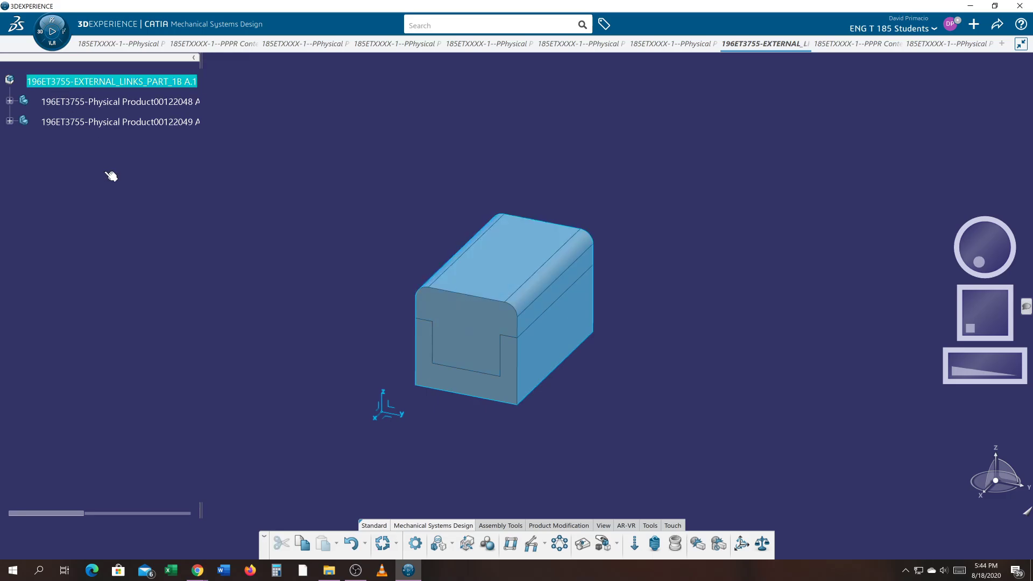
pyautogui.click(108, 234)
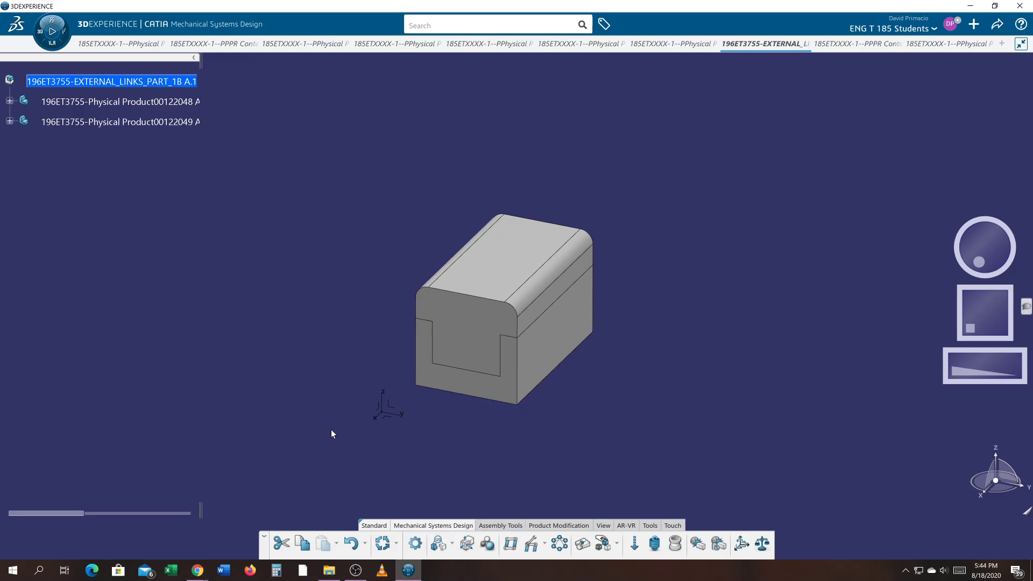
# Step: Fix the lower U-shaped base part in place with a Fix engineering connection
pyautogui.moveTo(444, 441); pyautogui.dragTo(427, 425, button='middle')
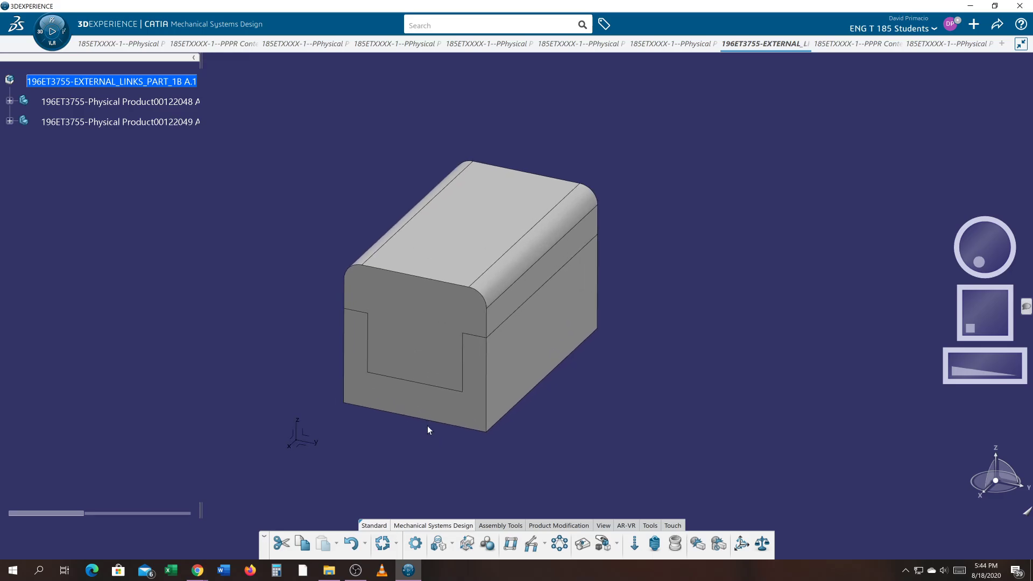
pyautogui.click(463, 416)
pyautogui.click(516, 379)
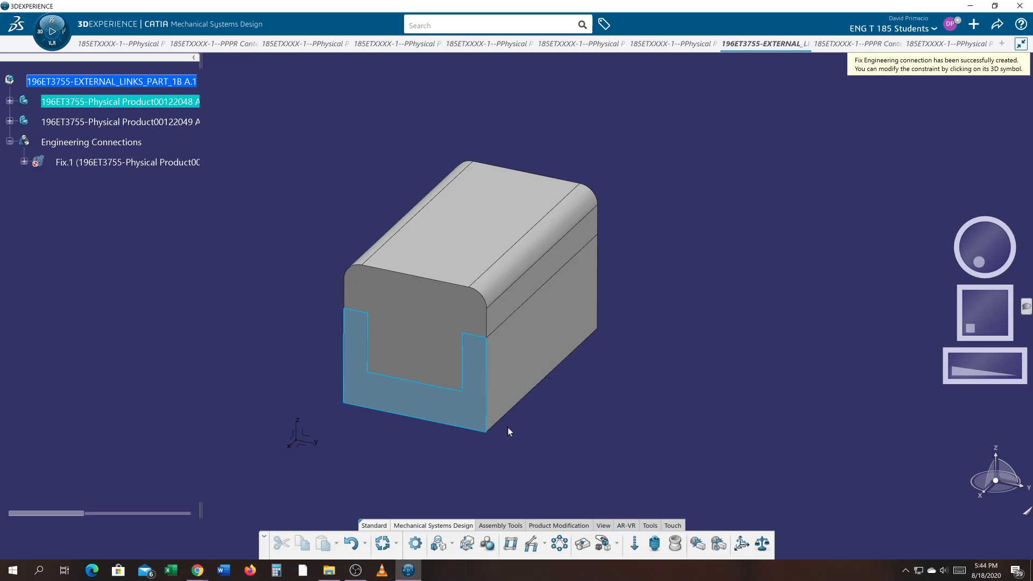
pyautogui.click(431, 411)
# Step: Switch to the Equipment Design app and clear the selection of the base part
pyautogui.click(39, 34)
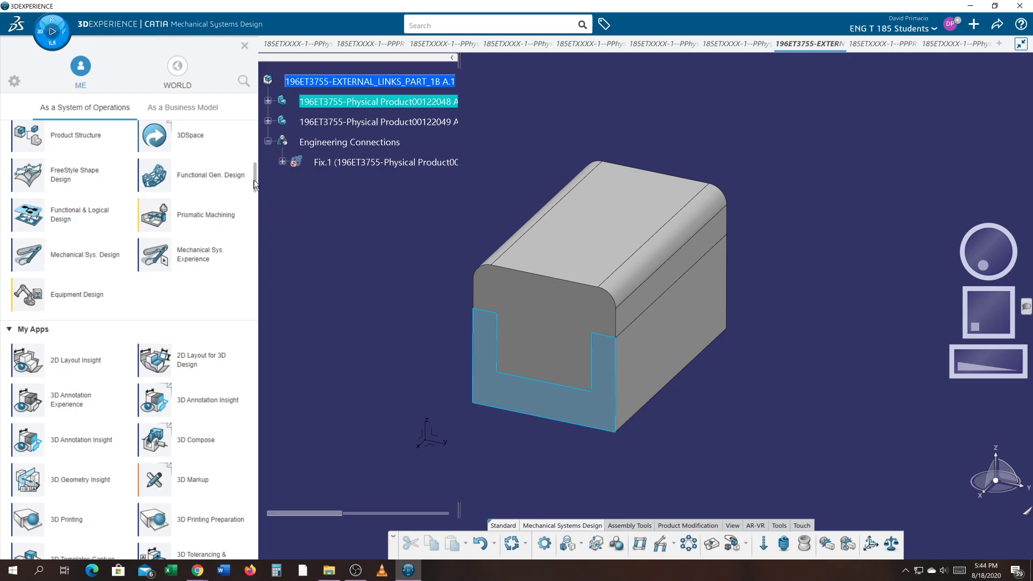
pyautogui.scroll(-1, 255, 184)
pyautogui.scroll(5, 255, 189)
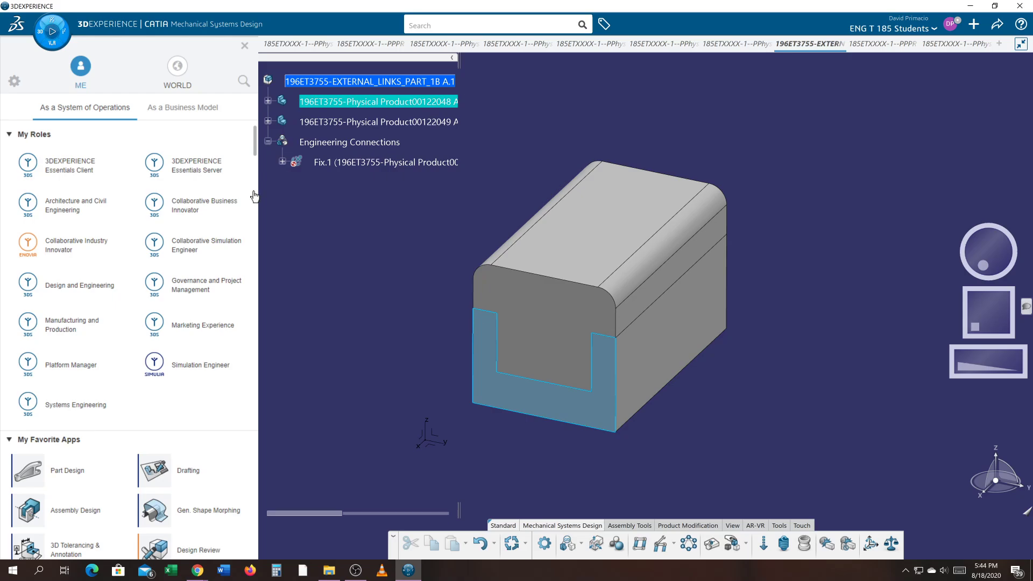
pyautogui.scroll(-5, 255, 165)
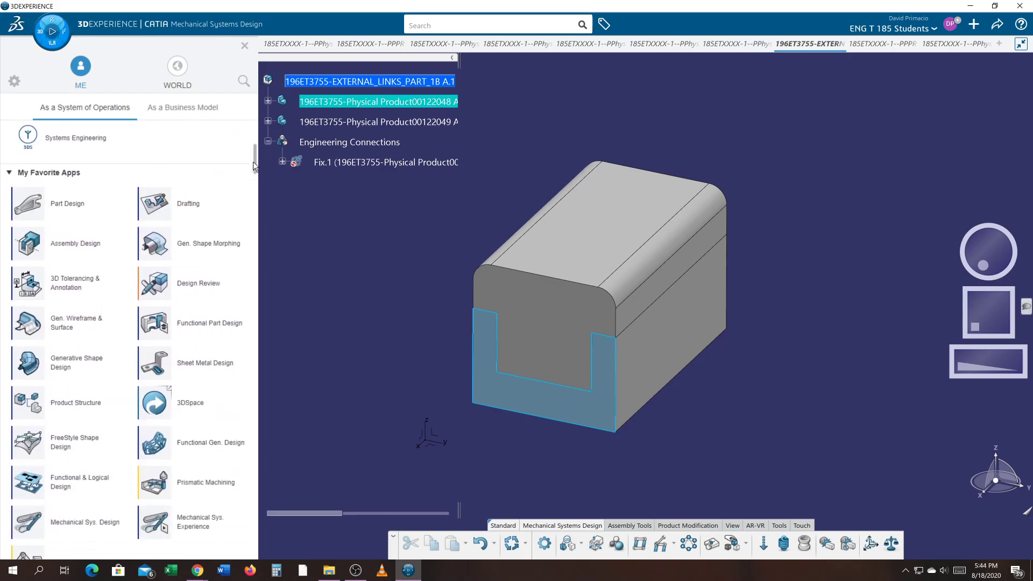
pyautogui.scroll(-5, 255, 165)
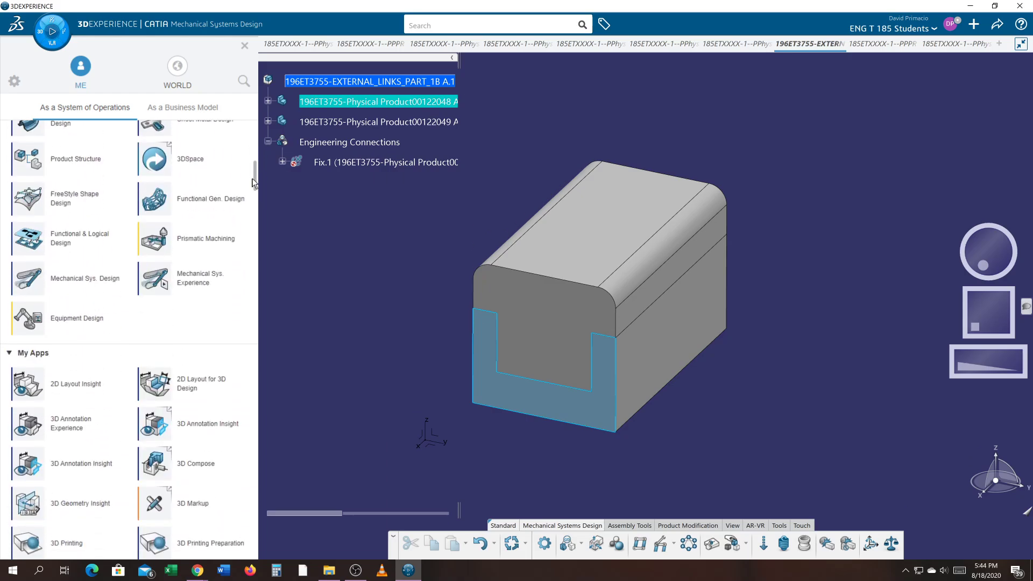
pyautogui.click(29, 324)
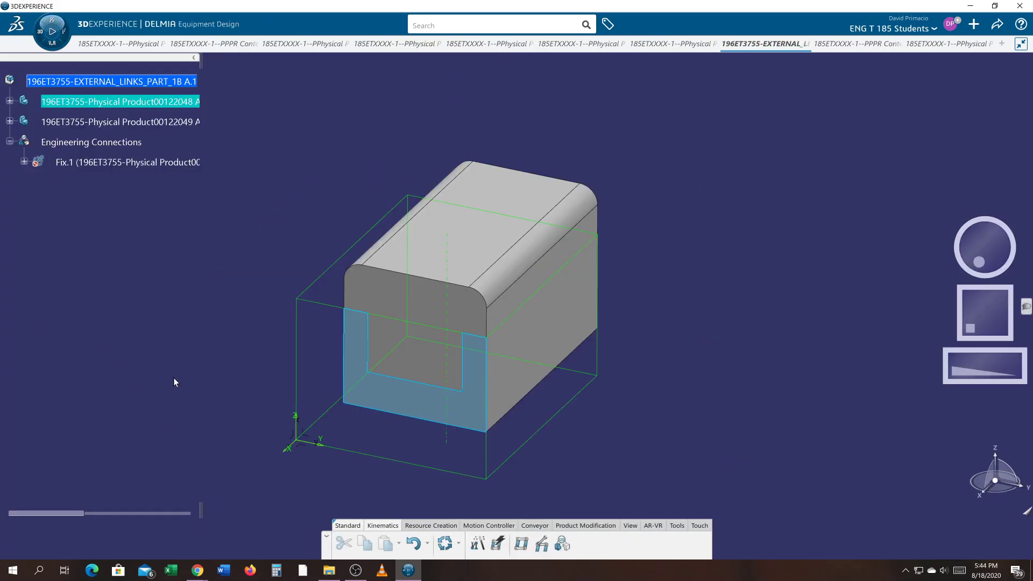
pyautogui.click(175, 377)
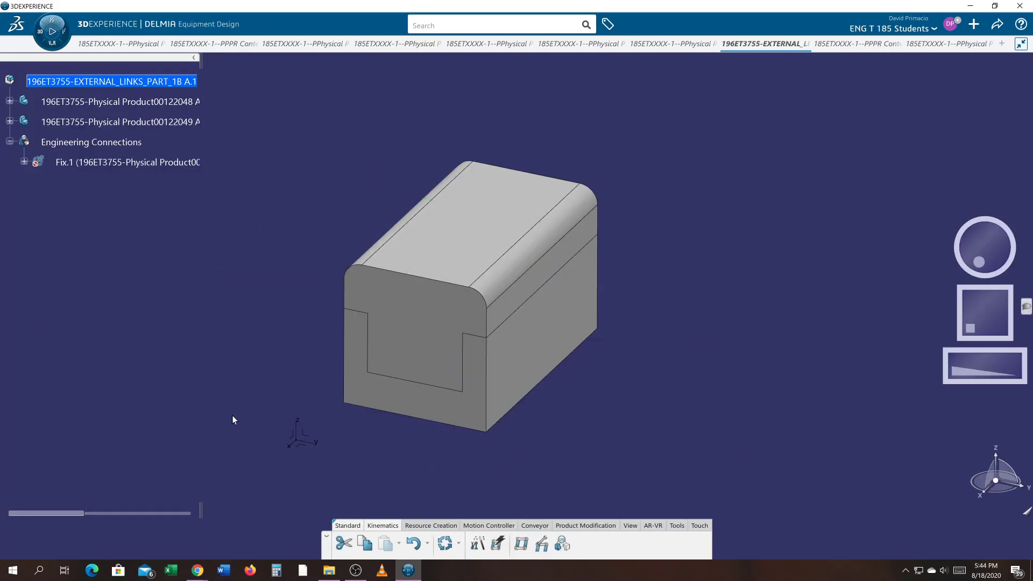
# Step: Start a quick kinematic joint on the upper sliding block and choose the prismatic type
pyautogui.click(477, 549)
pyautogui.click(448, 339)
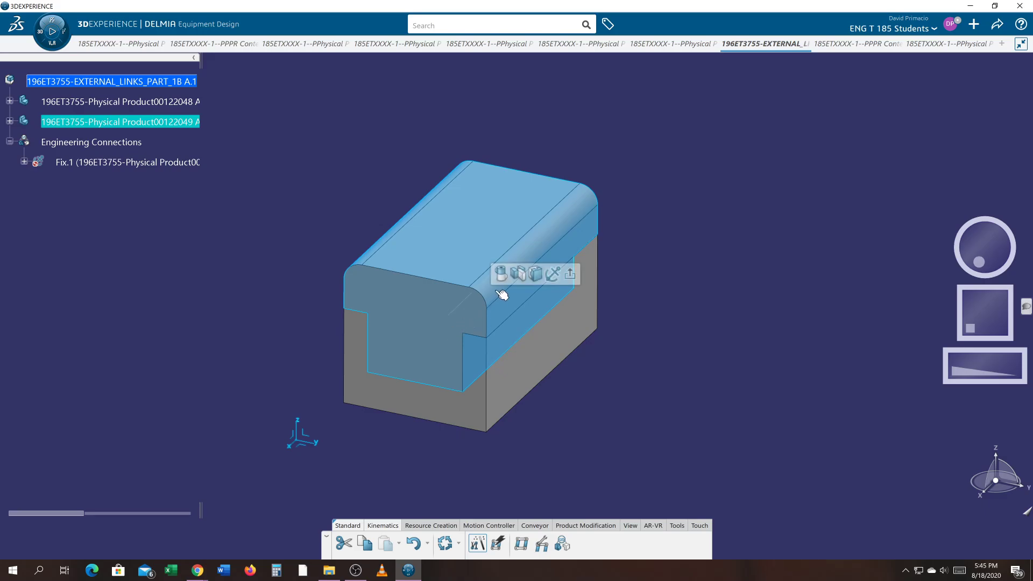
pyautogui.click(527, 275)
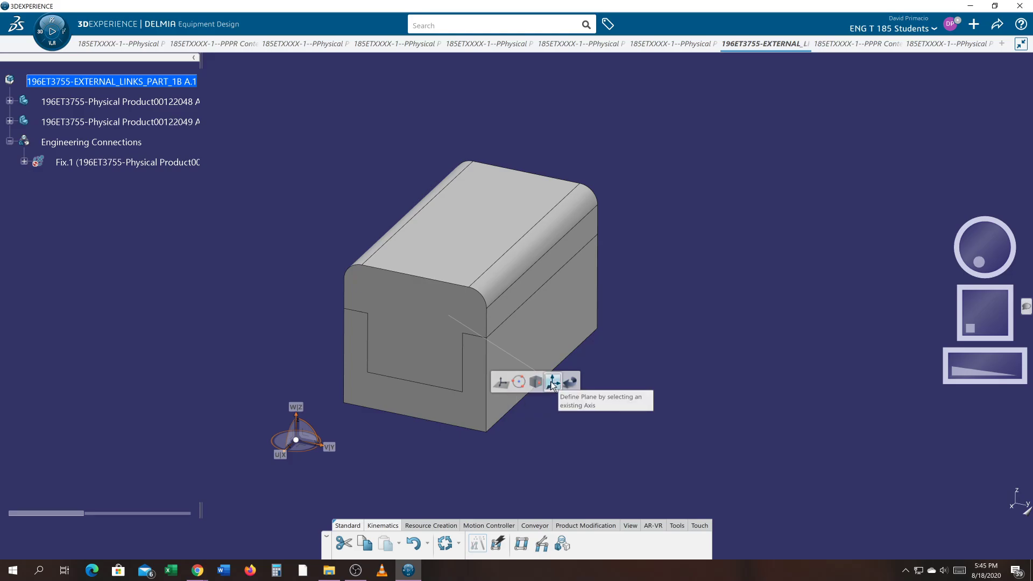
# Step: Place the prismatic axis lengthwise at the base's lower front edge, with the U-shaped base as the other part, and create it as a command joint
pyautogui.moveTo(519, 384)
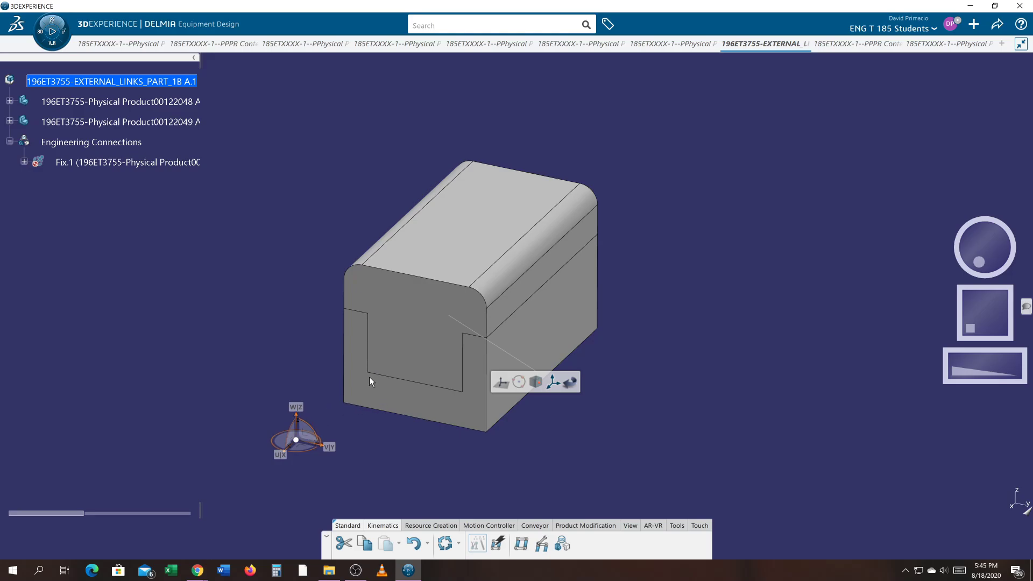
pyautogui.moveTo(296, 440); pyautogui.dragTo(415, 439)
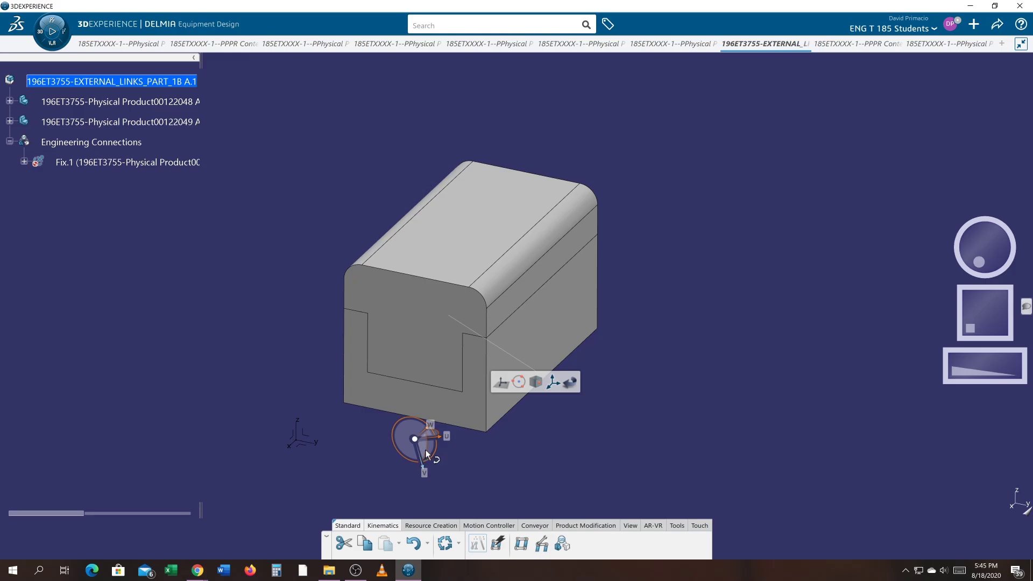
pyautogui.moveTo(518, 461); pyautogui.dragTo(571, 426, button='middle')
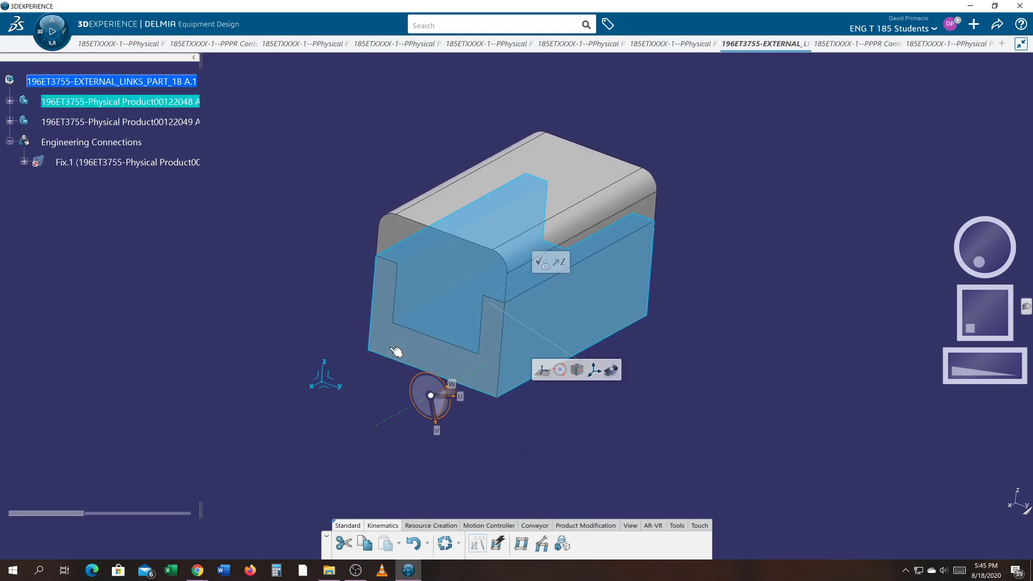
pyautogui.moveTo(538, 263)
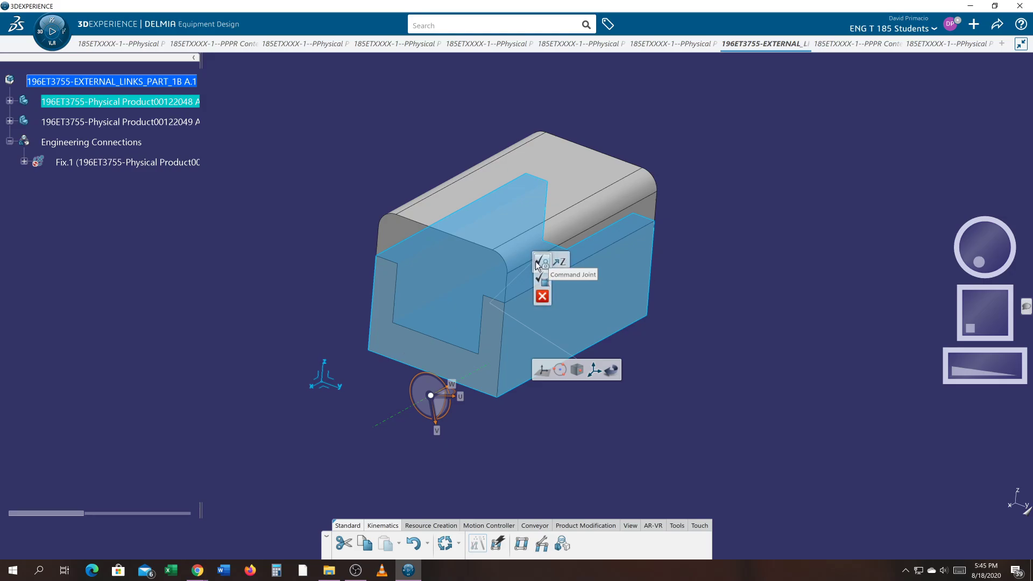
pyautogui.click(538, 262)
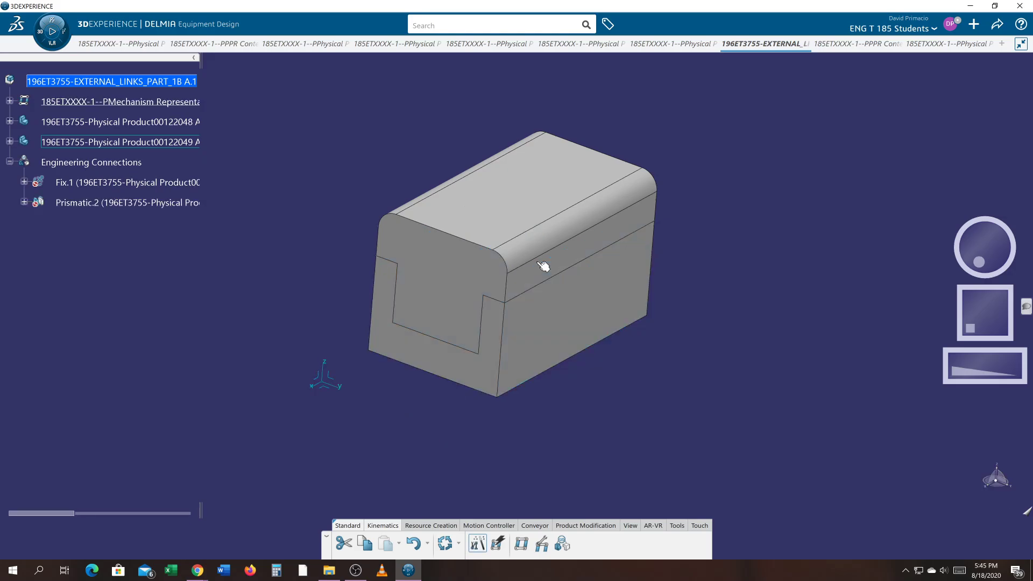
pyautogui.moveTo(424, 423); pyautogui.dragTo(439, 445, button='middle')
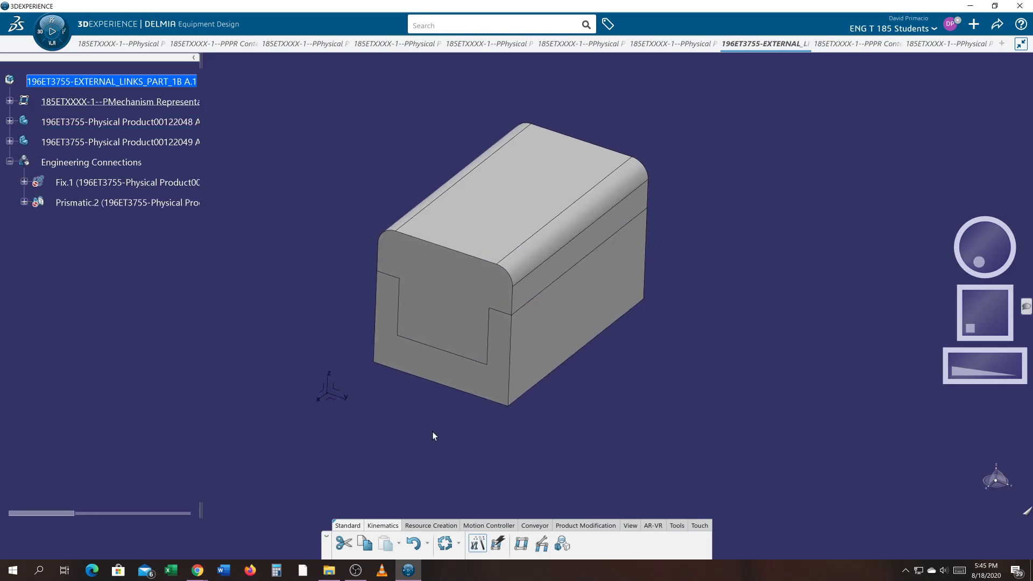
# Step: Attach a constant-speed motor of 0.010 m/s to the prismatic joint's command in the mechanism
pyautogui.click(9, 101)
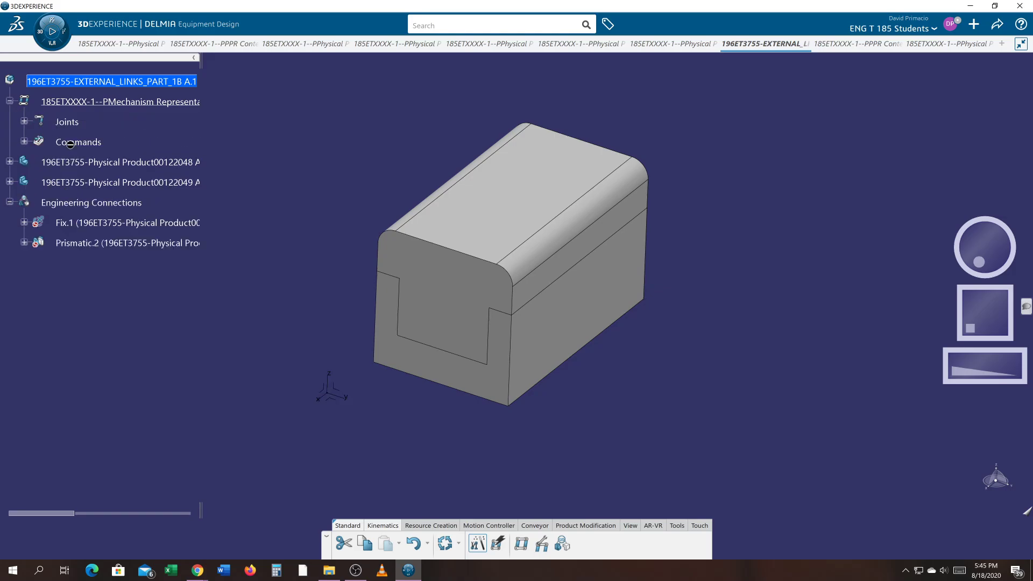
pyautogui.click(24, 141)
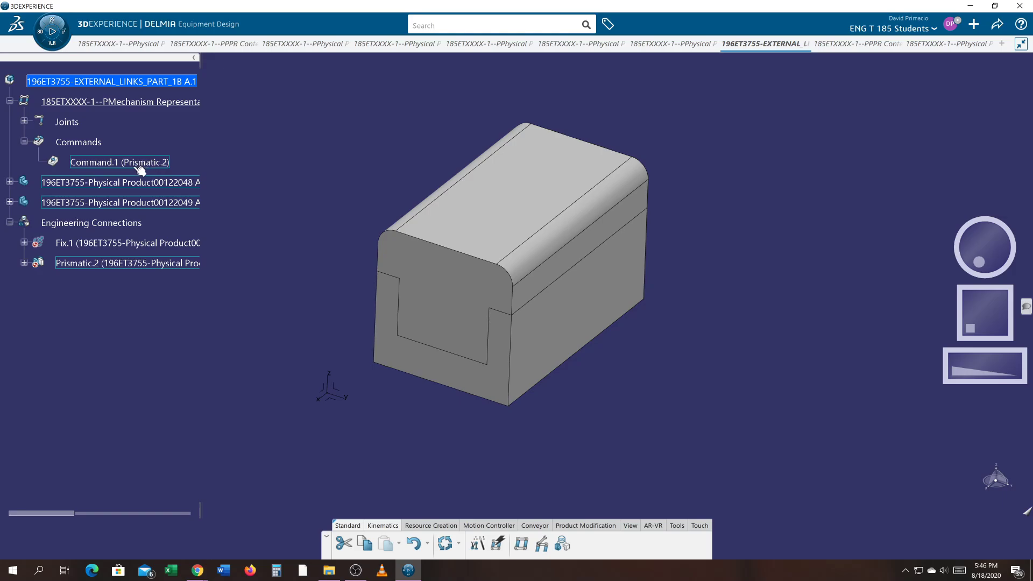
pyautogui.rightClick(95, 167)
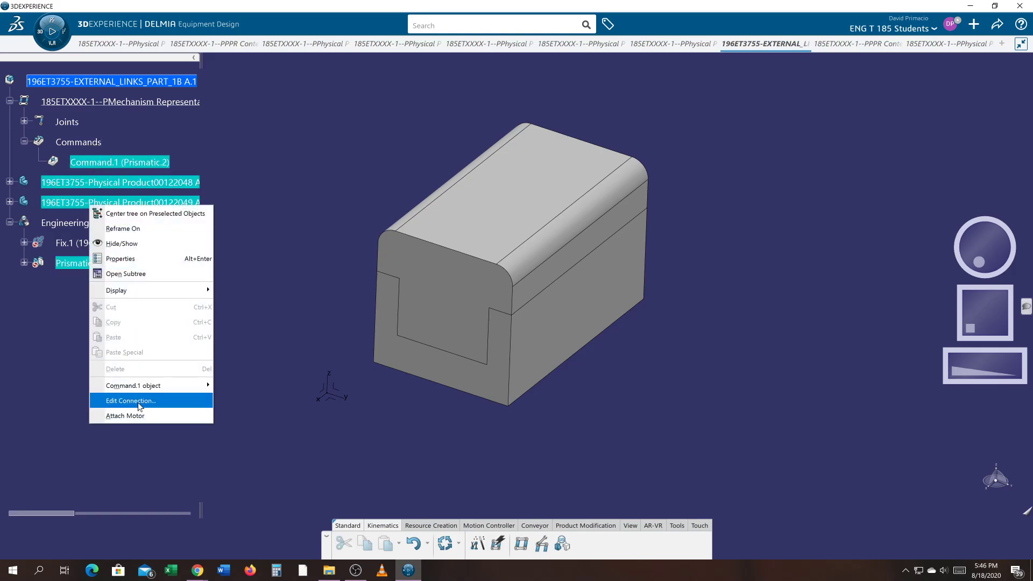
pyautogui.click(136, 416)
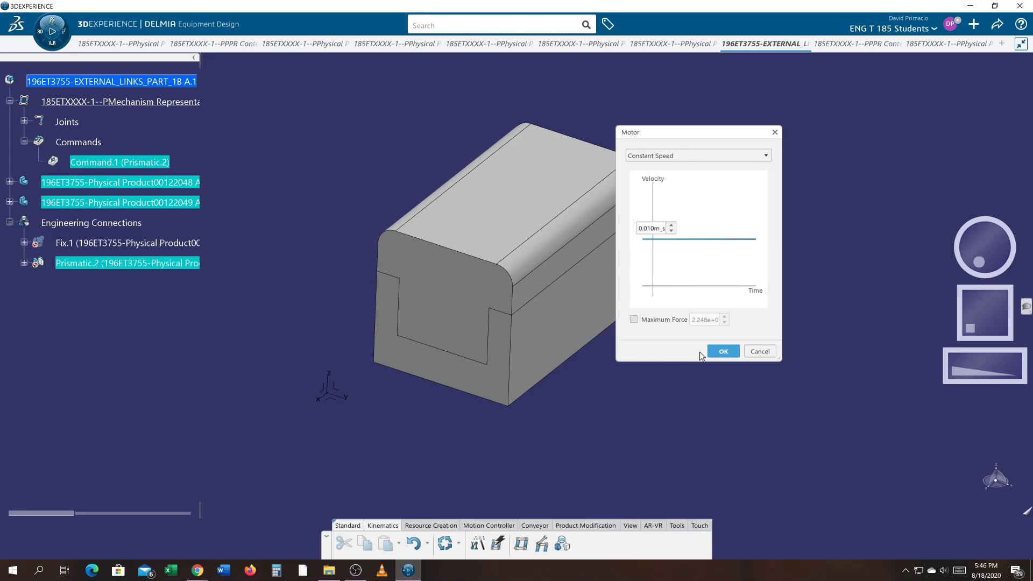
pyautogui.click(722, 352)
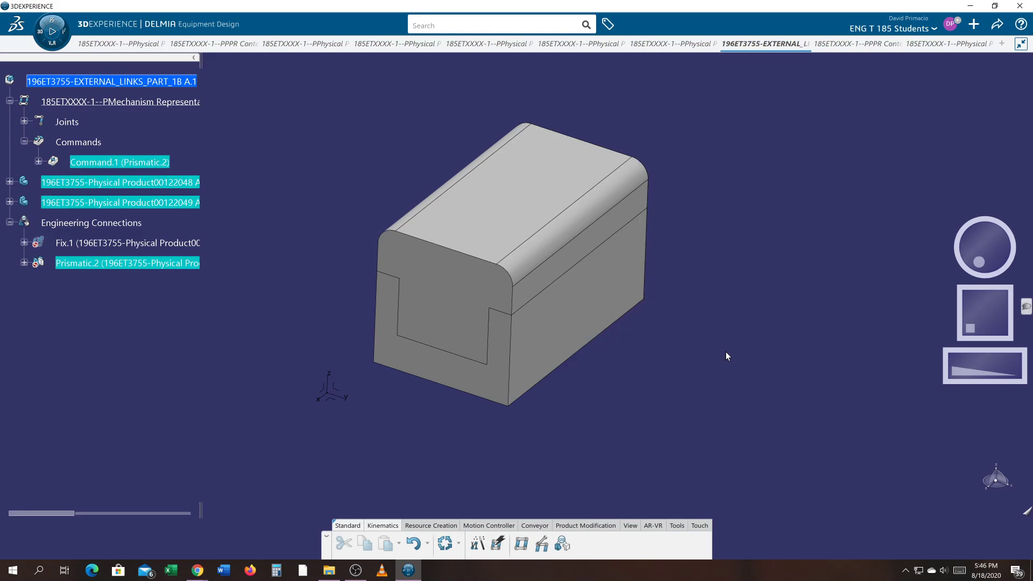
pyautogui.click(328, 351)
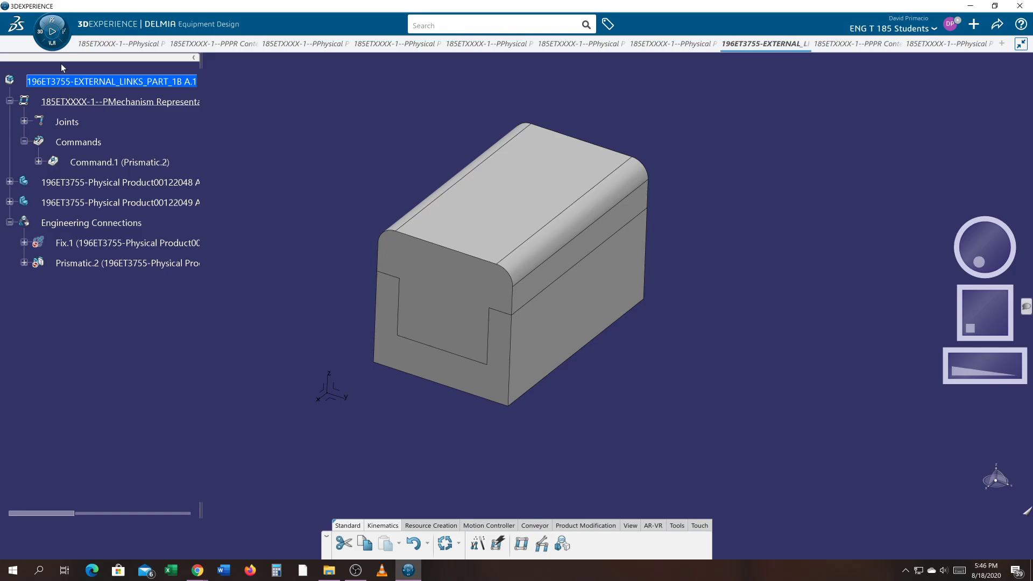
# Step: Try to play the mechanism in Equipment Design and switch to the Mechanical Systems Design app
pyautogui.click(52, 33)
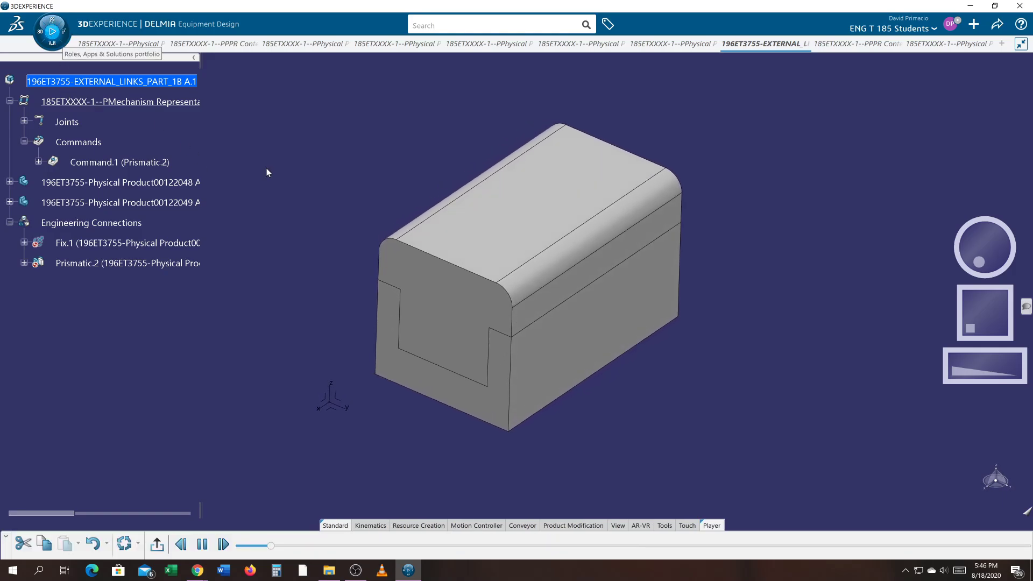
pyautogui.click(155, 543)
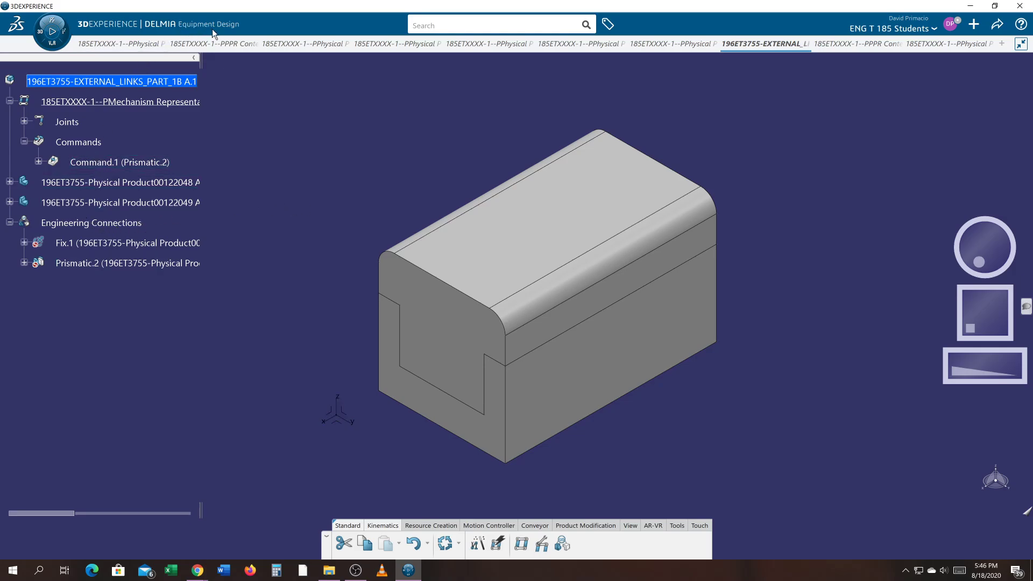
pyautogui.click(40, 35)
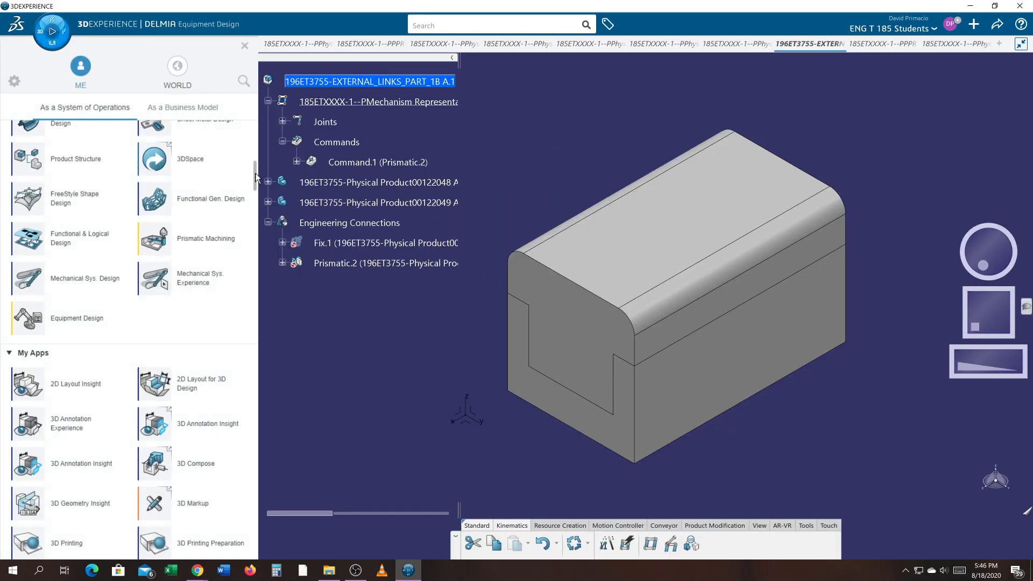
pyautogui.scroll(-1, 256, 177)
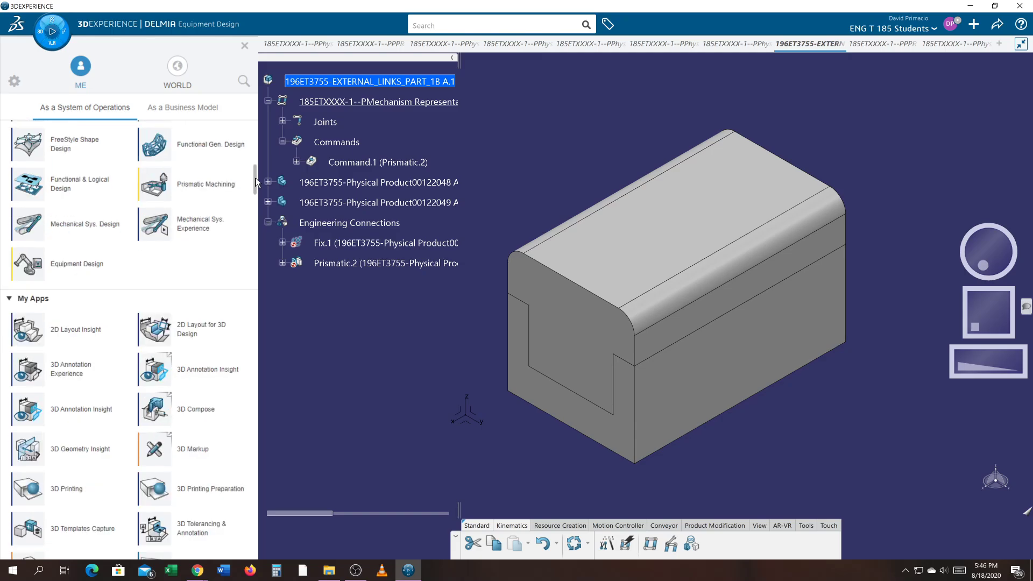
pyautogui.click(67, 228)
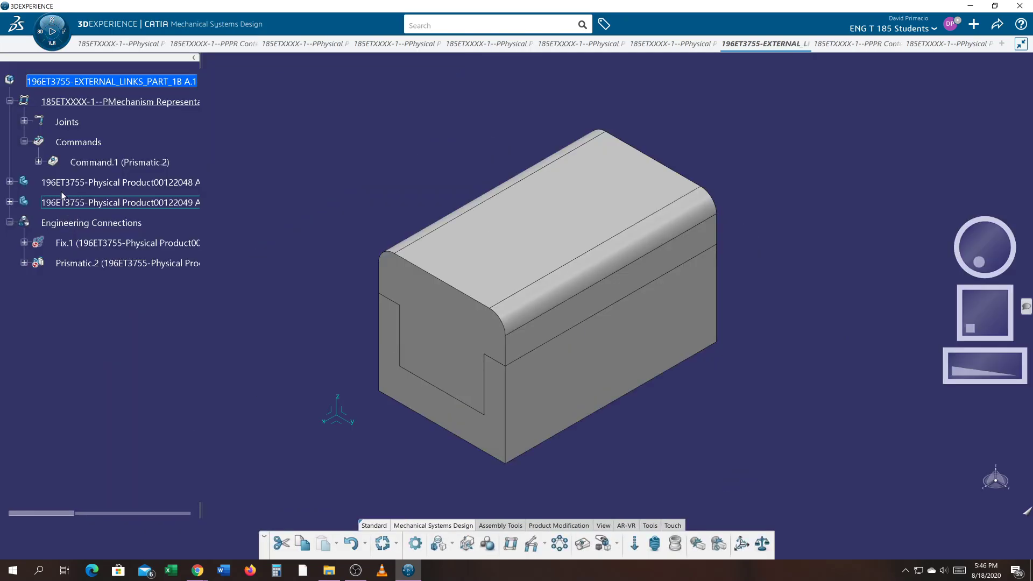
# Step: Play the motor-driven prismatic mechanism to watch the sliding motion between the two parts, and exit the playback
pyautogui.click(86, 163)
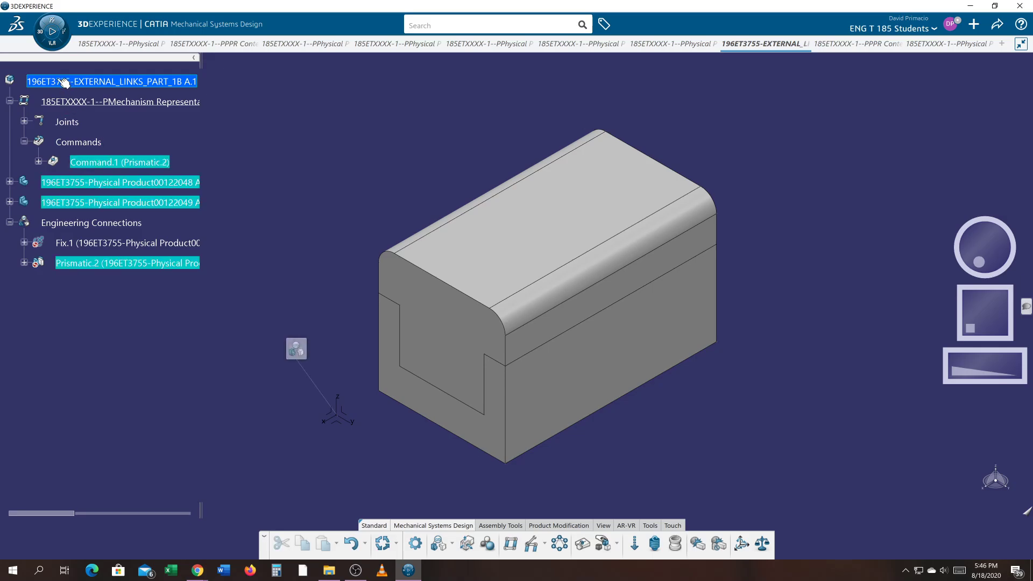
pyautogui.click(50, 34)
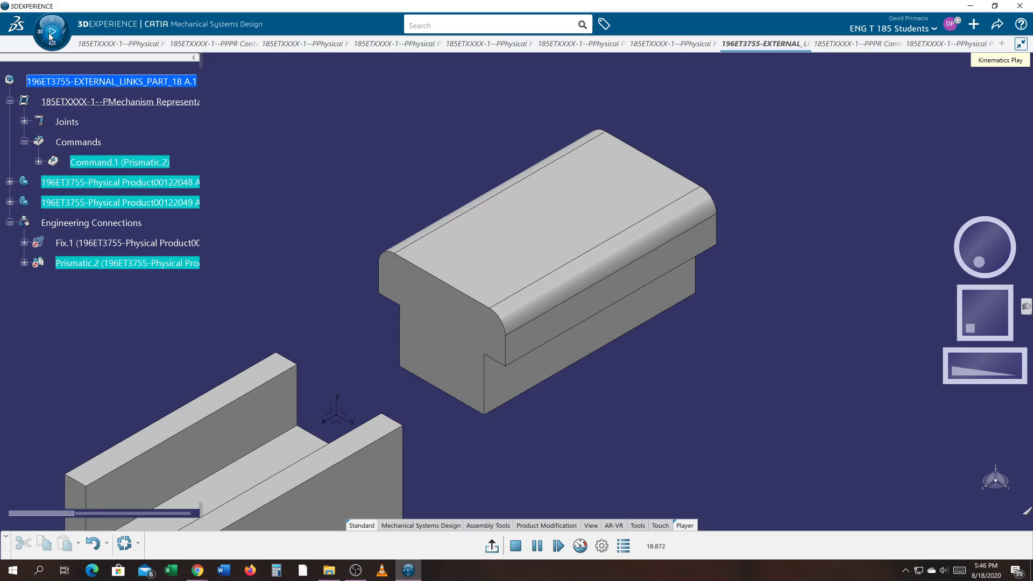
pyautogui.moveTo(280, 279); pyautogui.dragTo(372, 205, button='middle')
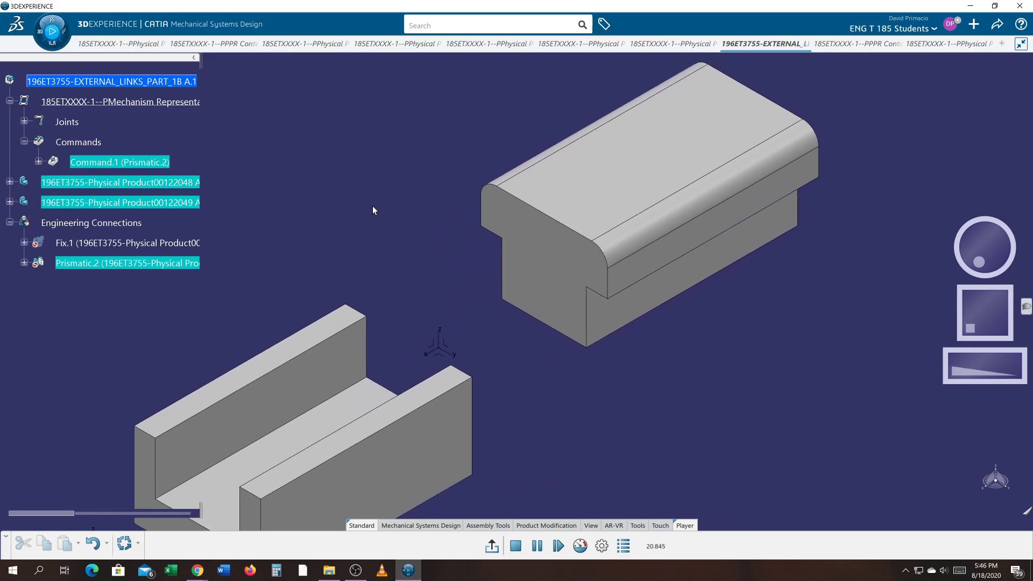
pyautogui.press('Escape')
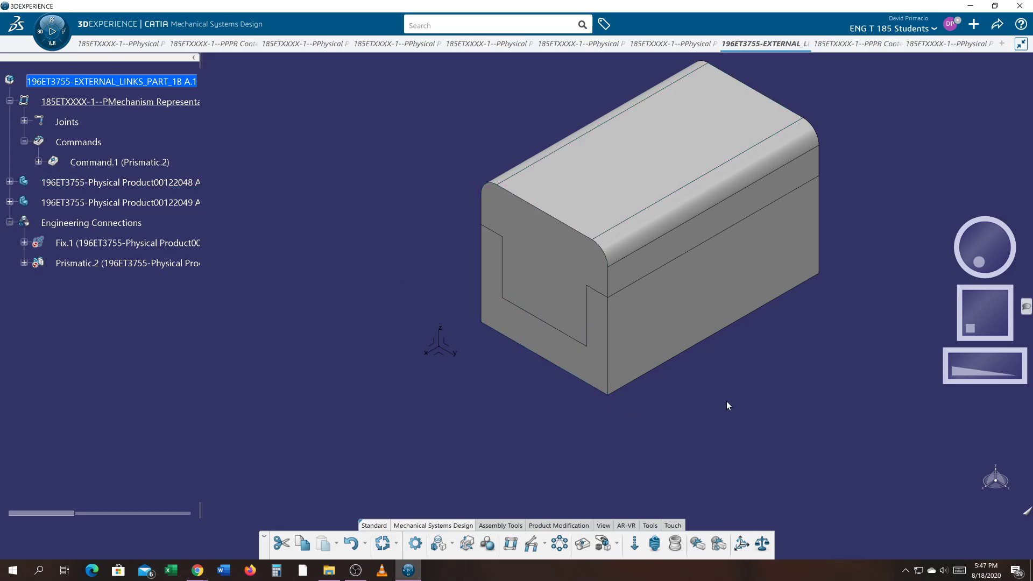
pyautogui.moveTo(611, 448); pyautogui.dragTo(571, 456, button='middle')
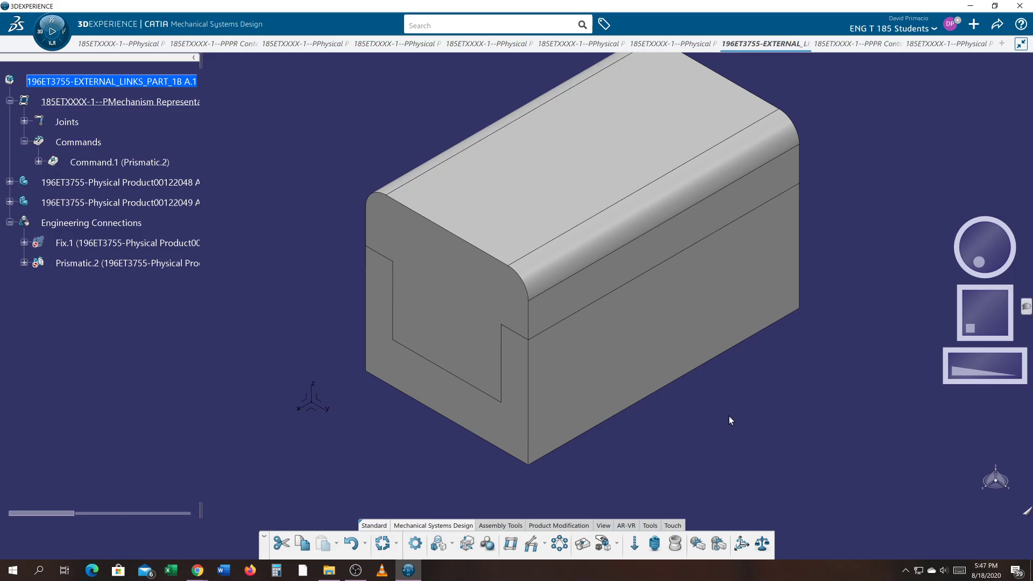
pyautogui.moveTo(684, 443); pyautogui.dragTo(666, 455, button='middle')
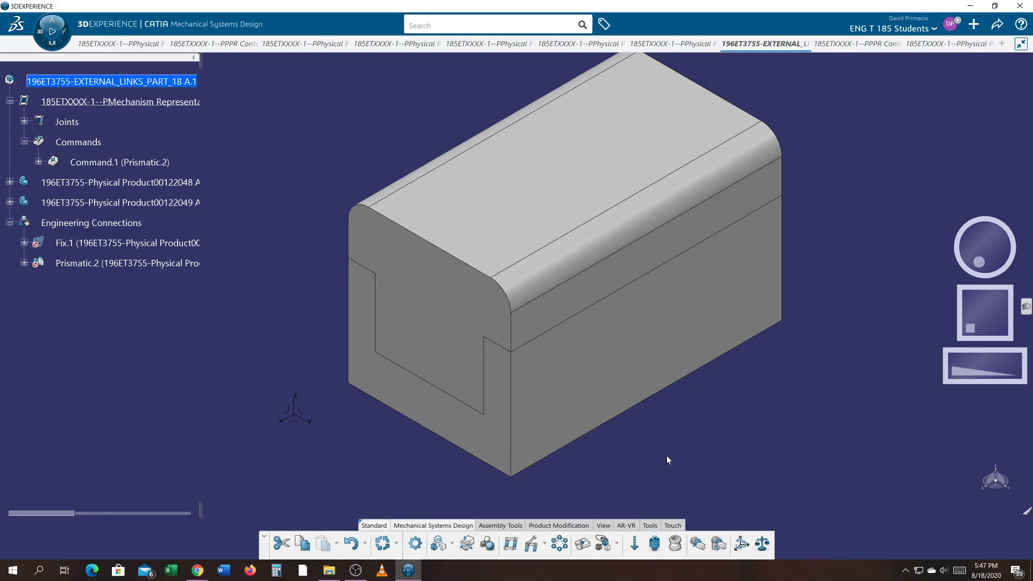
pyautogui.hotkey('alt', 'Tab')
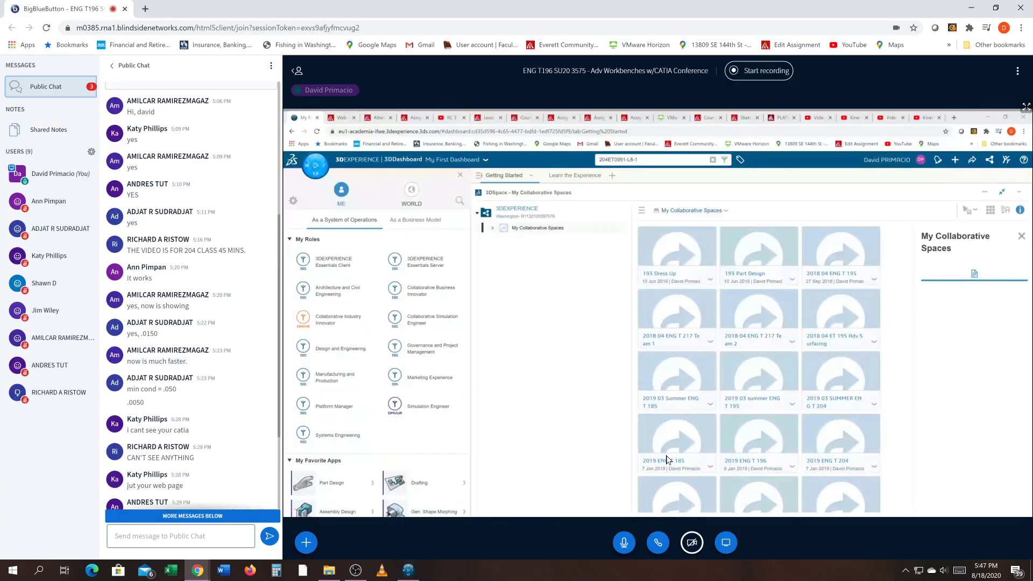
pyautogui.click(350, 573)
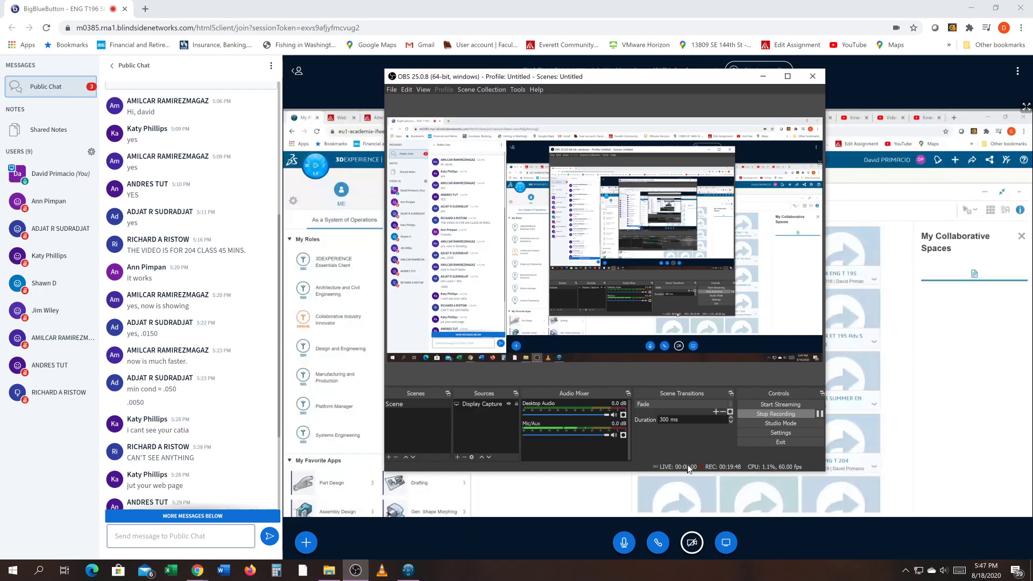